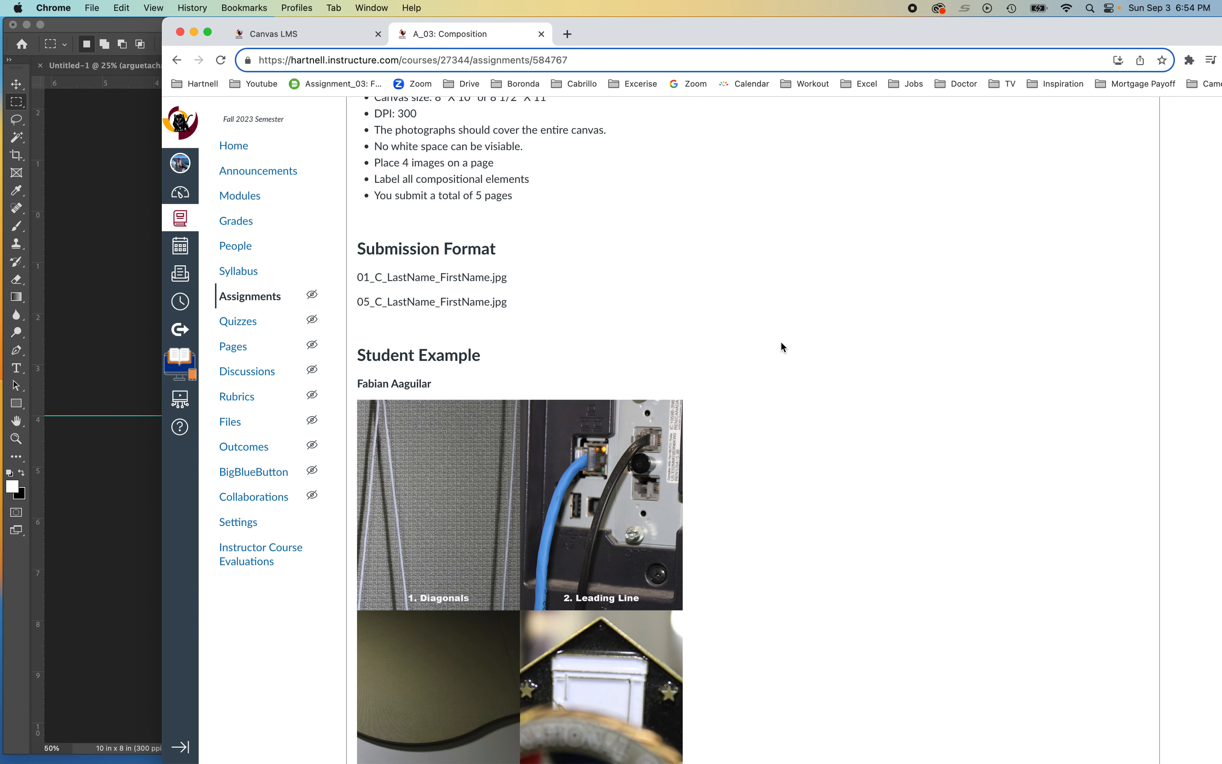
Copy 01_C_LastName_FirstName from the Submission Format section, without the .jpg extension, and switch to Photoshop
scroll(780, 346, "up", 1)
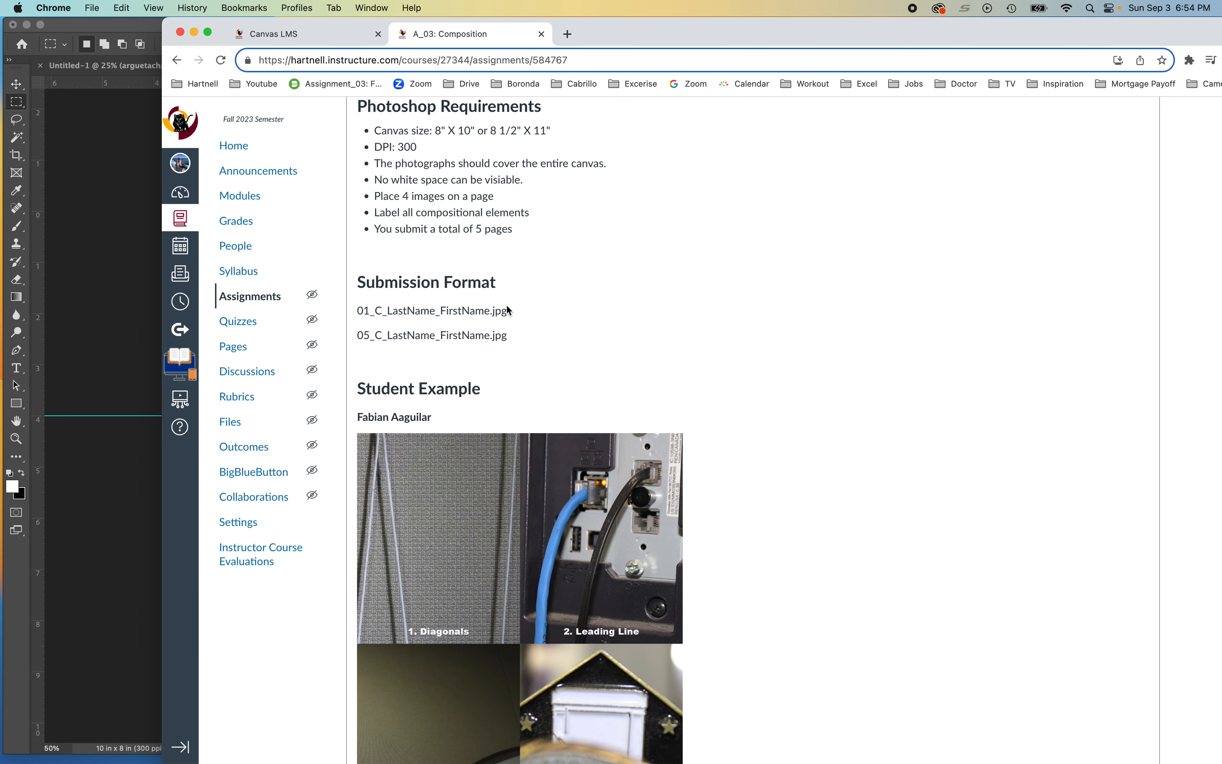
left_click_drag(357, 311, 492, 312)
key("super+c")
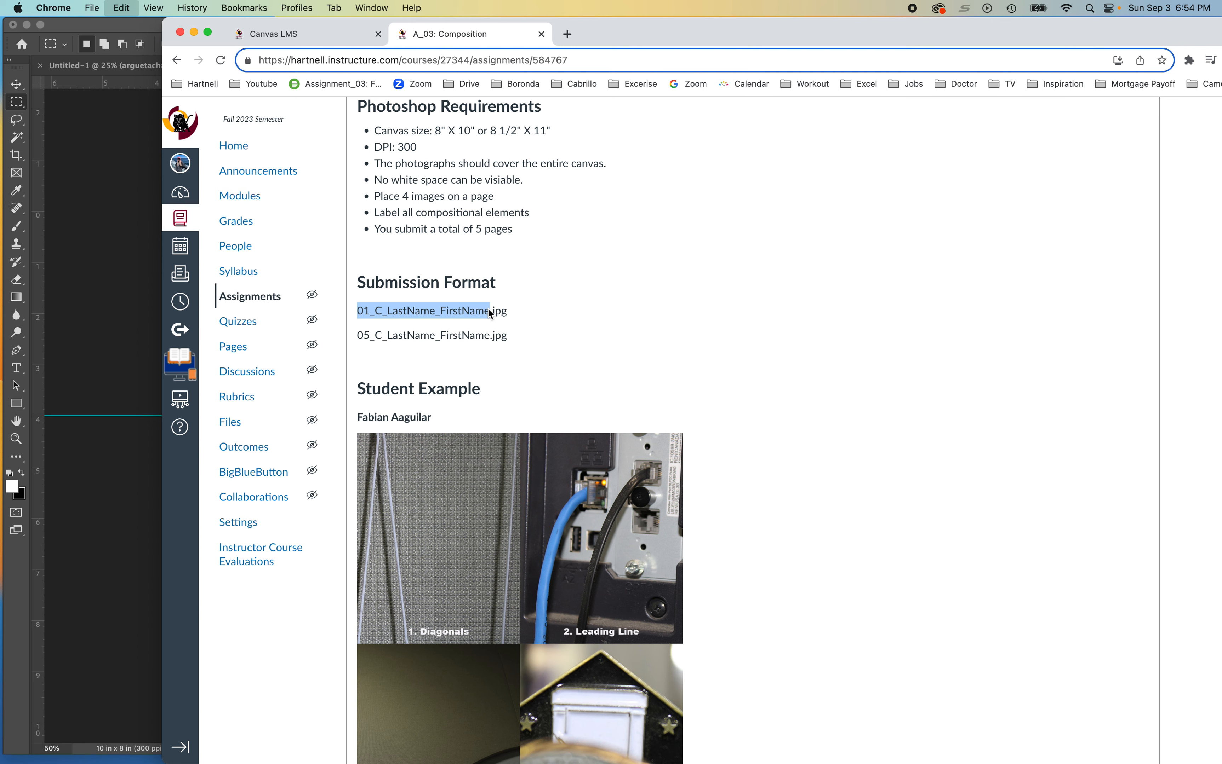
key("super+Tab")
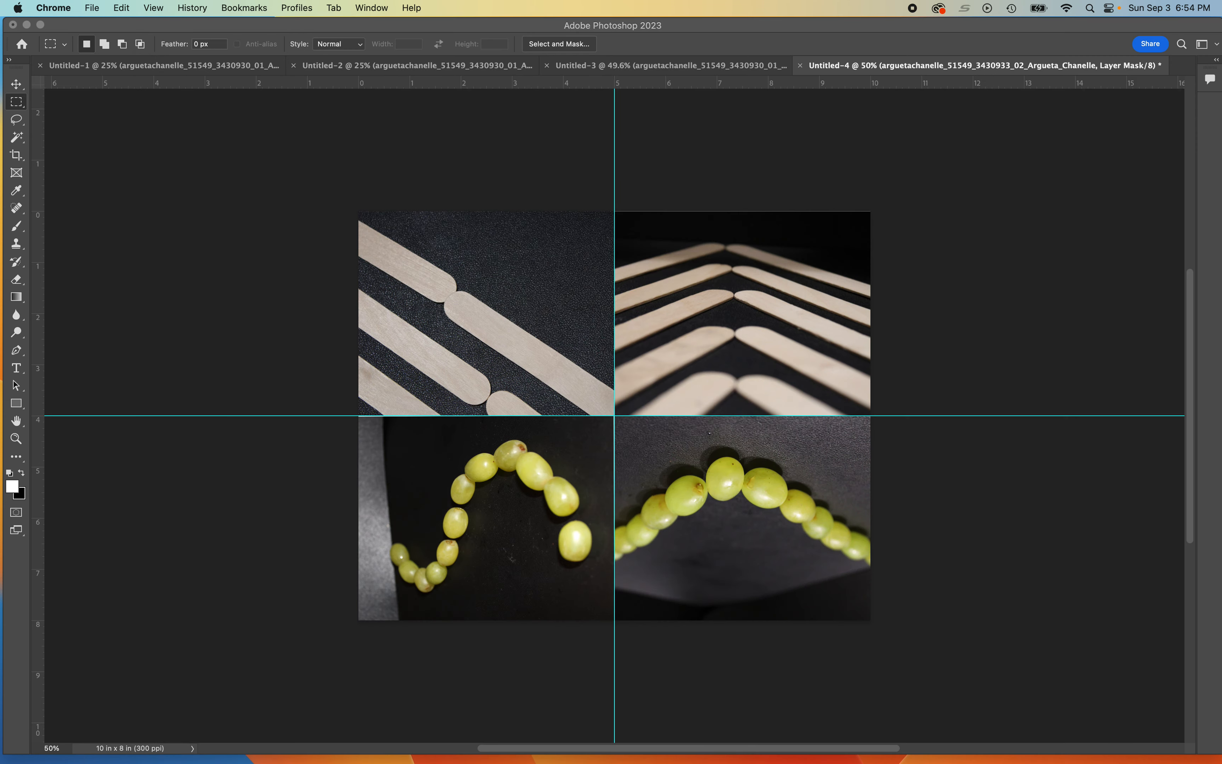
left_click(195, 154)
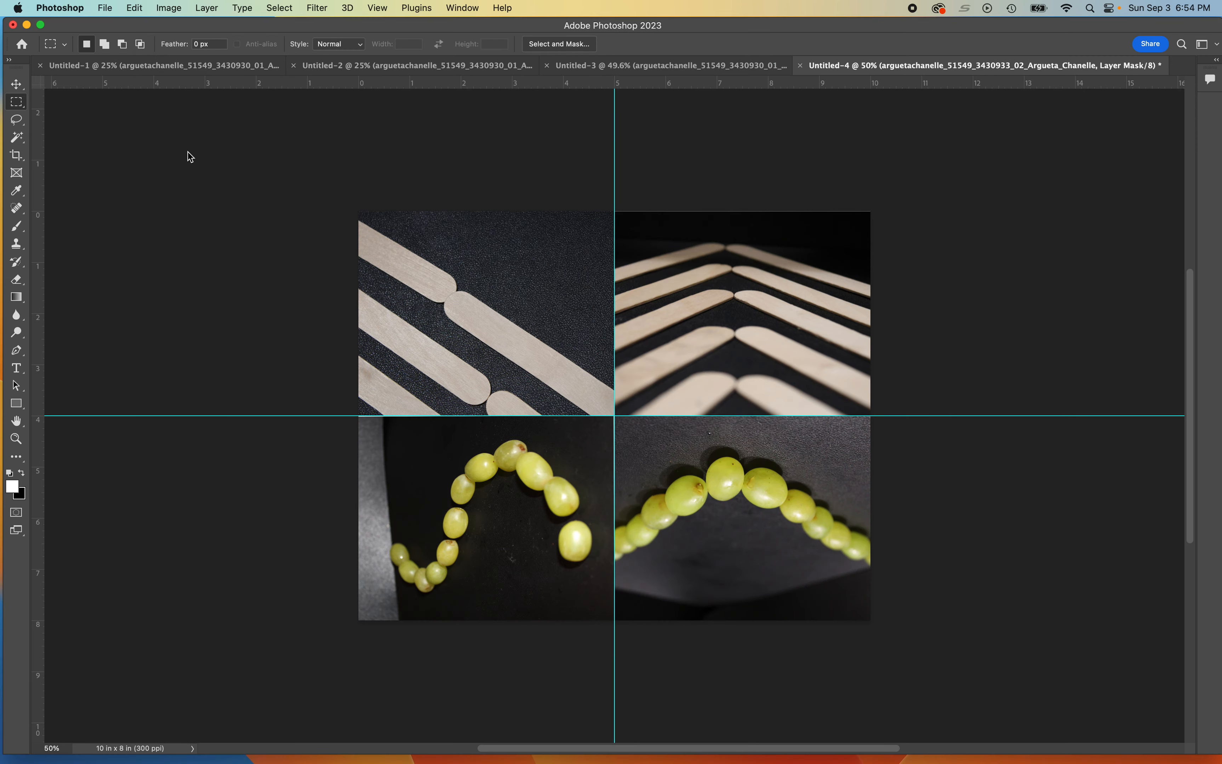
Start a Save As of the four-photo document and create a new folder named PAD
left_click(98, 9)
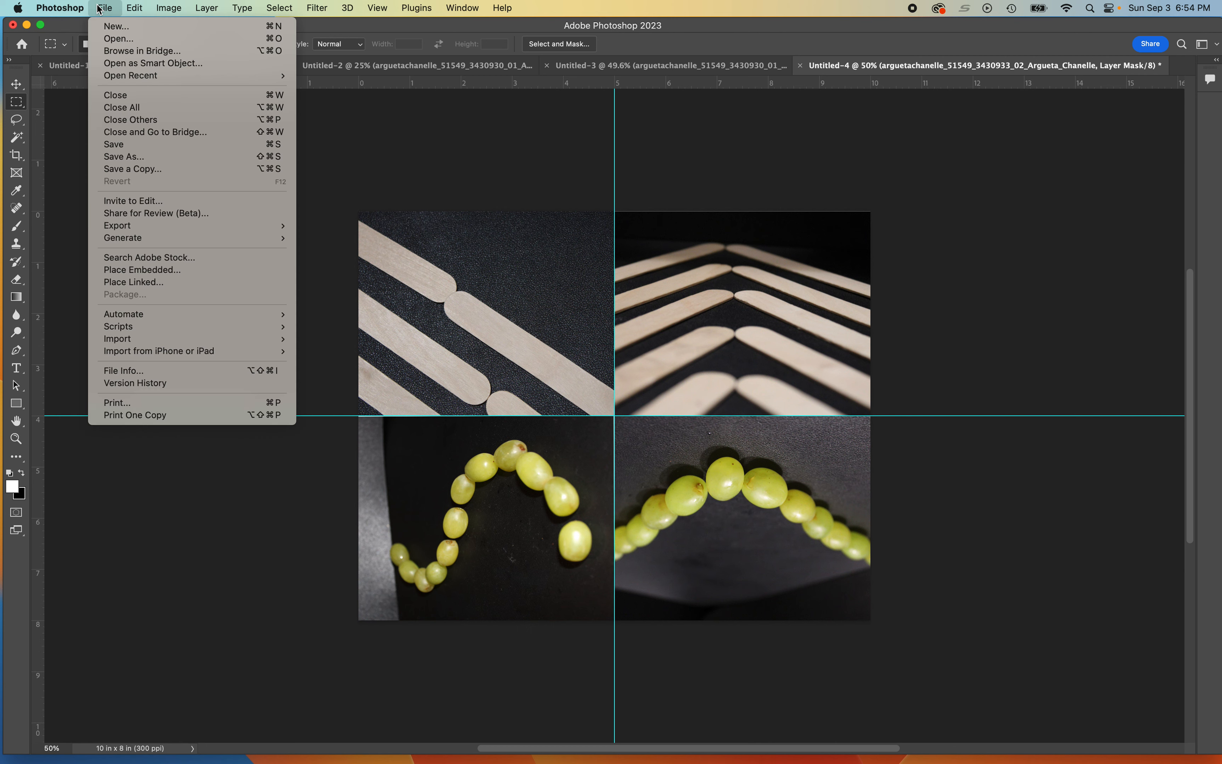
left_click(121, 158)
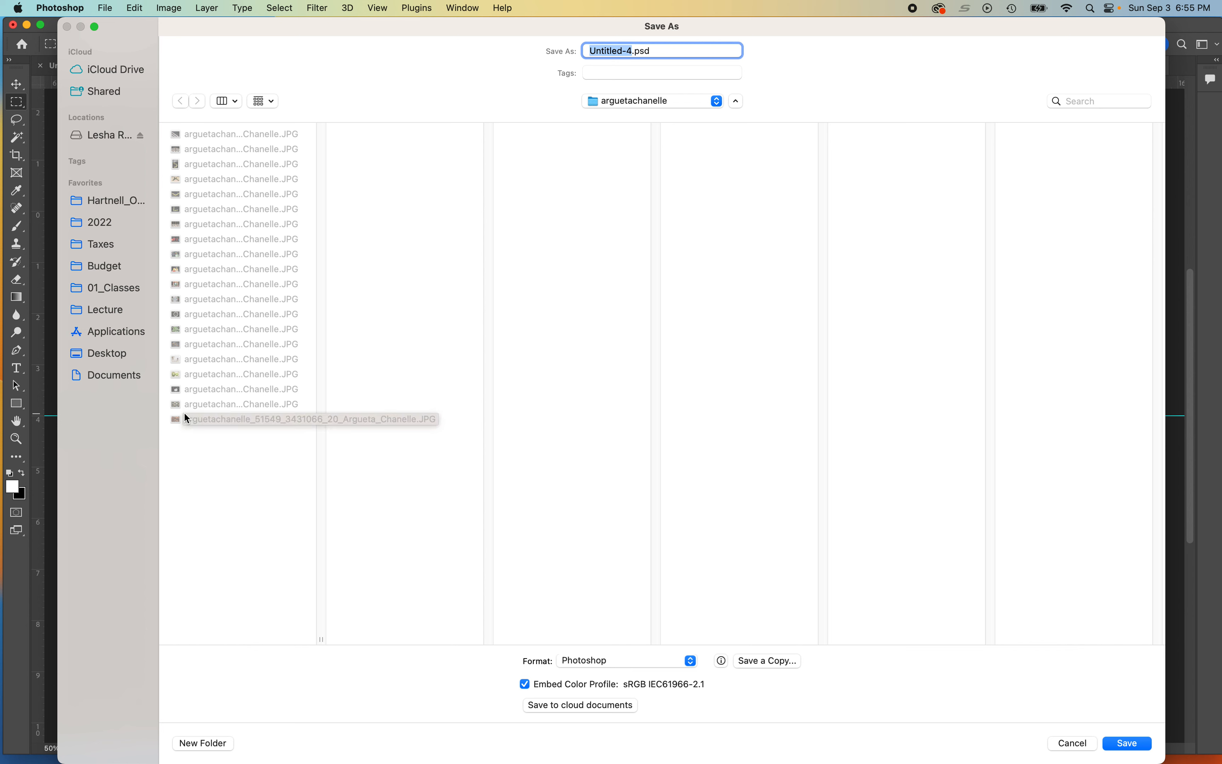
left_click(204, 742)
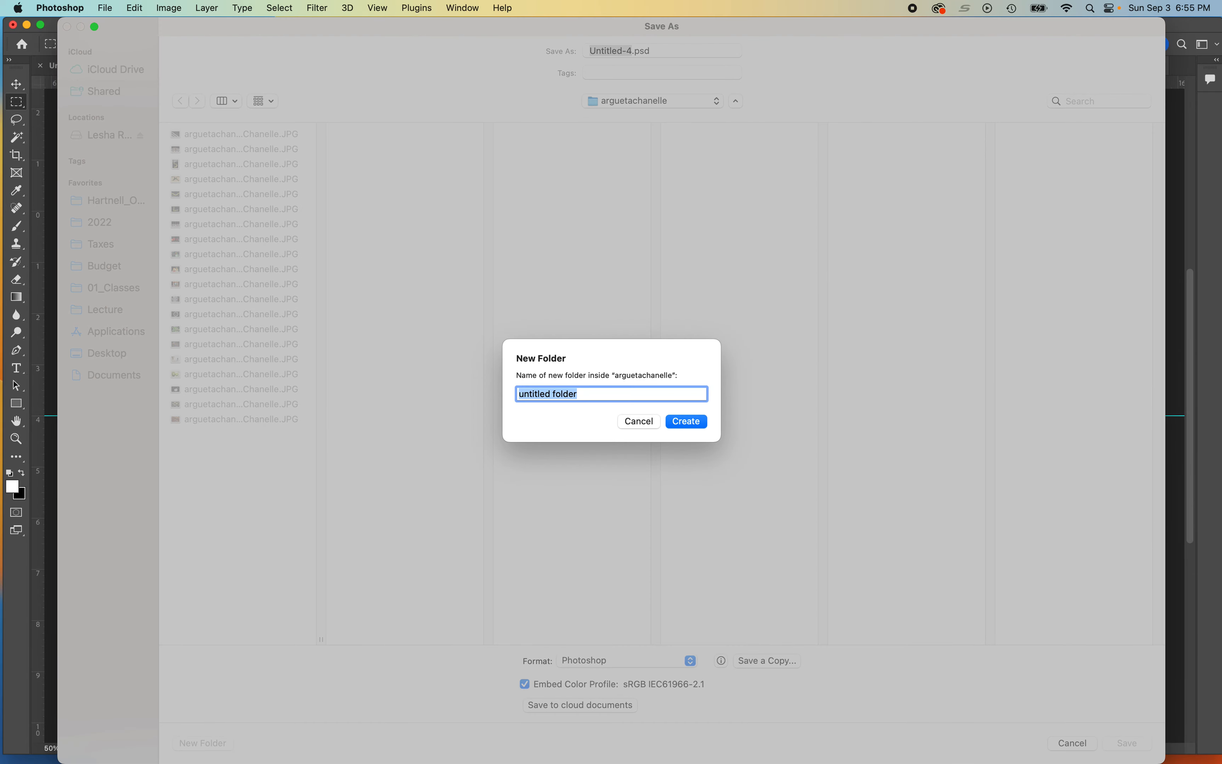
type("PAD")
key("Return")
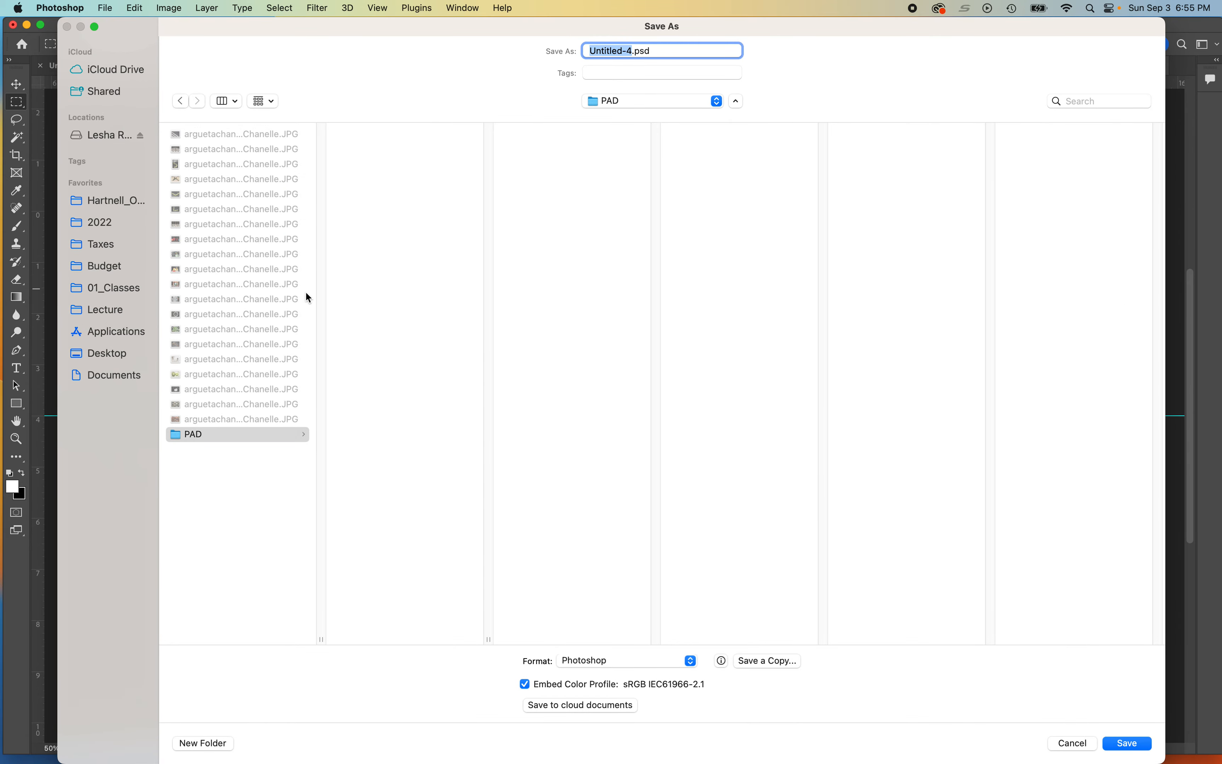
Create another new folder named PSD in the same location as the PAD folder
left_click(244, 471)
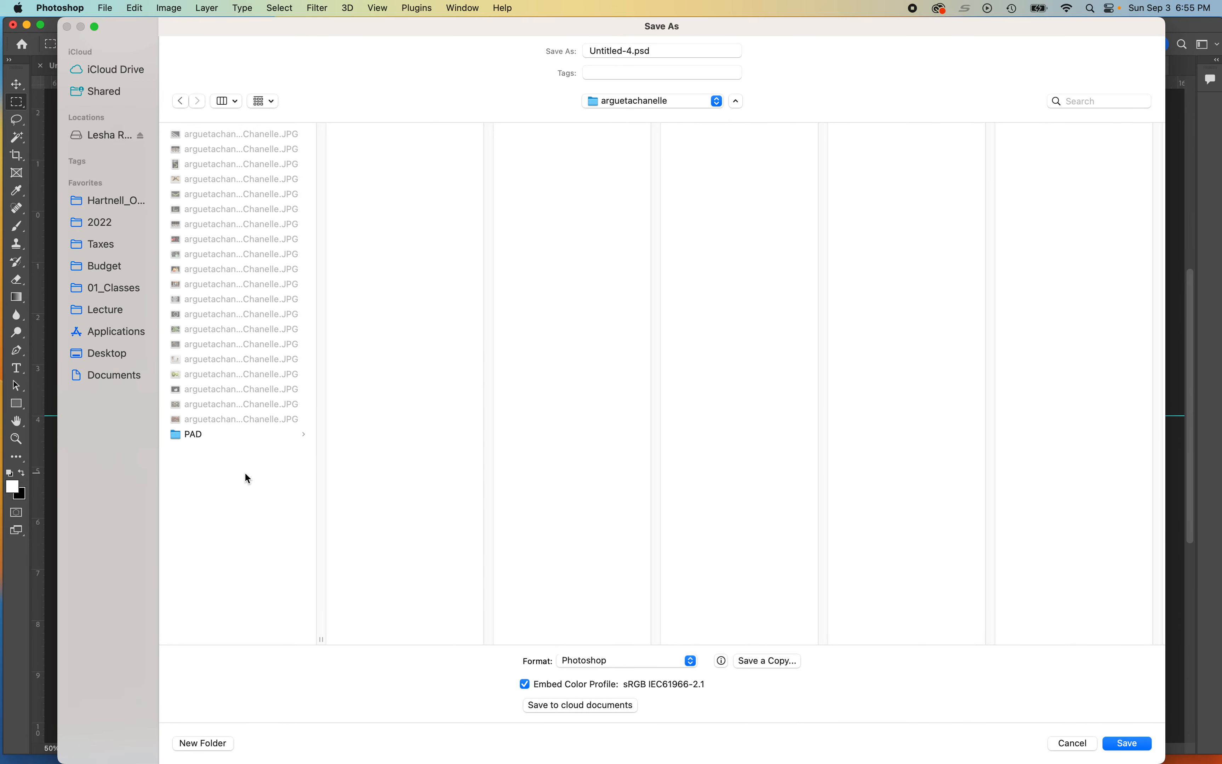
left_click(168, 438)
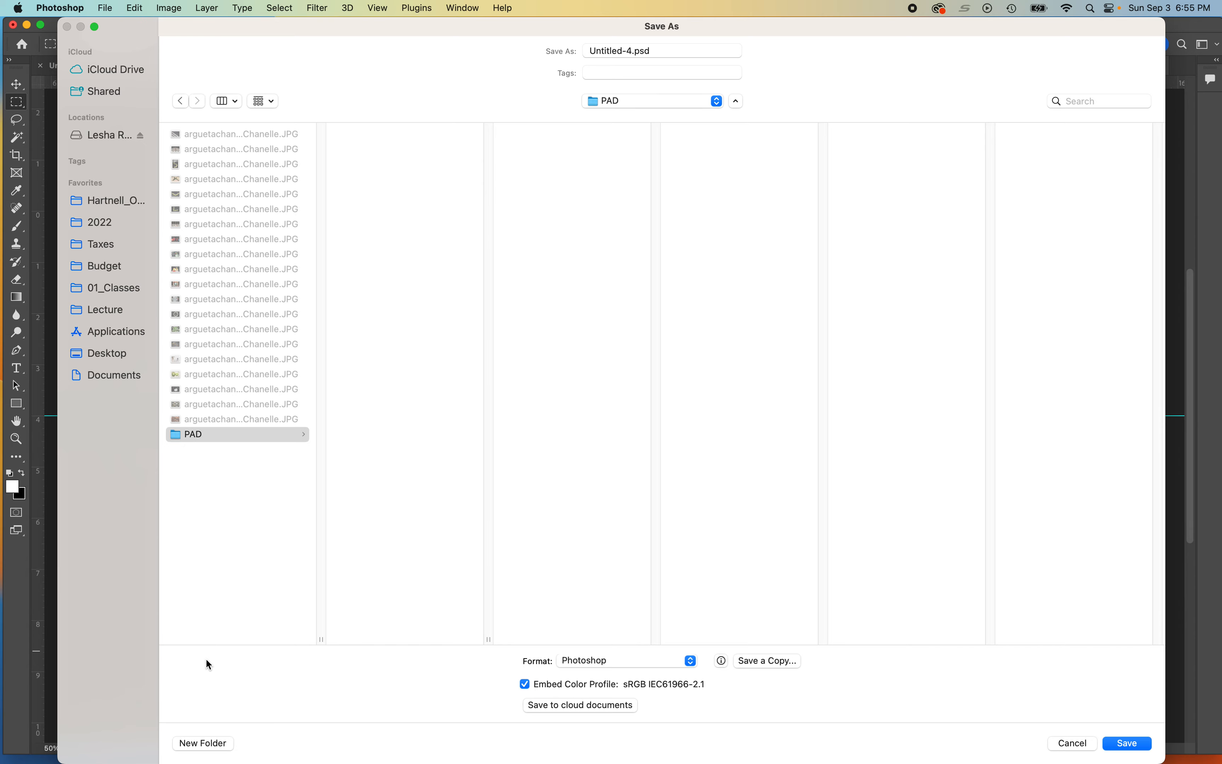
left_click(181, 539)
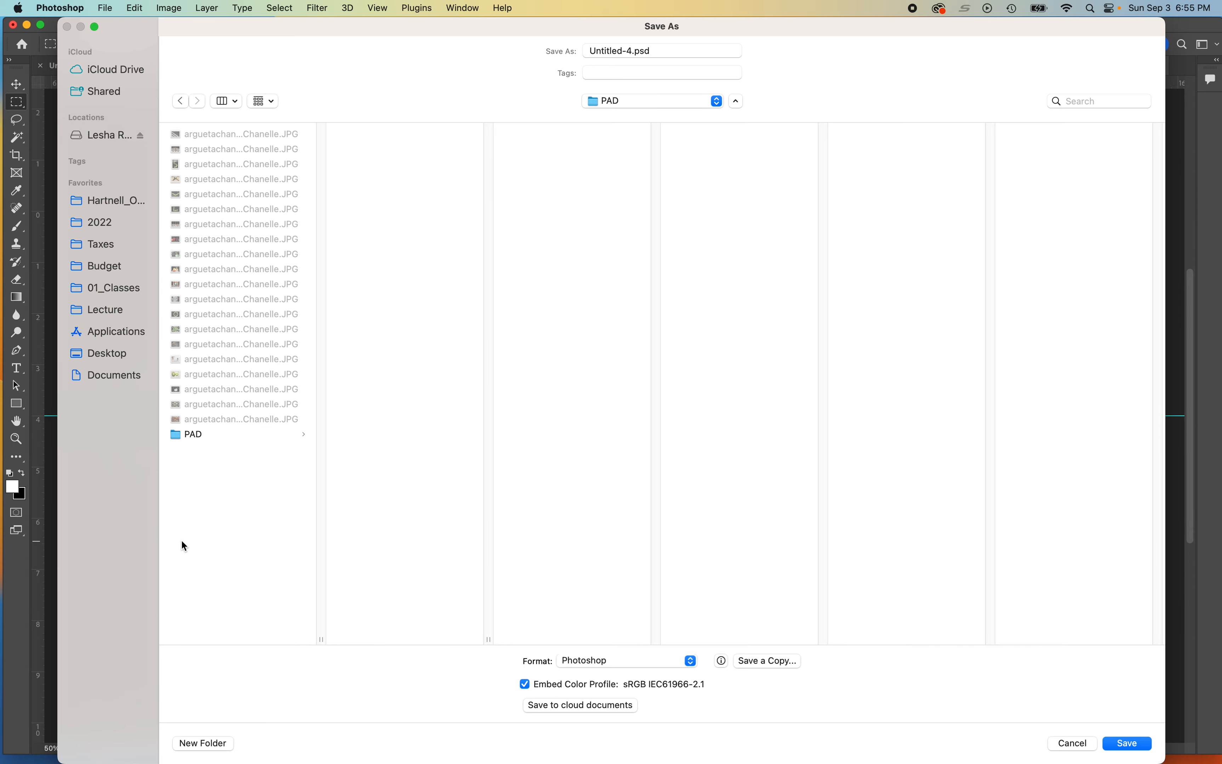
left_click(201, 744)
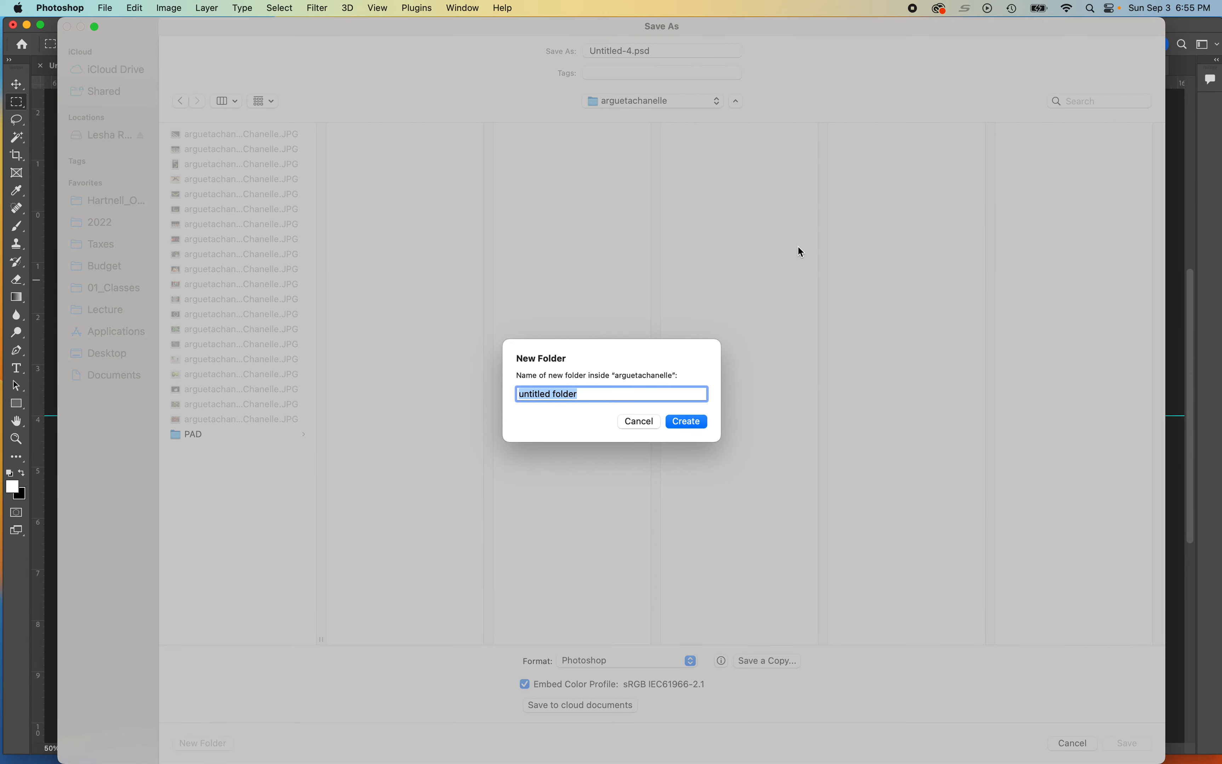
type("PSD")
key("Return")
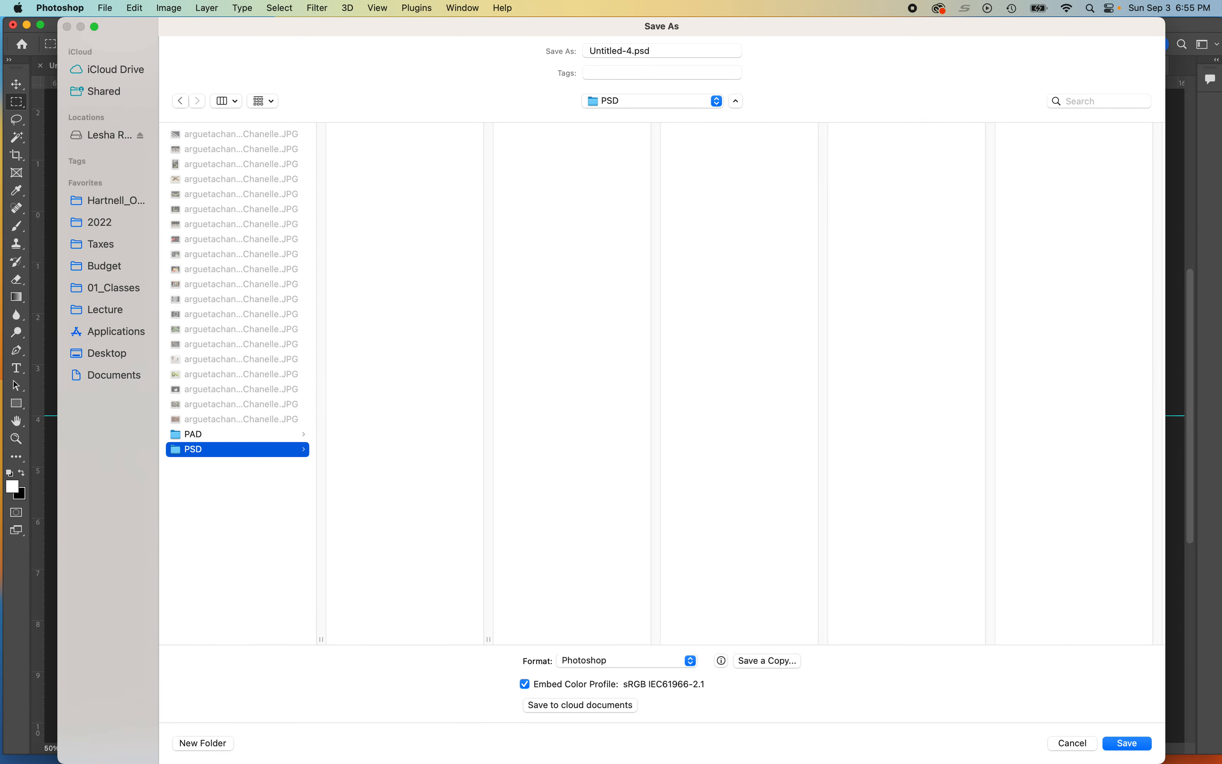
Save the document in Photoshop format in the PSD folder, using the copied name 01_C_LastName_FirstName
left_click(681, 50)
key("super+v")
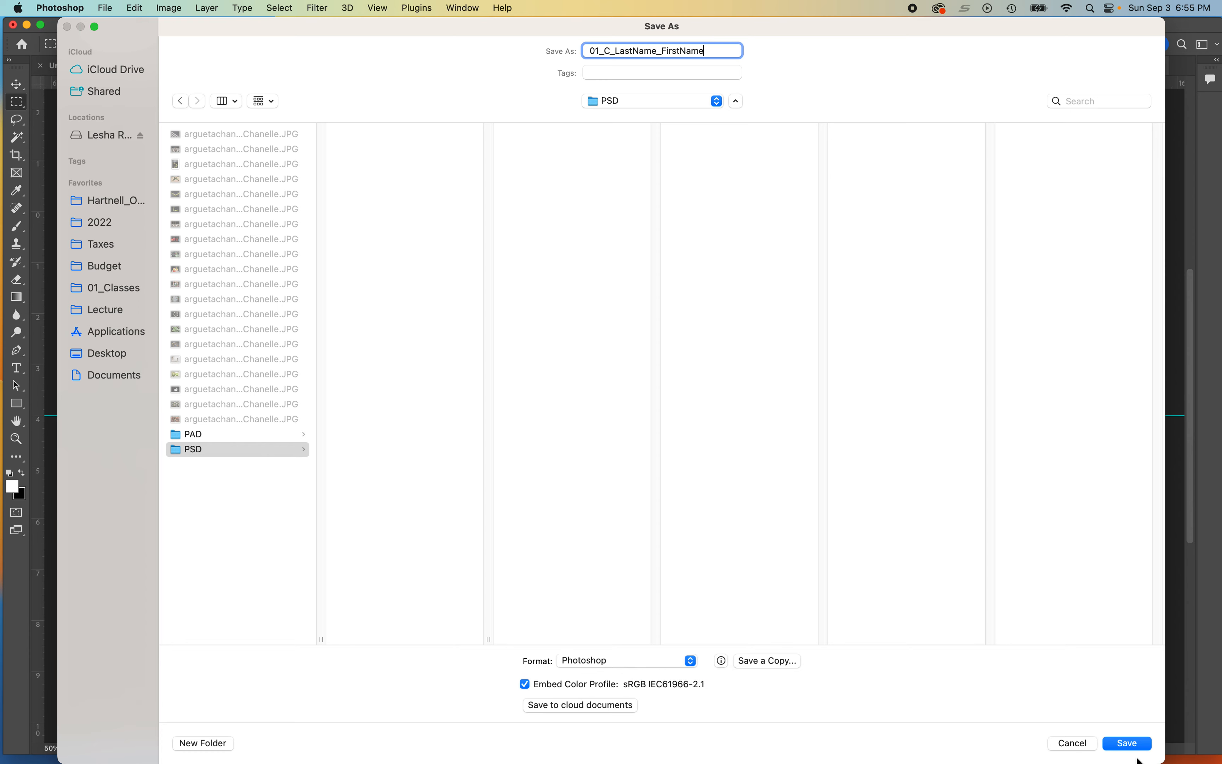
left_click(1126, 744)
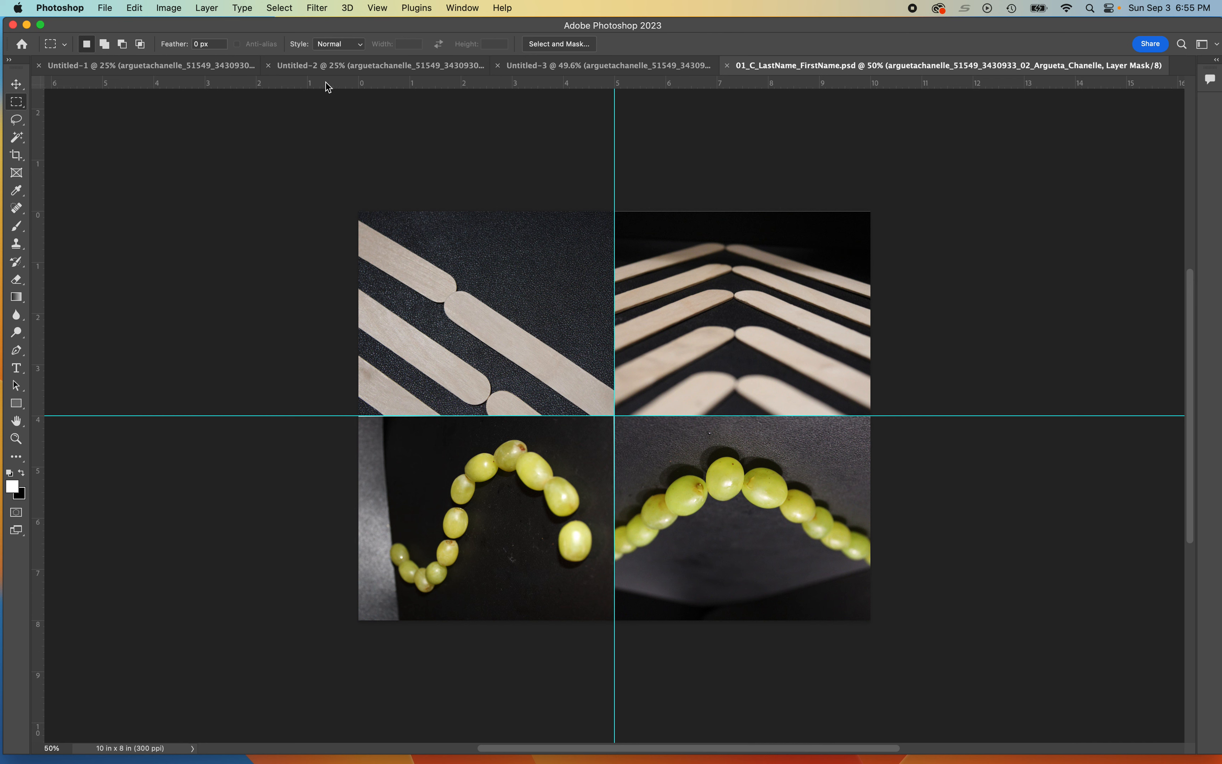
Add horizontal guides at about 0.6 in and 4.7 in, just inside the upper edges of both photo rows
left_click_drag(326, 84, 335, 242)
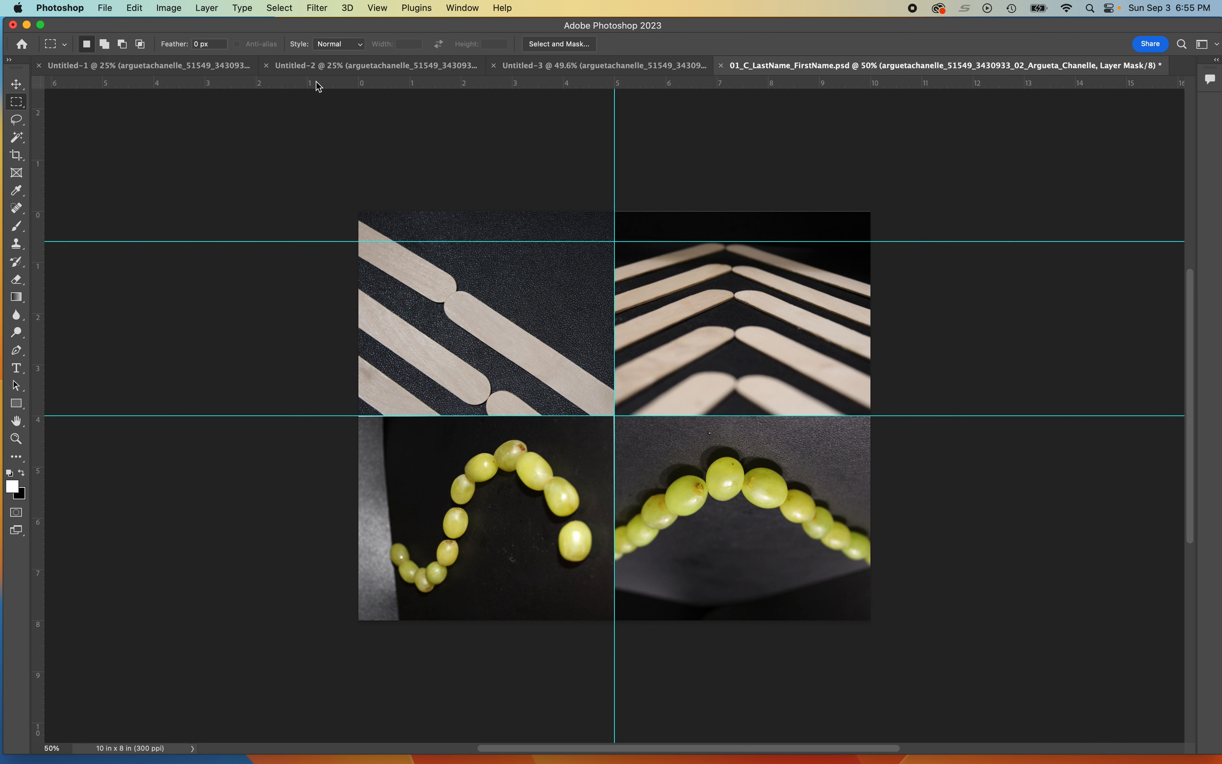
left_click_drag(316, 82, 332, 451)
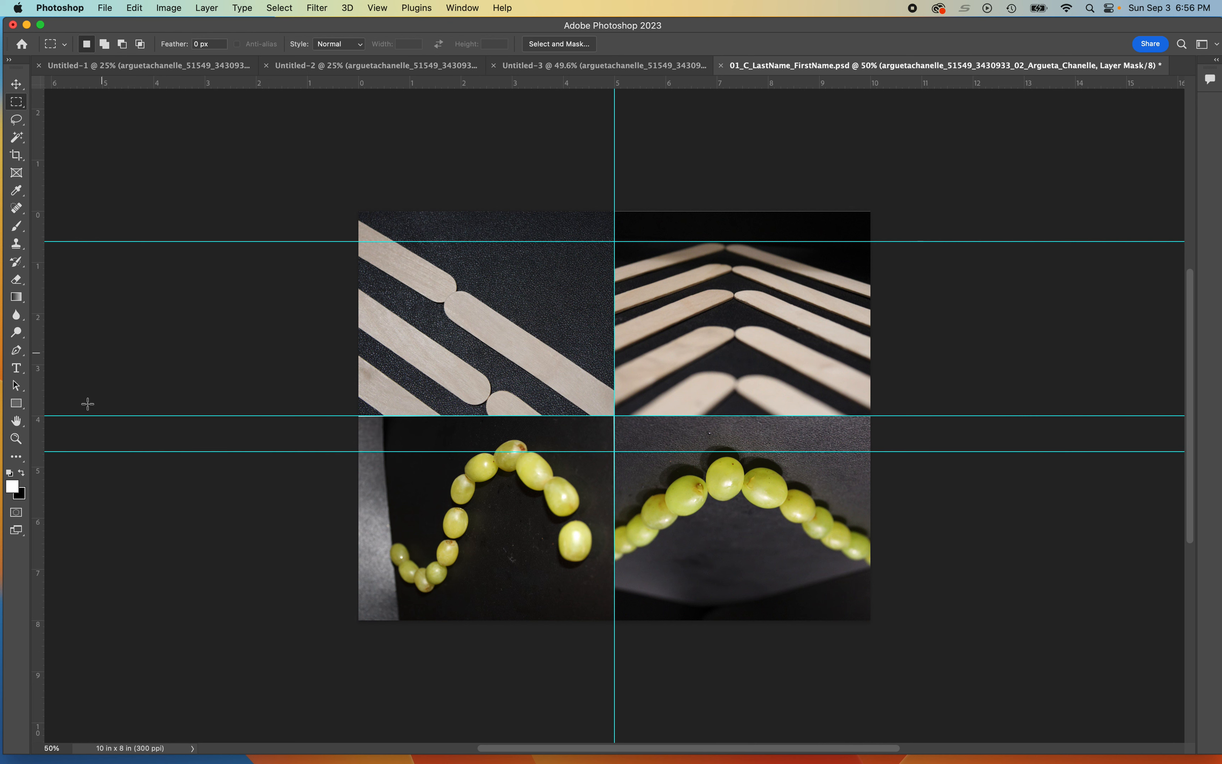
Move the horizontal guide across the grape photos up to about 4.5 in with the Move tool
left_click_drag(63, 452, 59, 455)
left_click(636, 269)
left_click(17, 85)
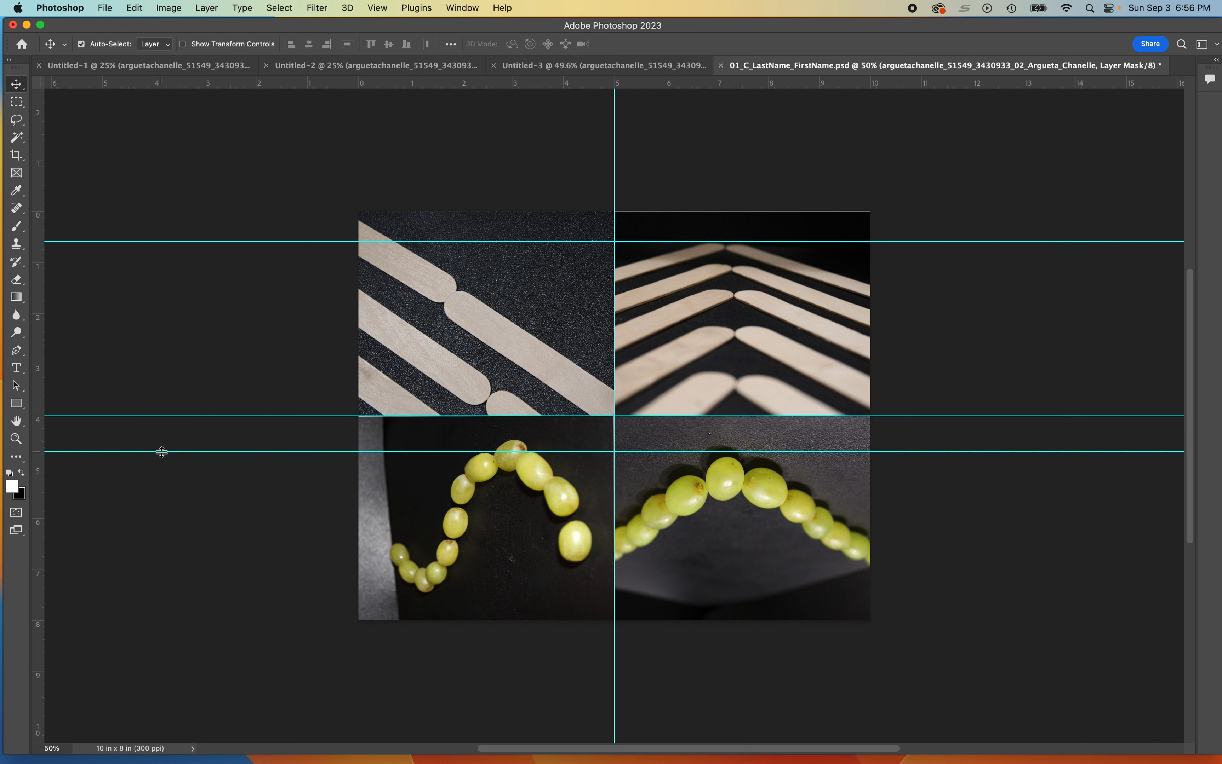
left_click_drag(164, 450, 157, 446)
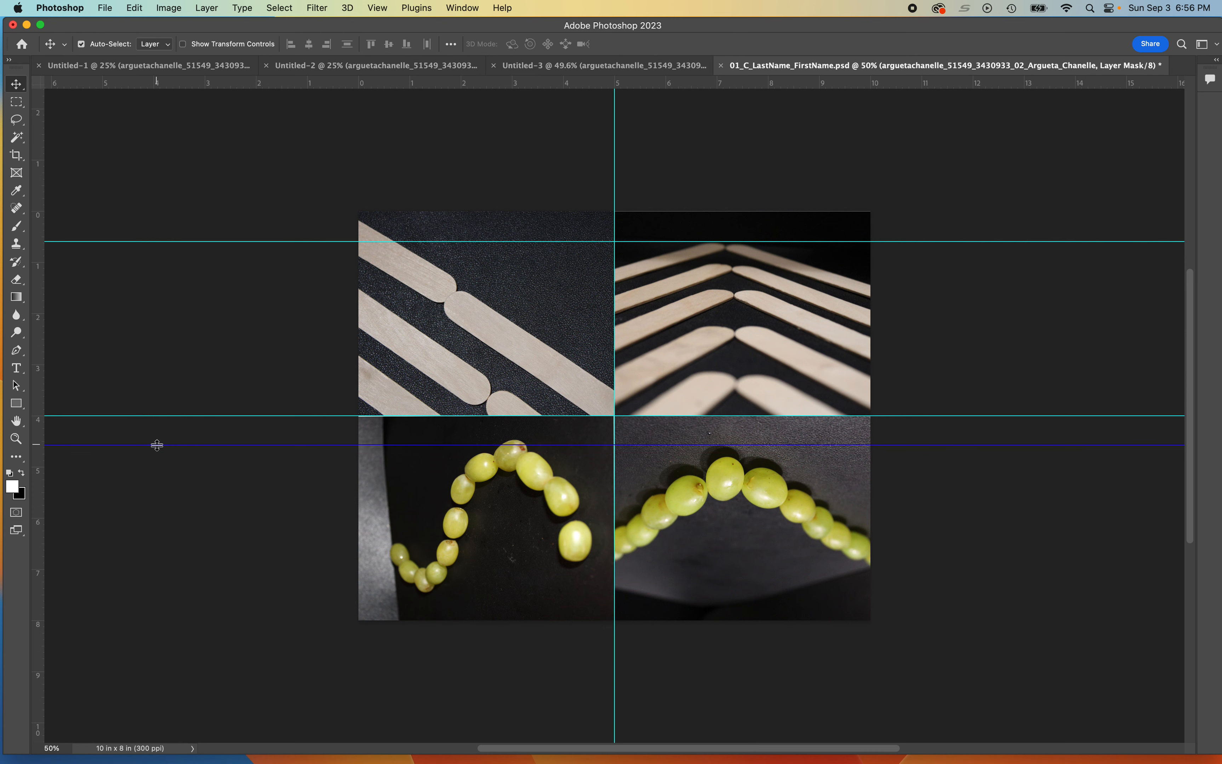
key("super+equal")
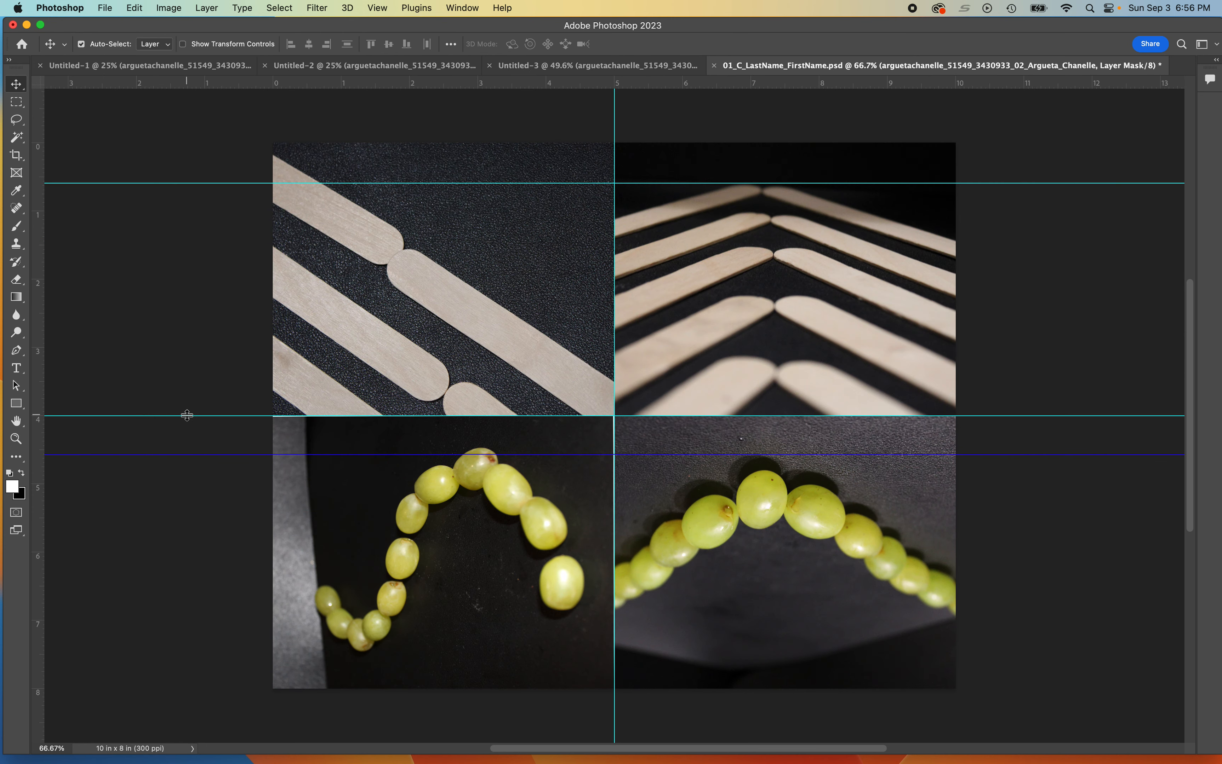
left_click(189, 453)
left_click_drag(189, 453, 188, 450)
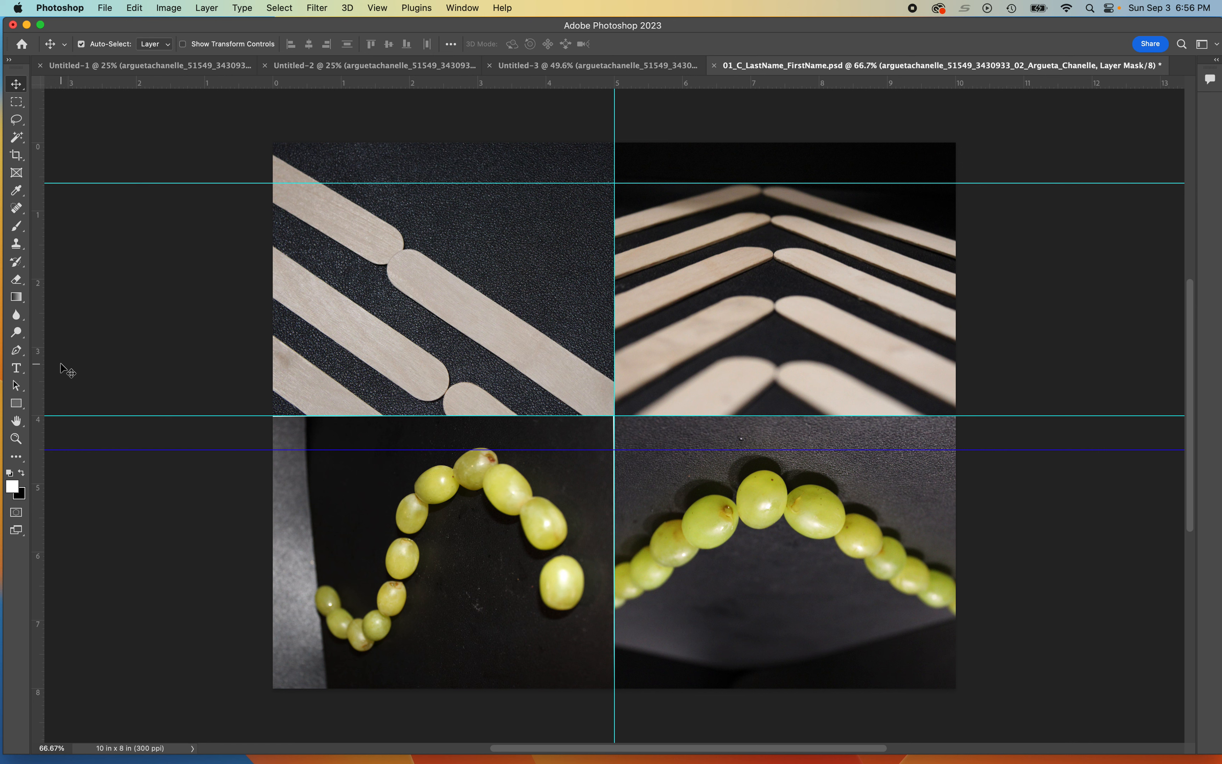
Add vertical guides at about 0.5 in and 5.4 in, just inside both photo columns' left edges, and save the document
left_click_drag(37, 362, 304, 369)
left_click_drag(41, 377, 645, 378)
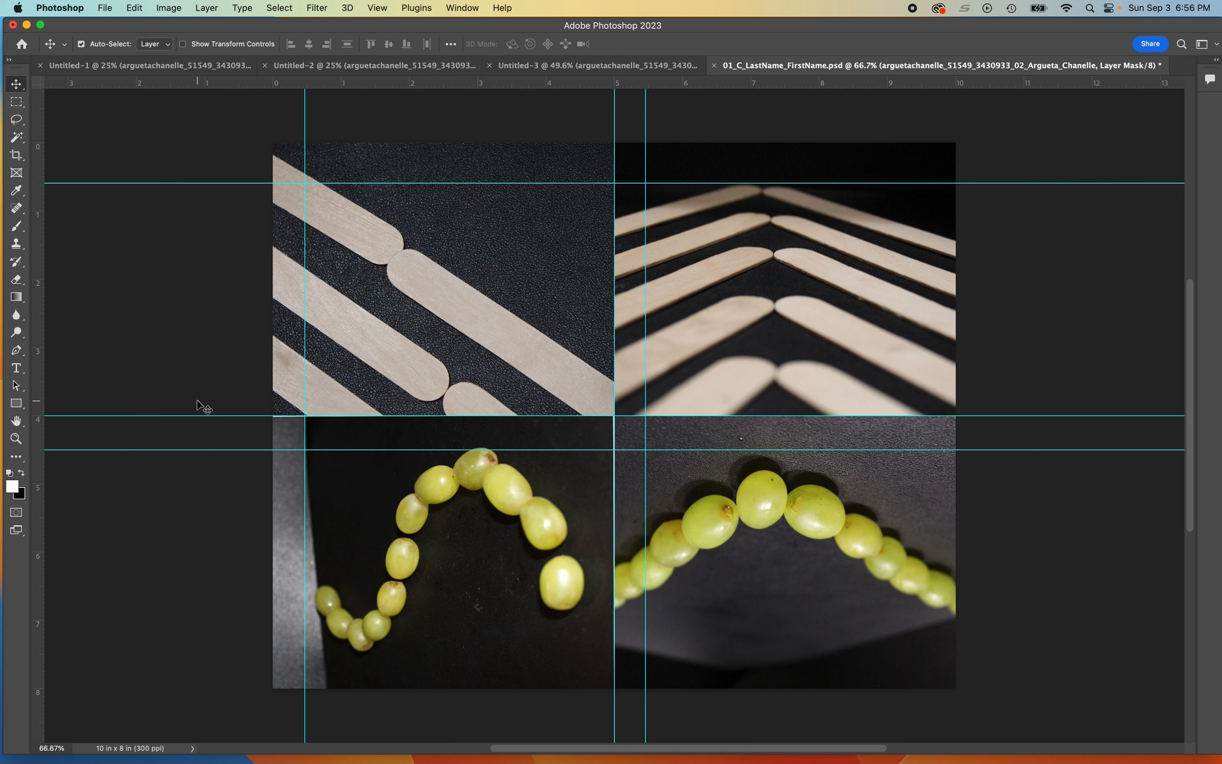
key("super+s")
left_click(105, 8)
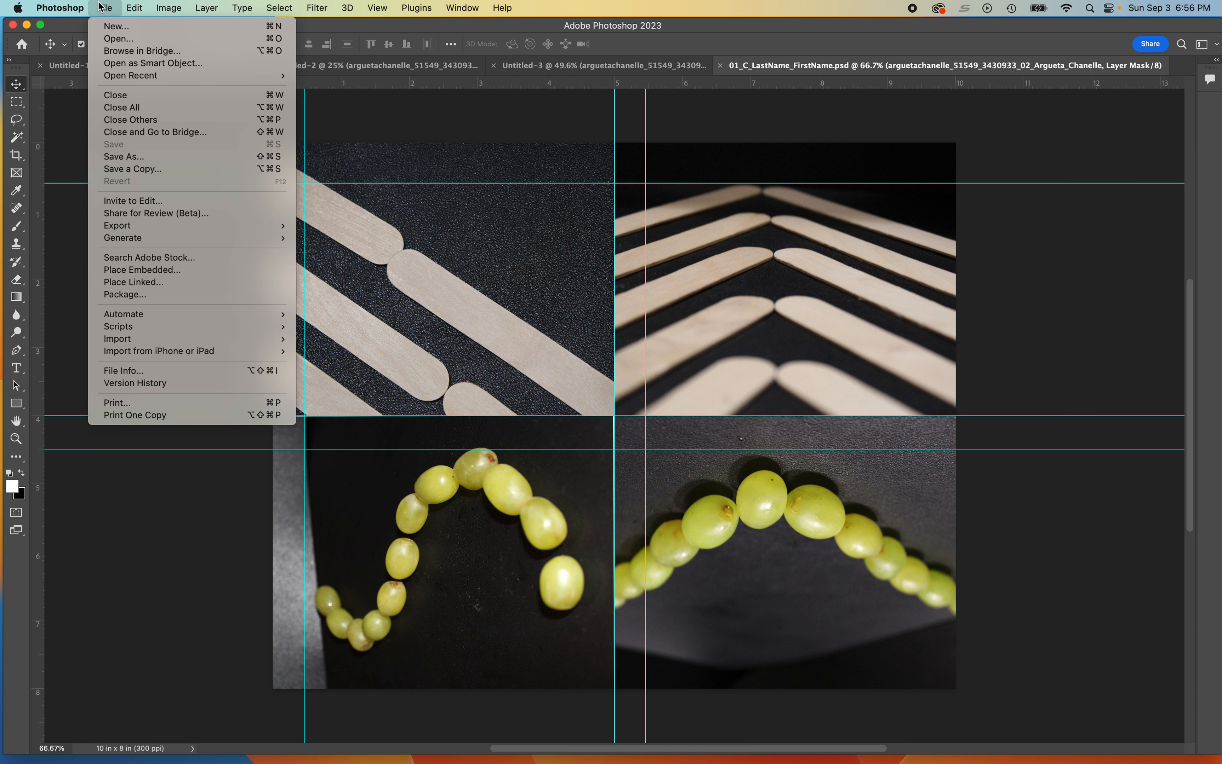
left_click(526, 124)
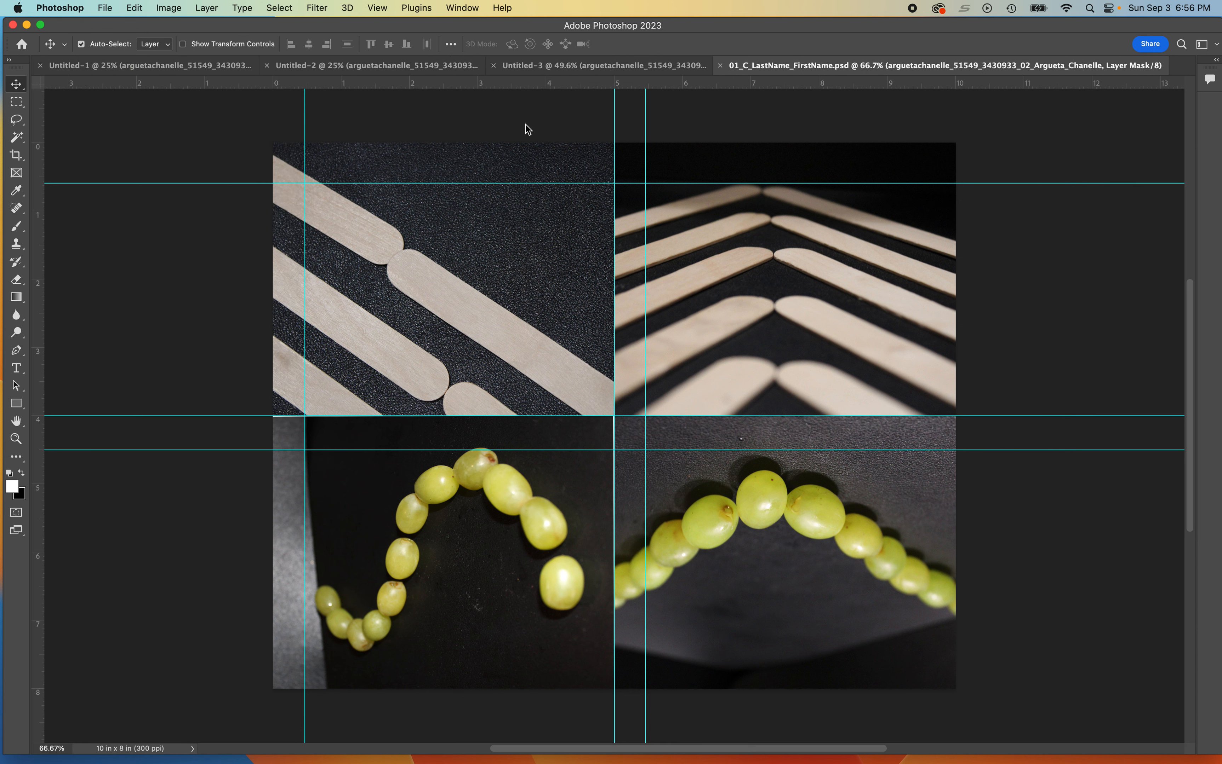
left_click(526, 125)
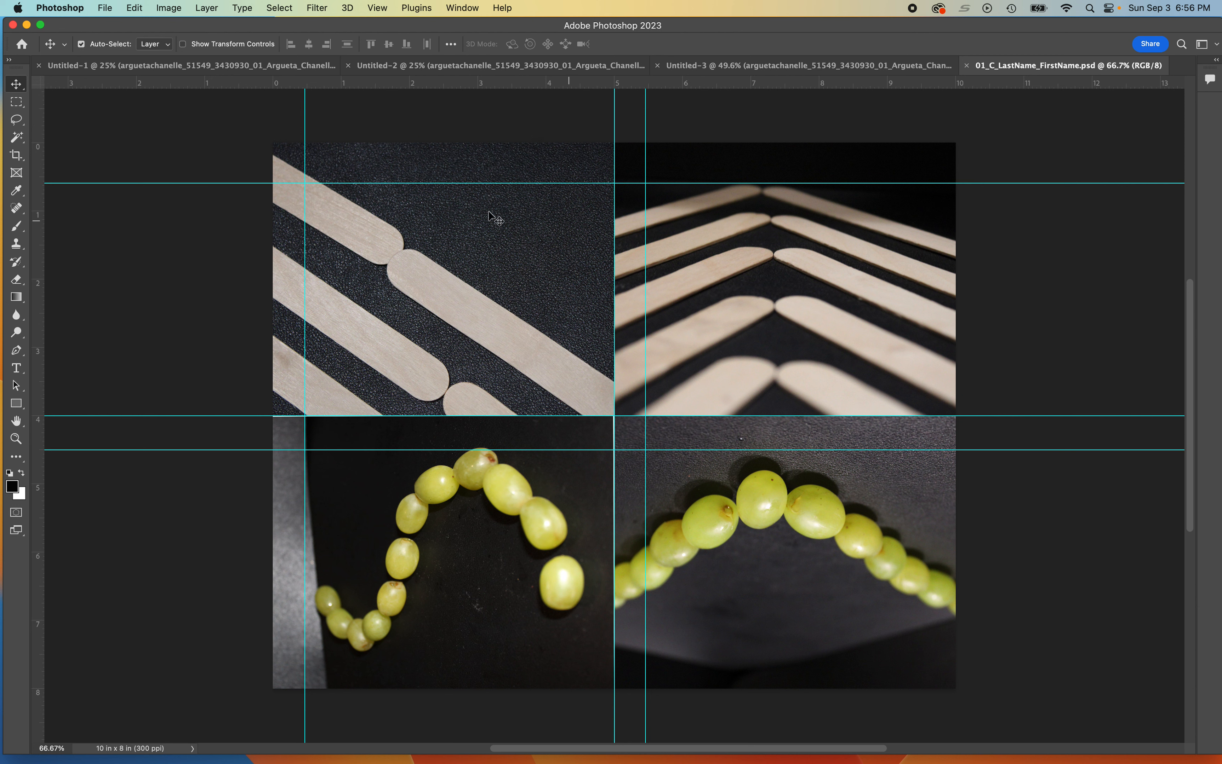
Select the layer of the diagonal wooden sticks photo and activate the Horizontal Type tool
left_click(286, 164)
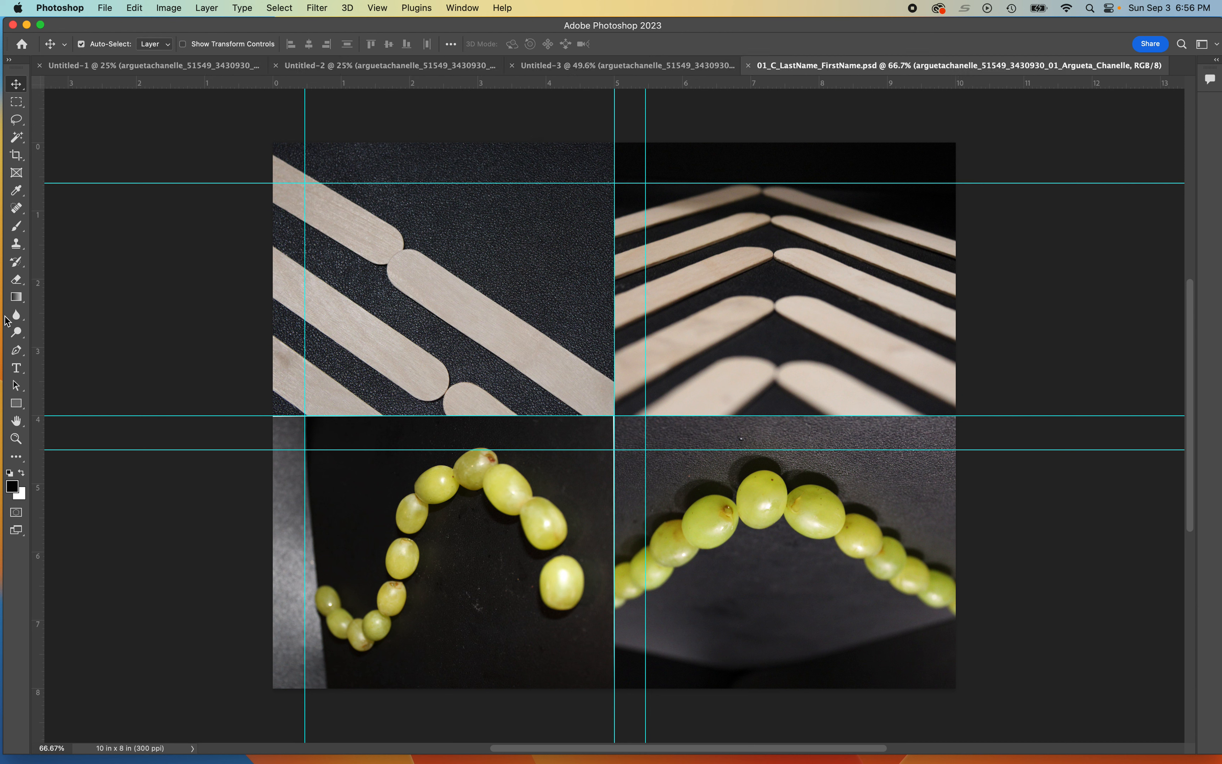
left_click(17, 368)
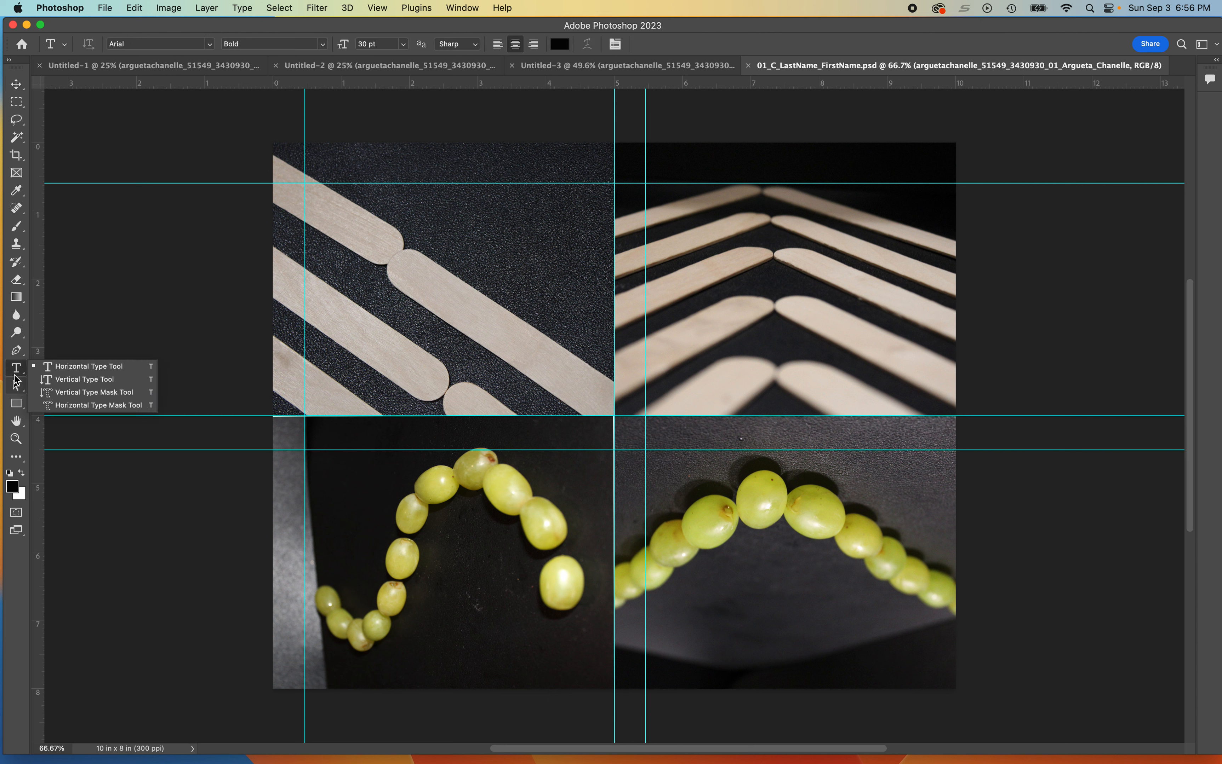
left_click(64, 369)
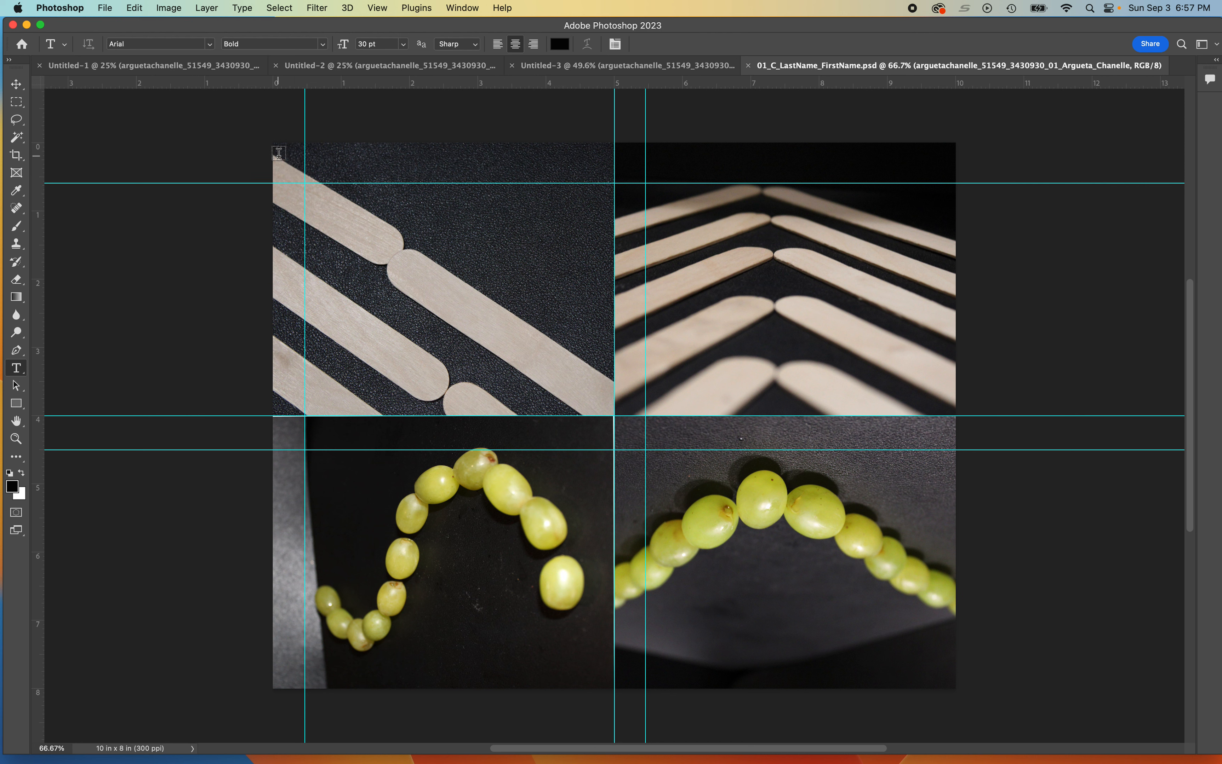
Set the text color to the off-white f3e9e9
left_click(566, 48)
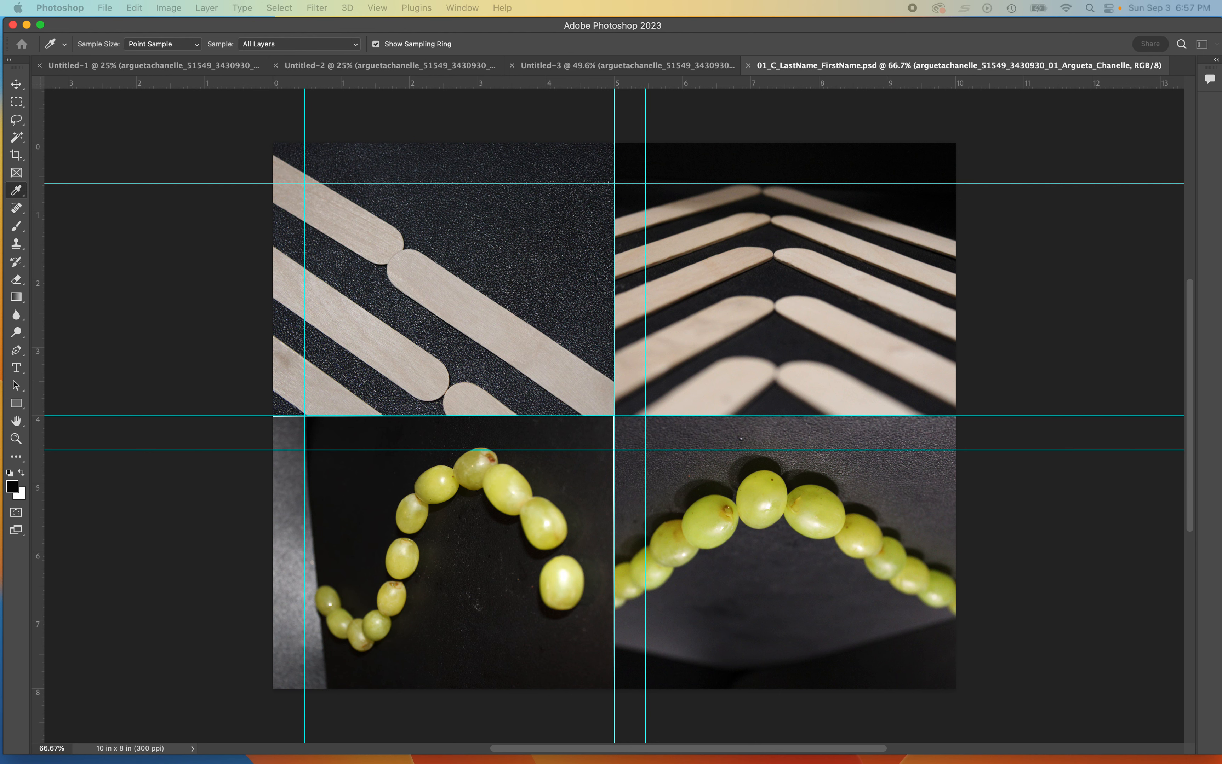
left_click_drag(403, 104, 839, 86)
left_click(773, 125)
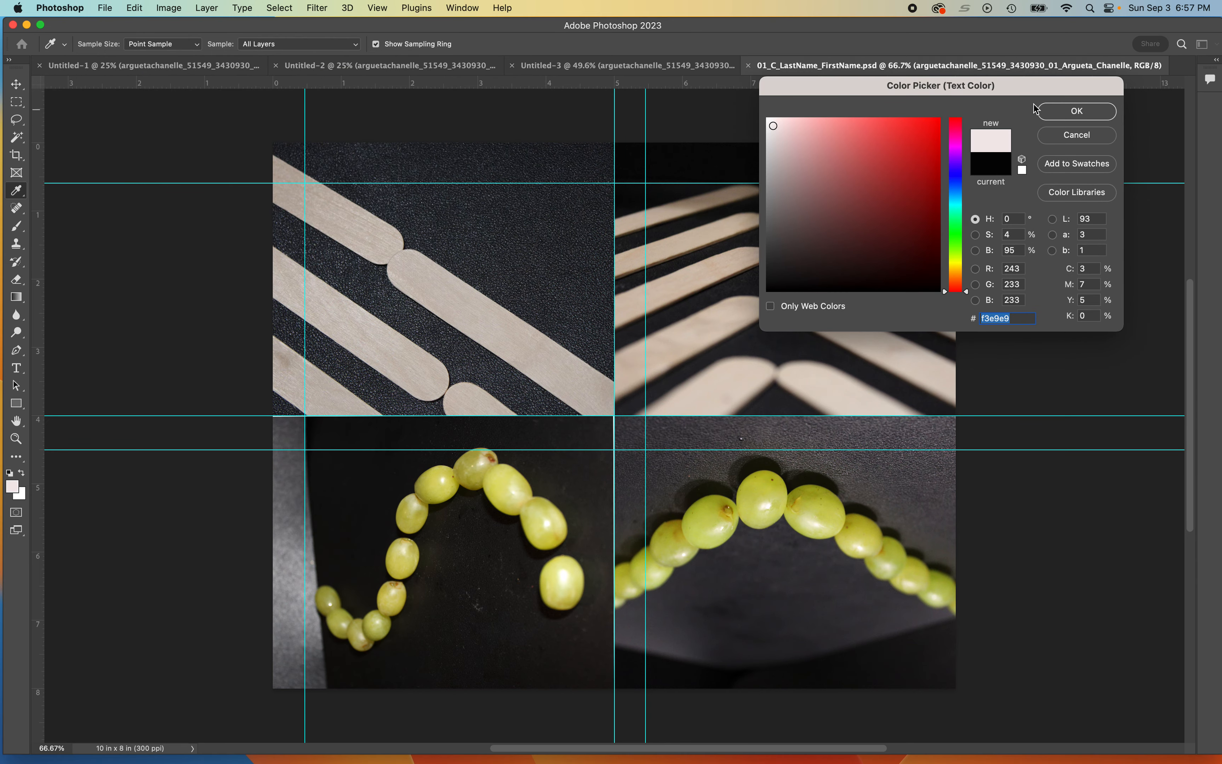
left_click(1051, 112)
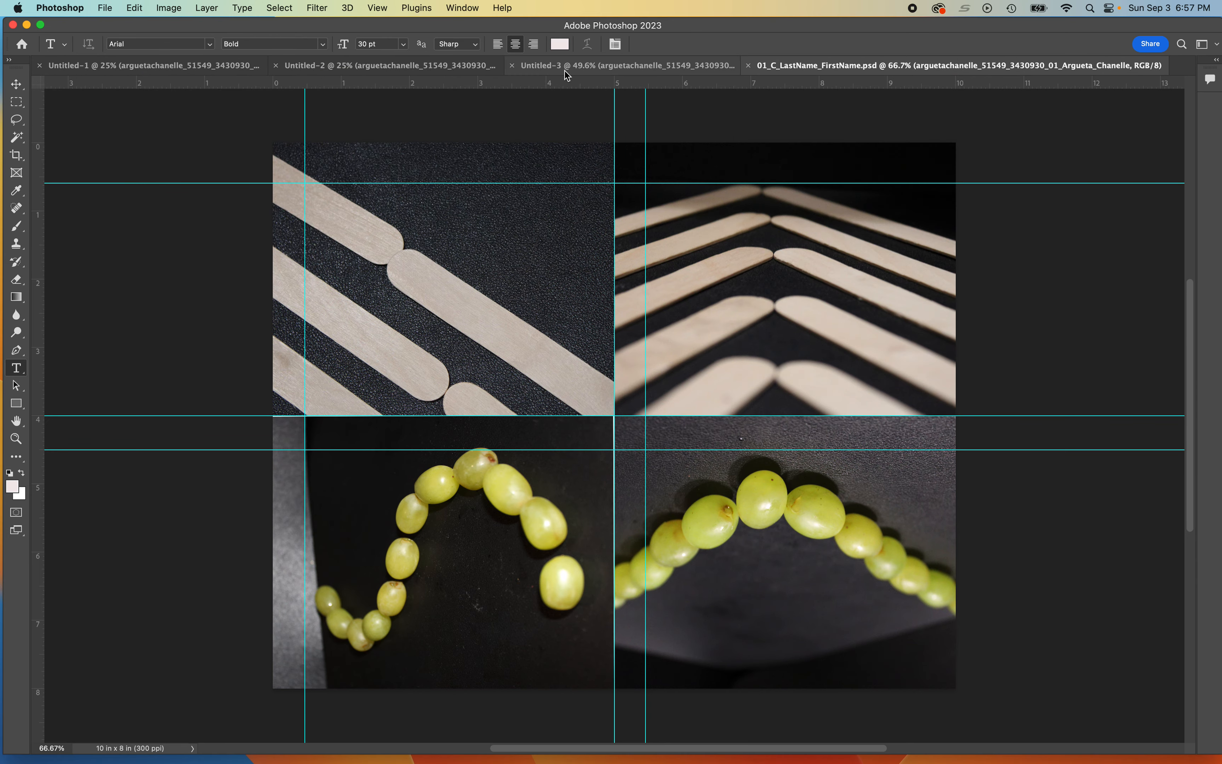
Change the text color to a fully saturated bright red
left_click(559, 44)
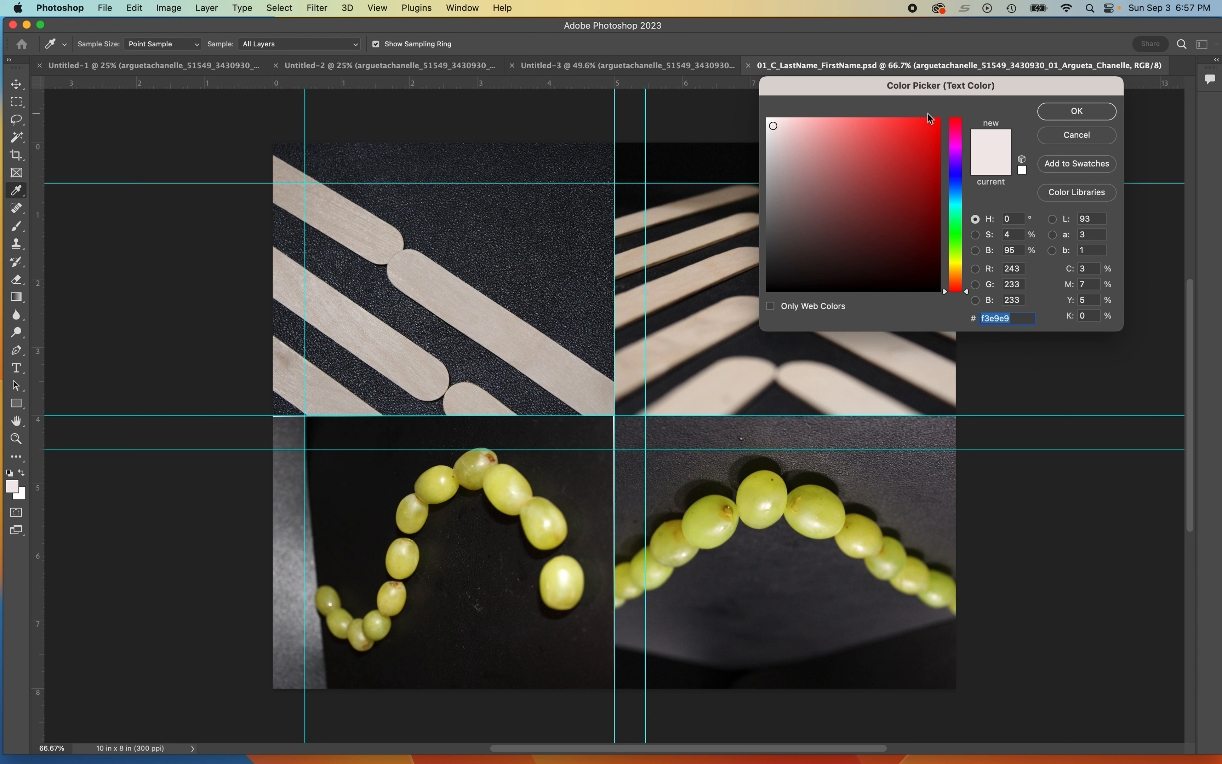
left_click(919, 126)
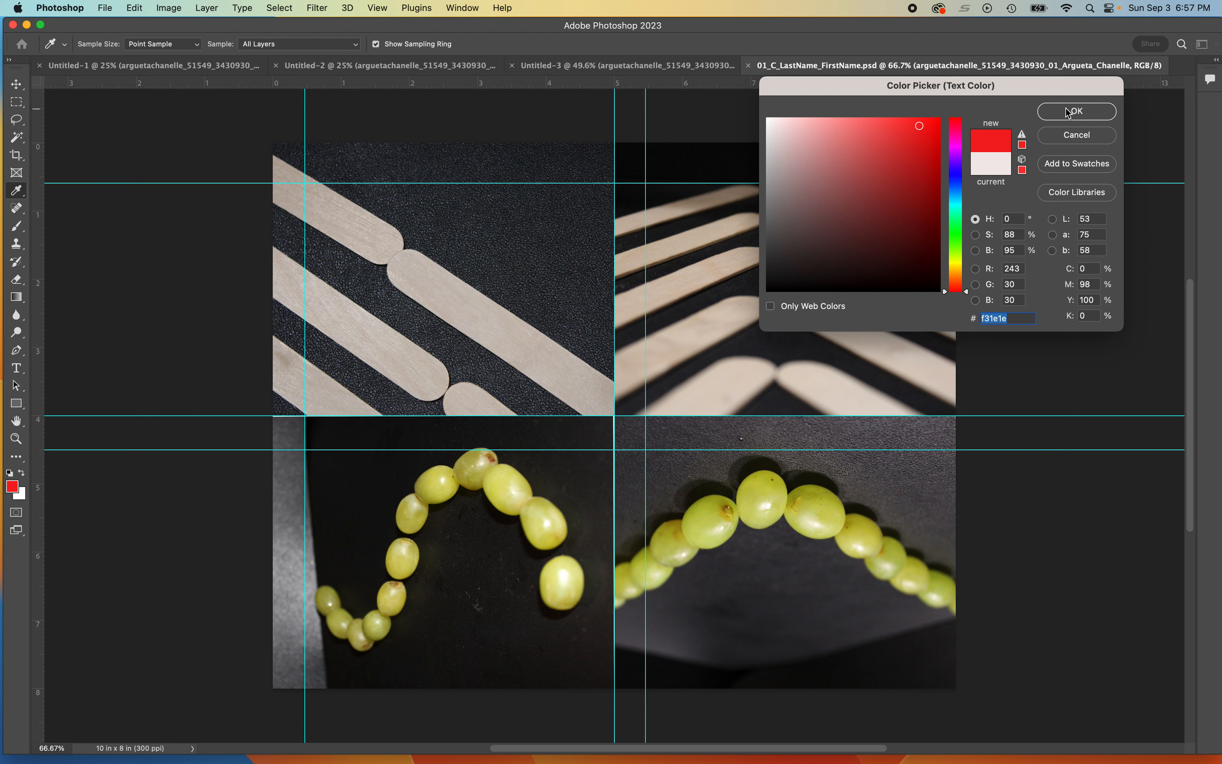
left_click_drag(930, 120, 944, 124)
left_click(1082, 113)
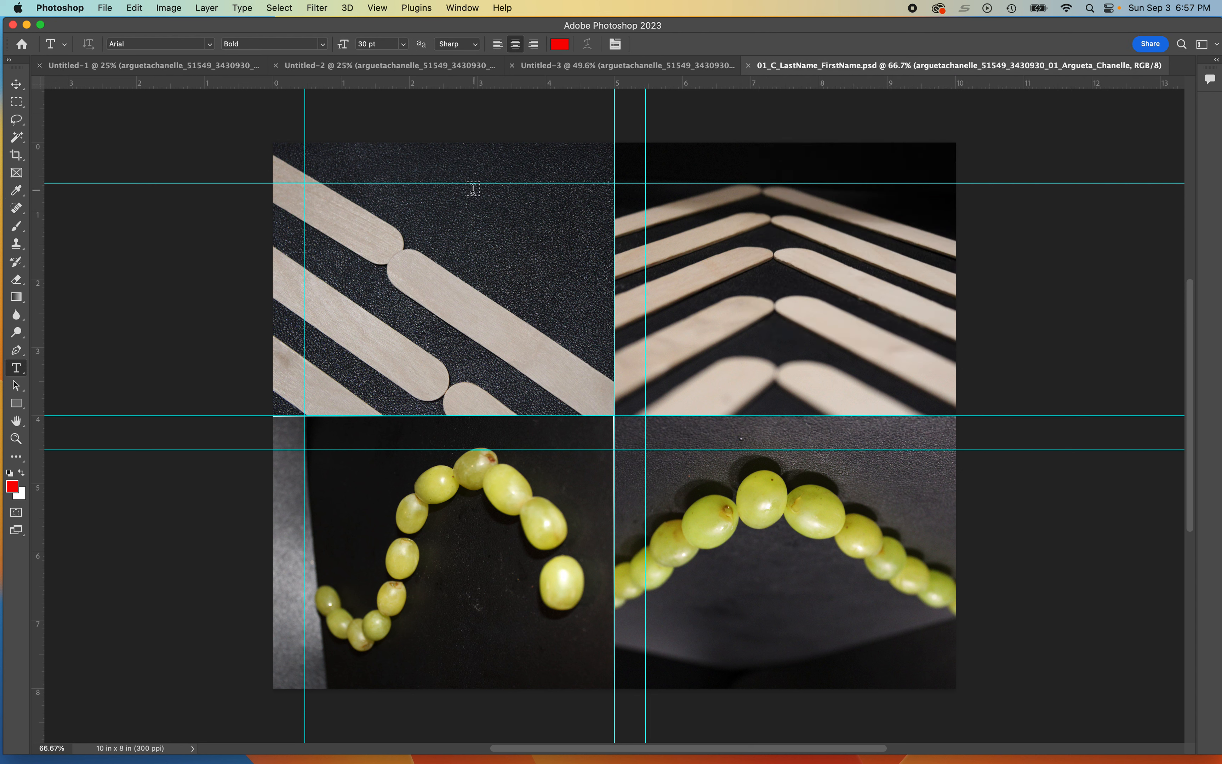
Add the number label "01" to the diagonal sticks photo and position it in its upper-left corner, resting on the horizontal guide
left_click(277, 168)
type("01")
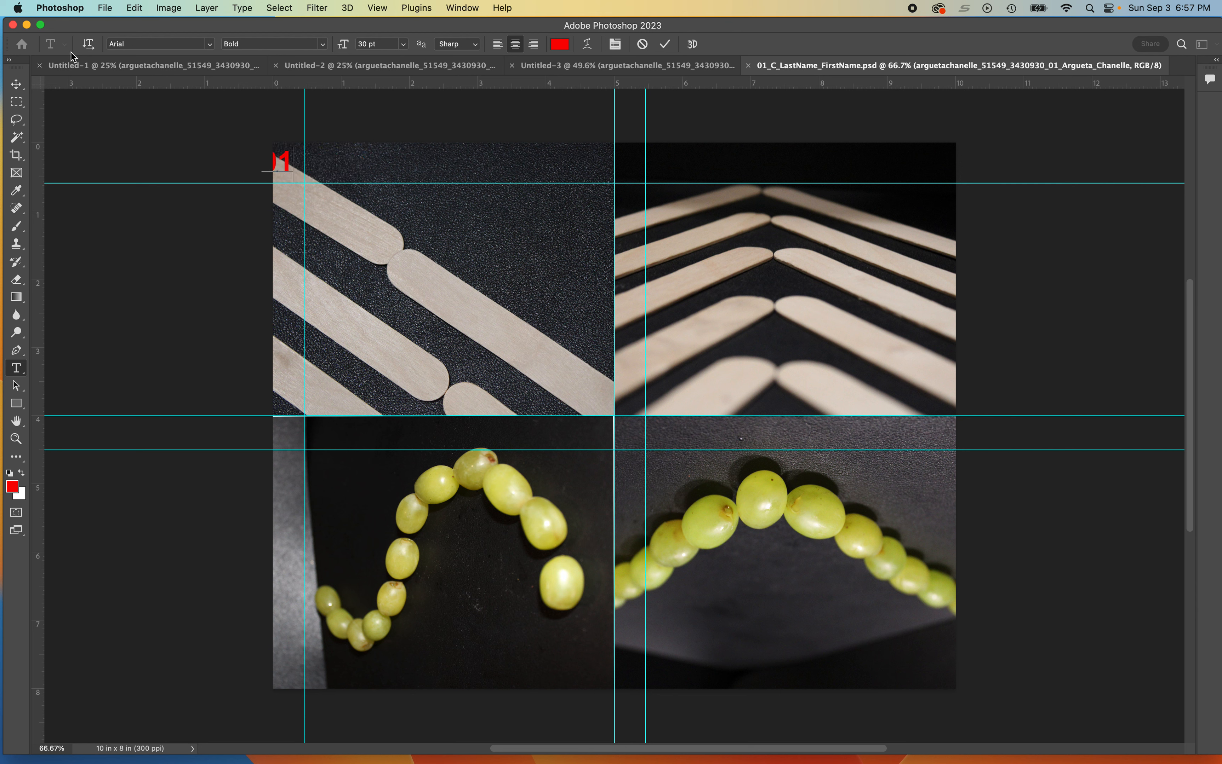
left_click(16, 84)
left_click_drag(282, 161, 296, 173)
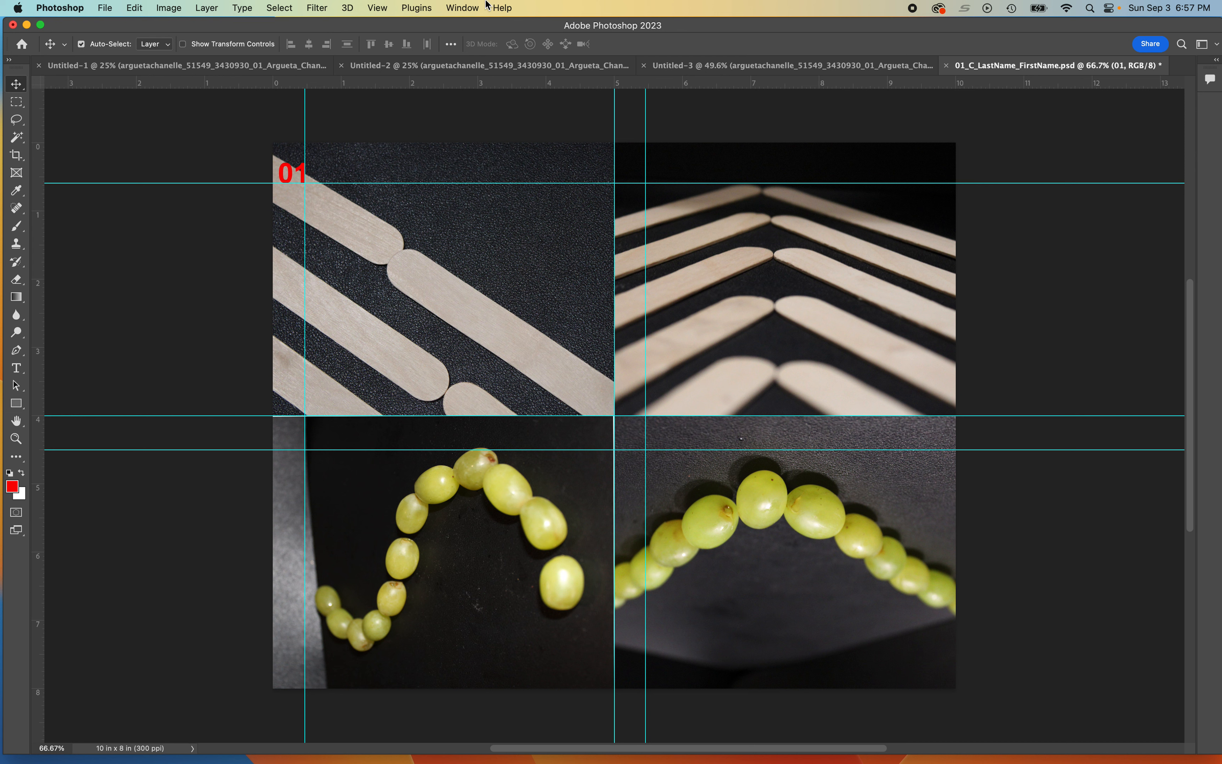
Show the Layers panel, move it clear of the "01" label, and deselect all layers
left_click(472, 7)
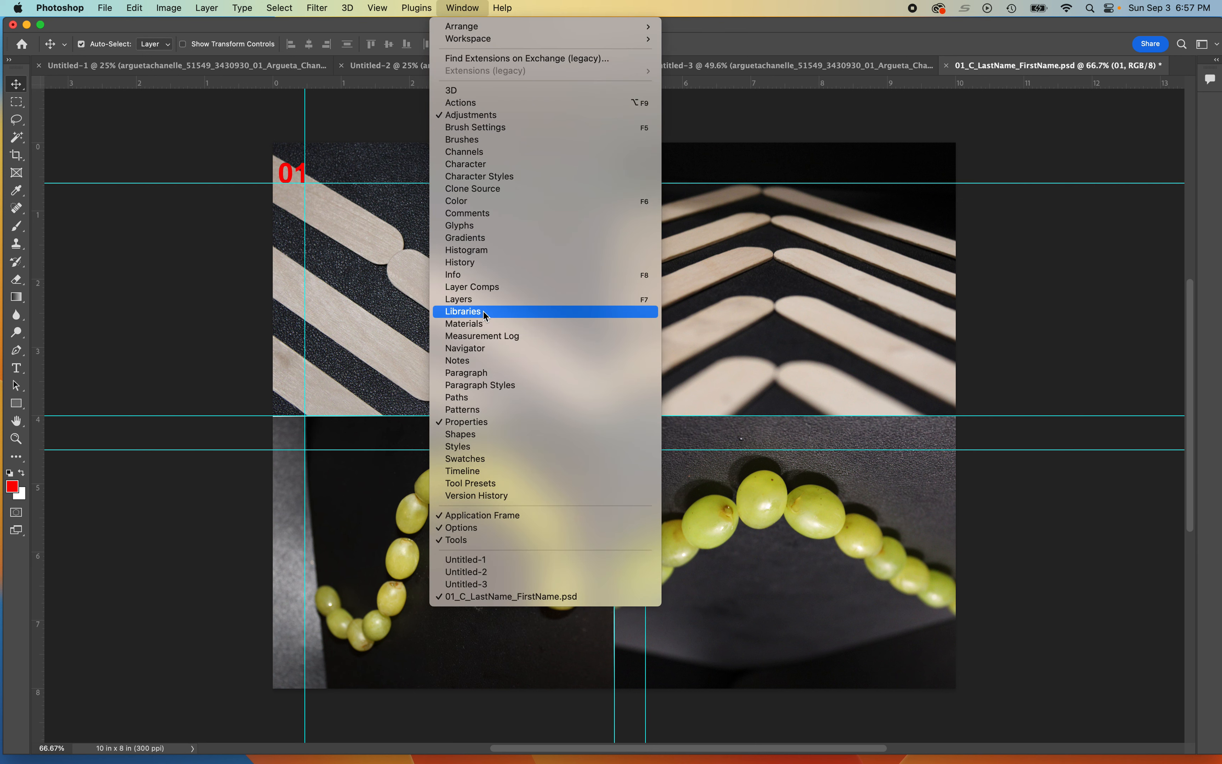
left_click(484, 299)
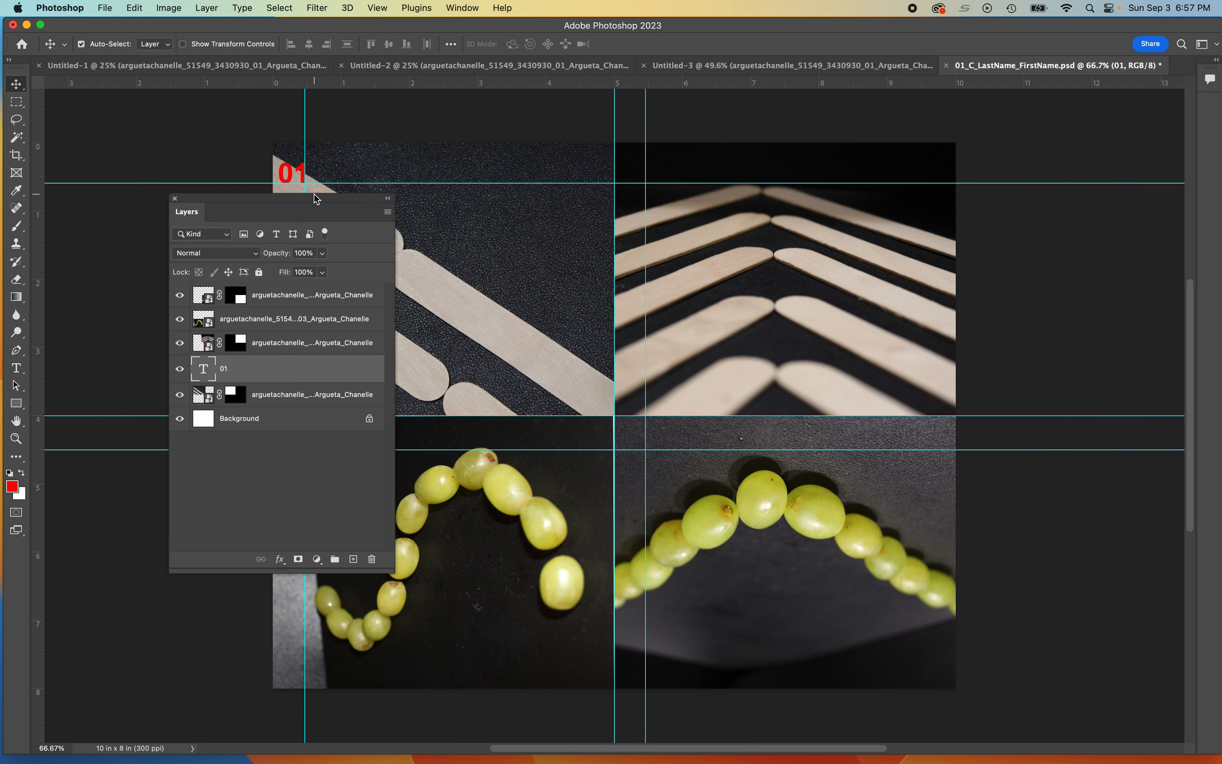
left_click_drag(314, 194, 205, 198)
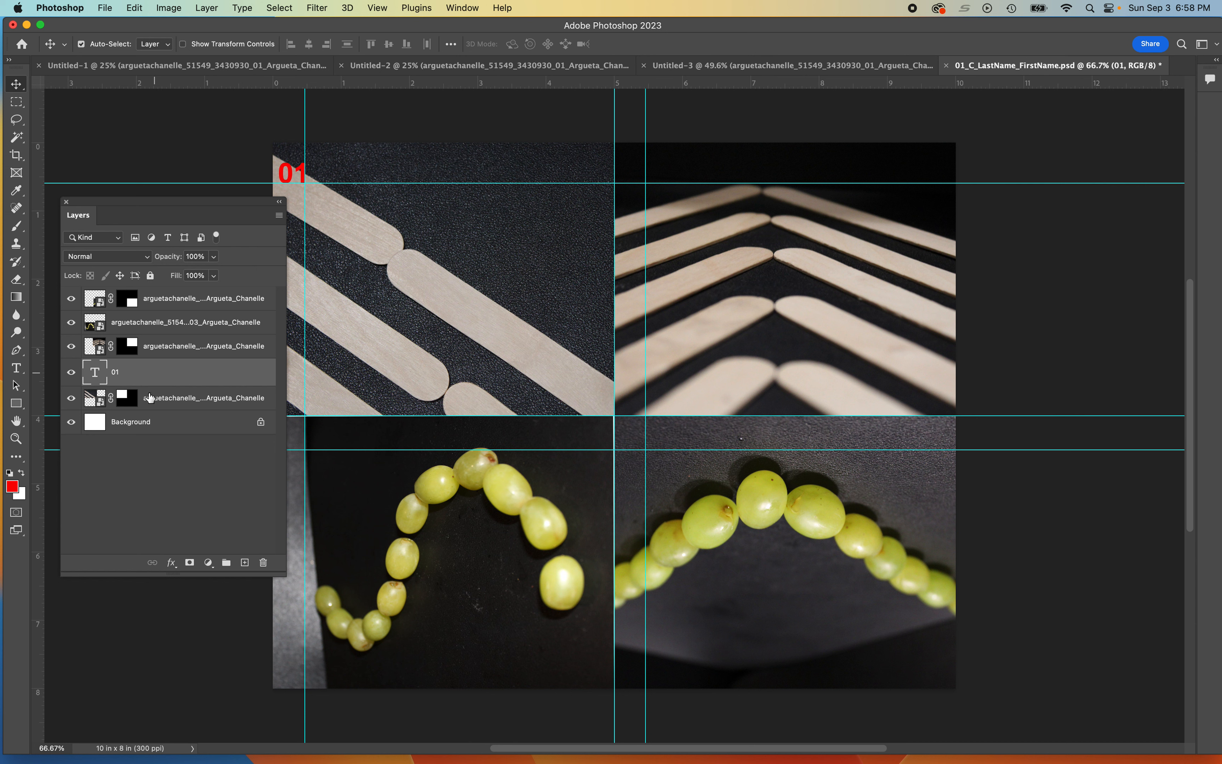
left_click(147, 512)
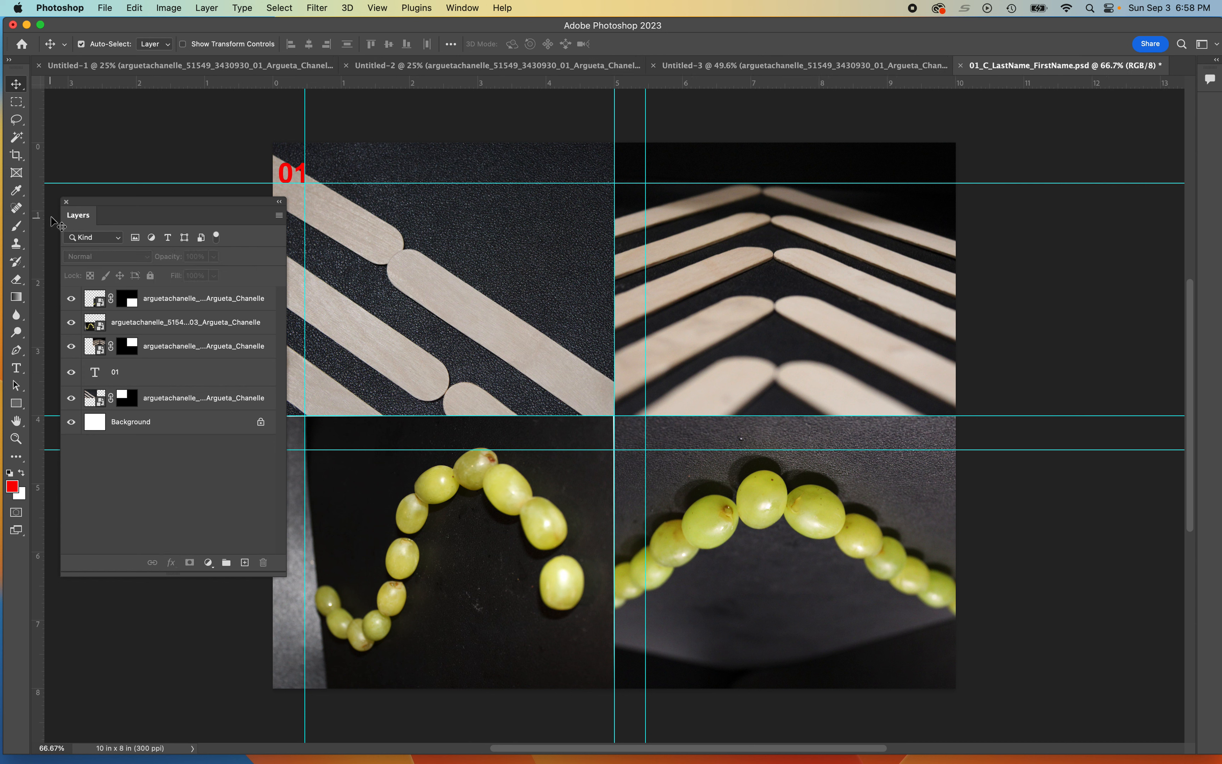
Create a separate placeholder text layer beside "01" and align its left edge to a new vertical guide at about 0.7 in
left_click(17, 368)
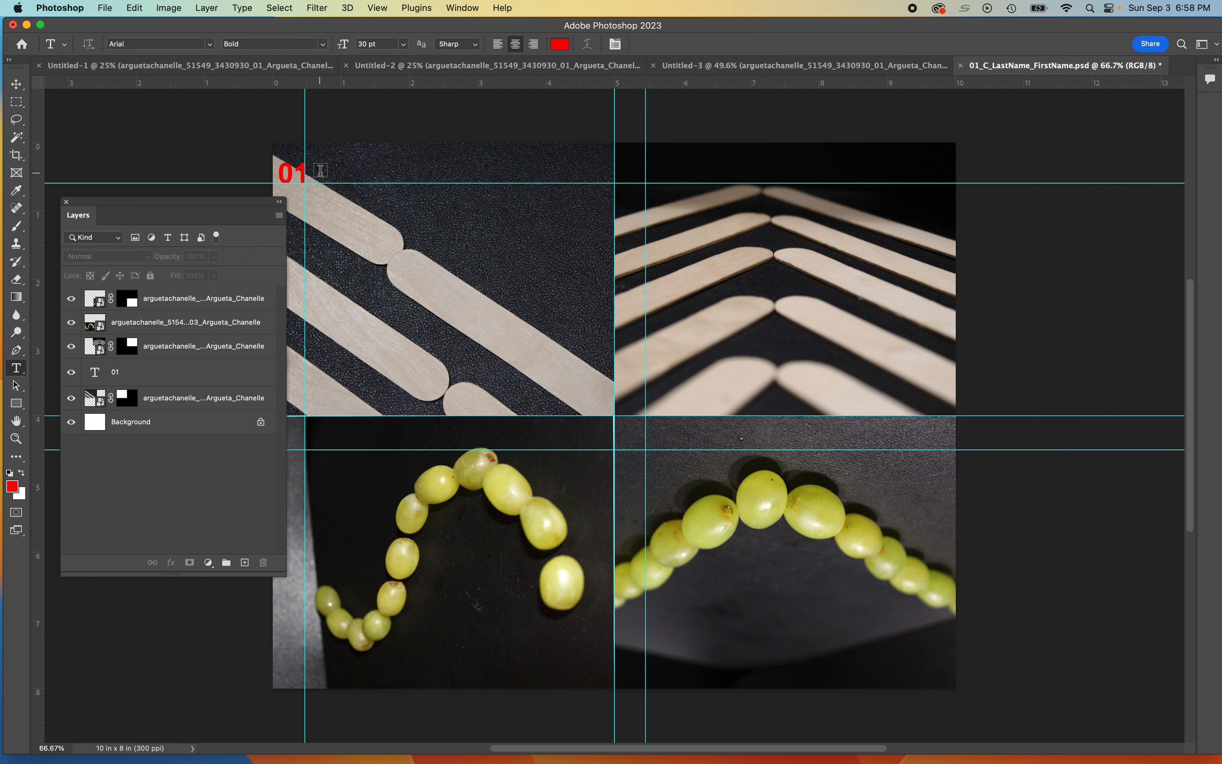
left_click(323, 172)
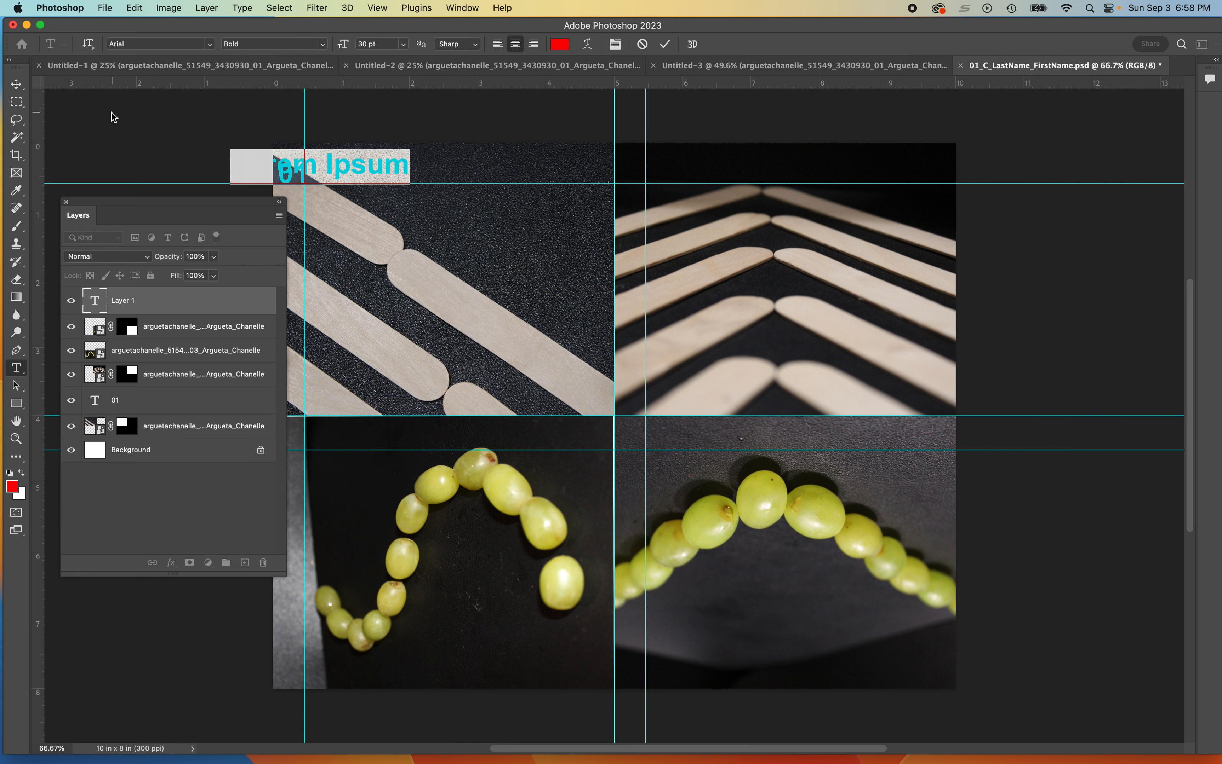
left_click(17, 84)
left_click_drag(371, 178, 464, 183)
left_click_drag(37, 307, 321, 287)
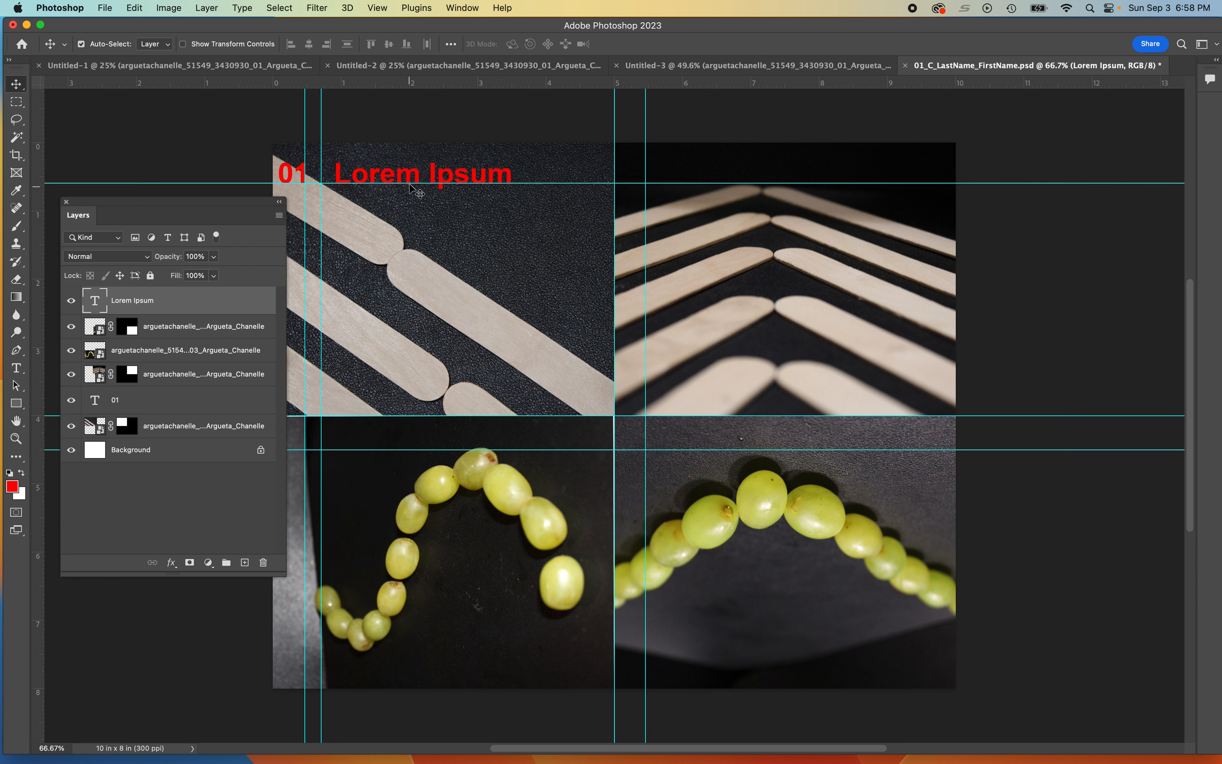
left_click_drag(403, 183, 389, 183)
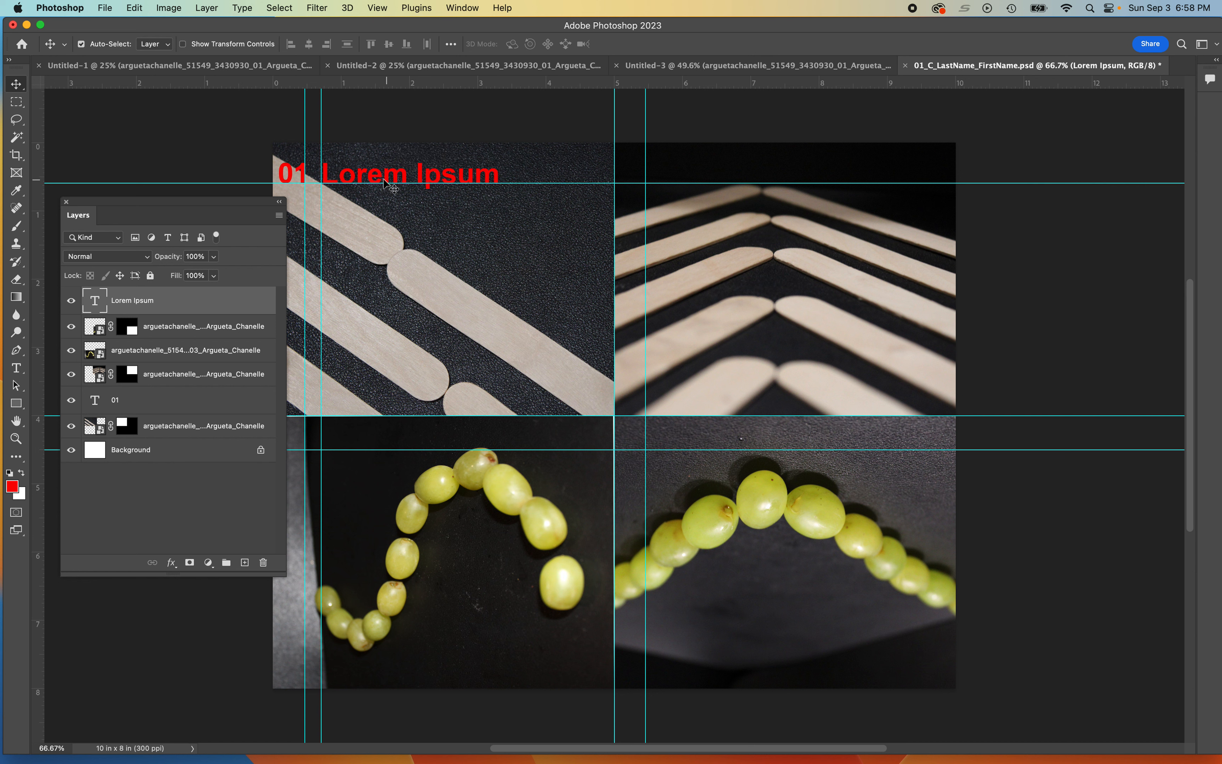
Replace the placeholder text with "Diagonals" and realign its left edge to the guide beside "01"
double_click(377, 177)
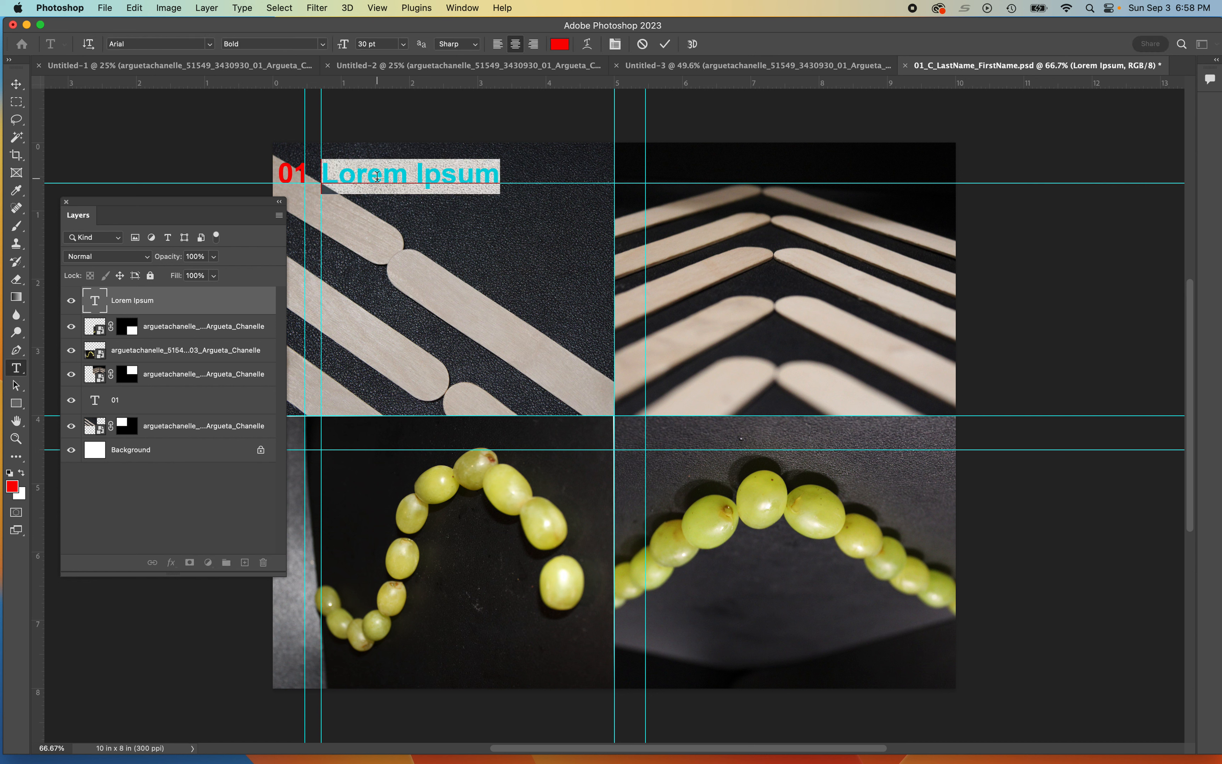
type("Diag")
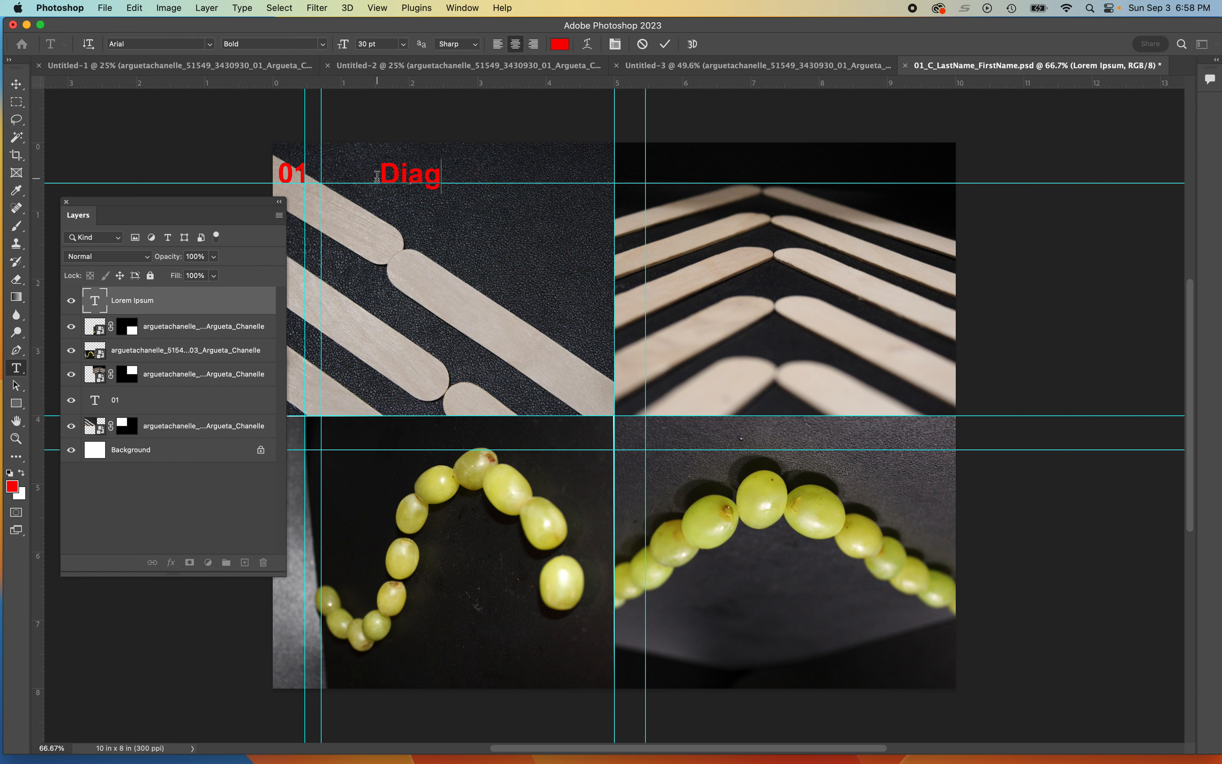
type("onals")
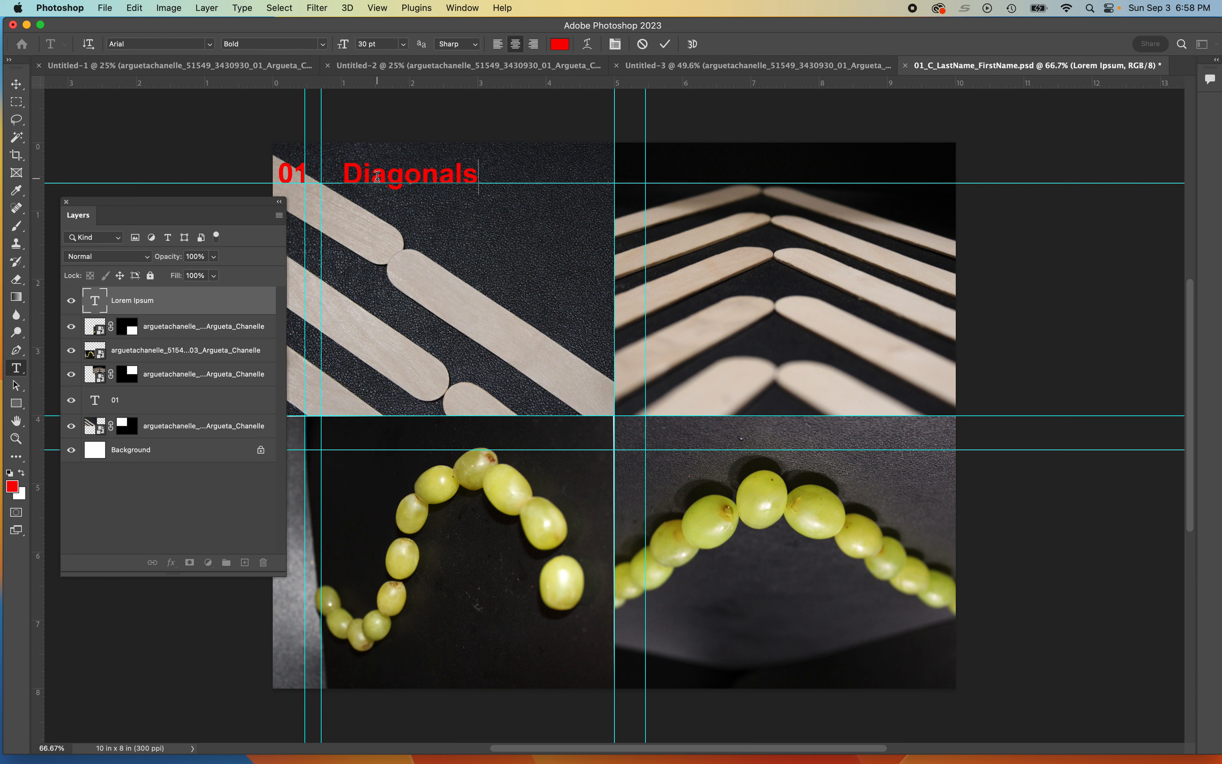
left_click(17, 84)
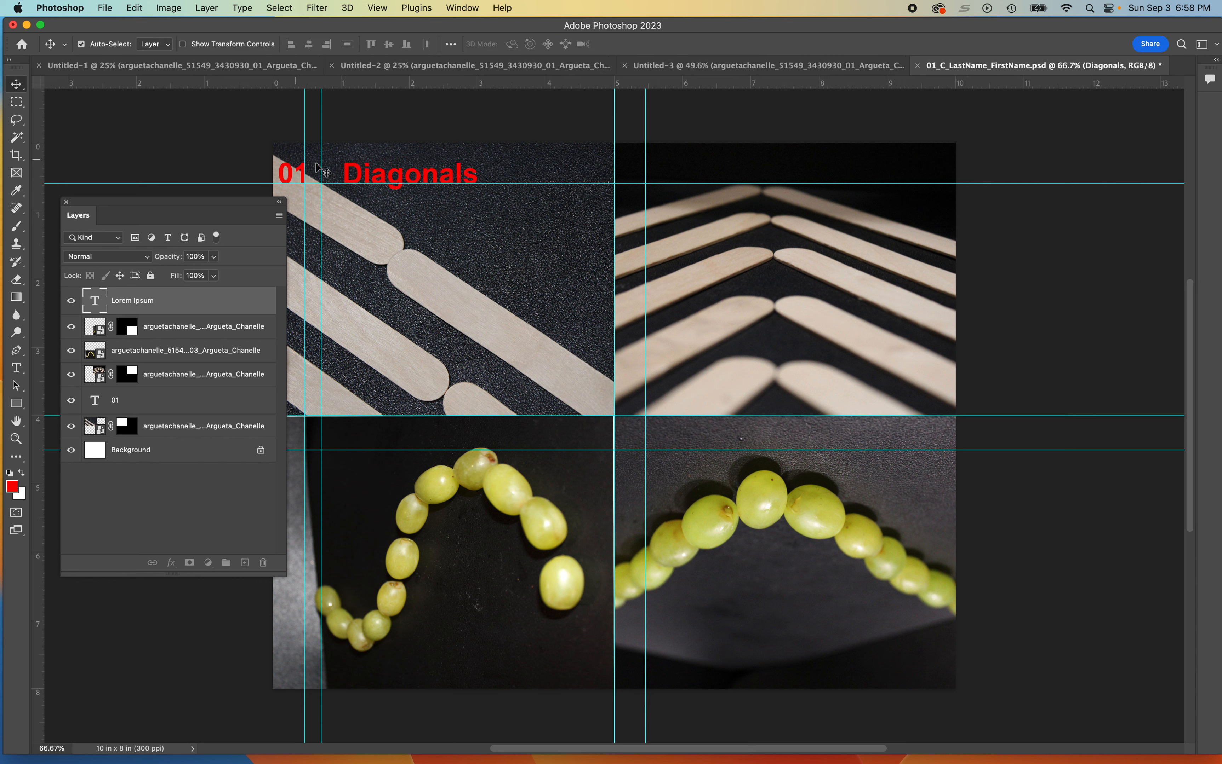
left_click_drag(360, 175, 339, 174)
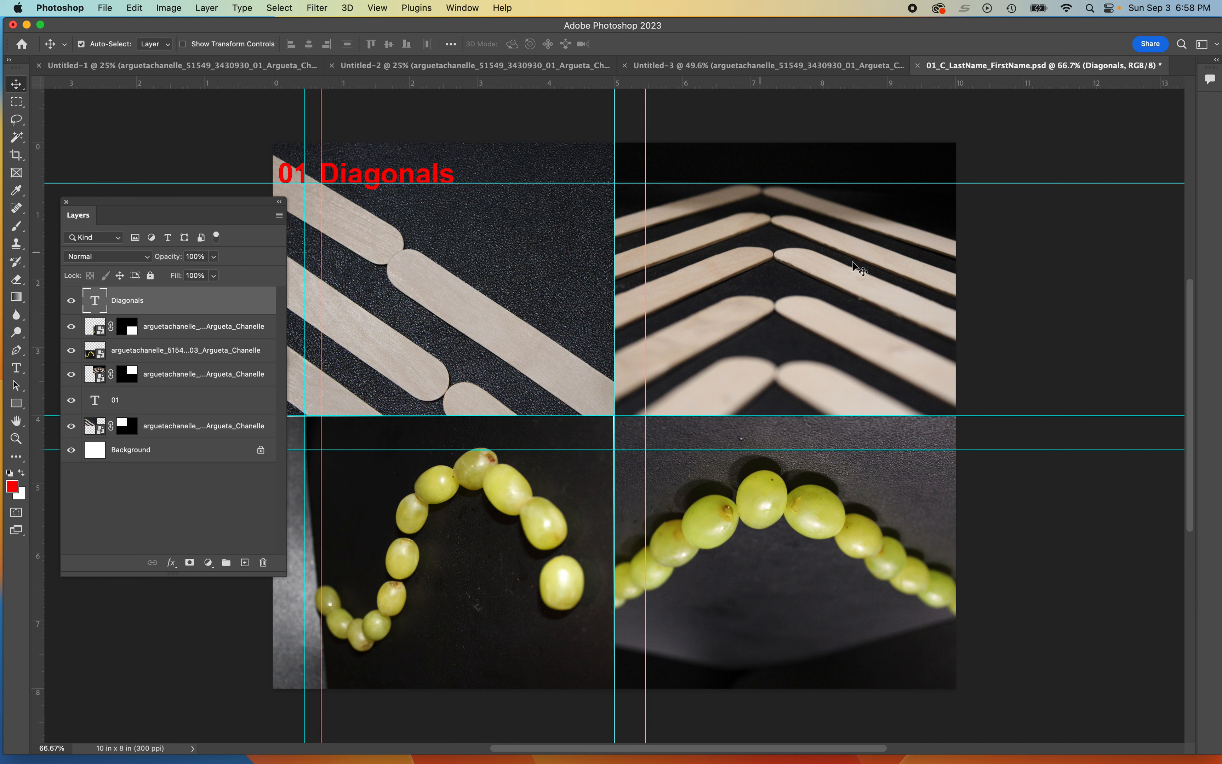
Add the label "02" in the upper-left corner of the second sticks photo, level with "01", and a vertical guide at about 5.7 in
left_click_drag(224, 204, 1221, 506)
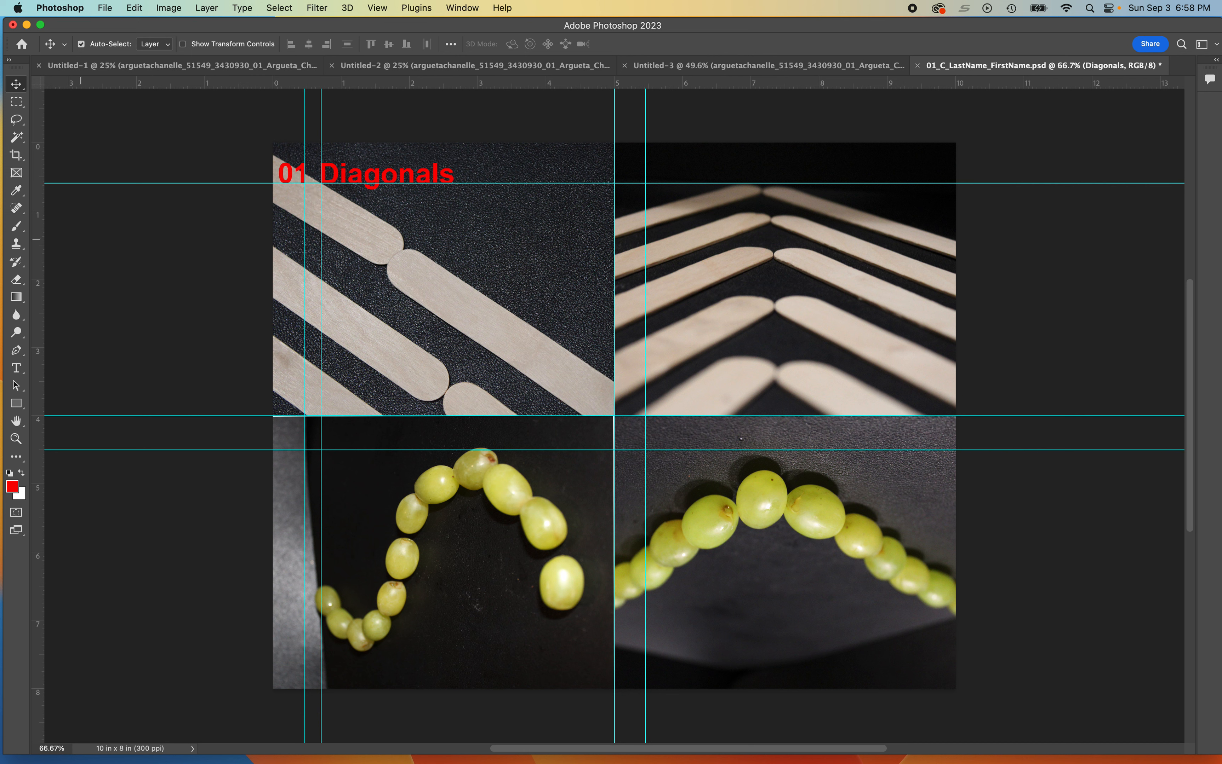
left_click(16, 371)
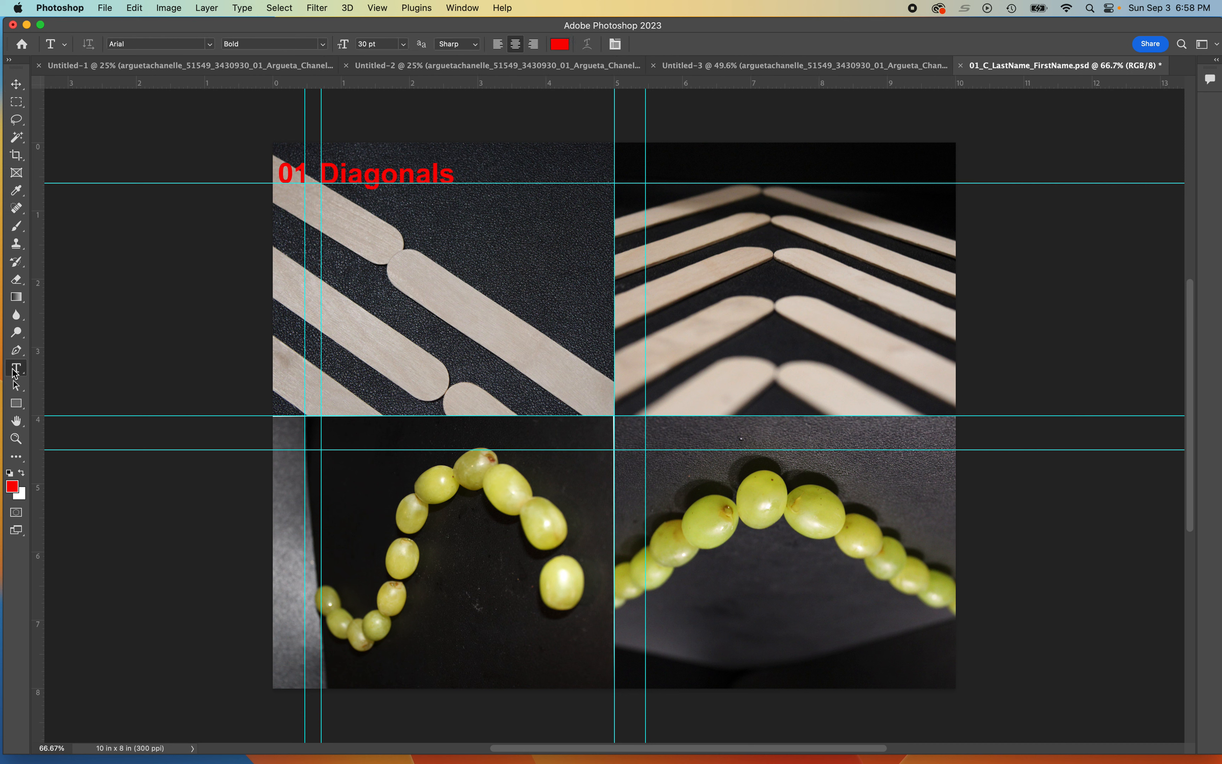
left_click(17, 371)
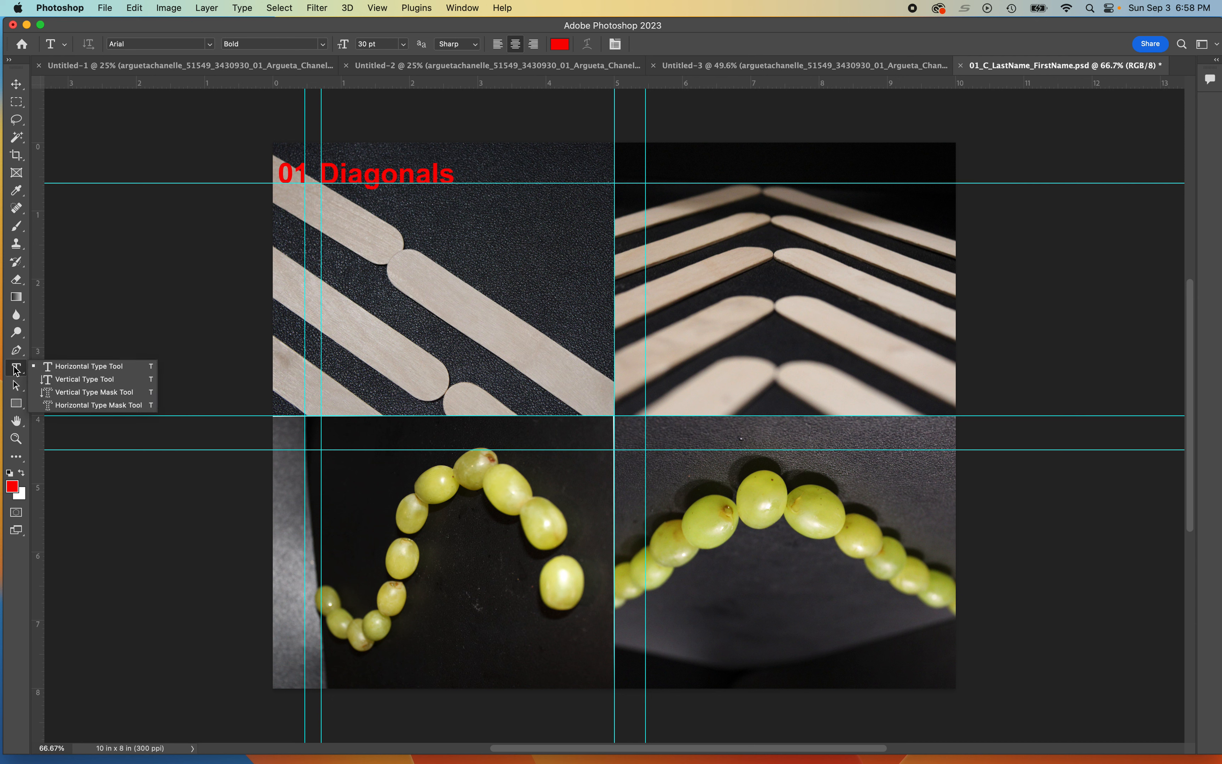
left_click(626, 175)
type("02")
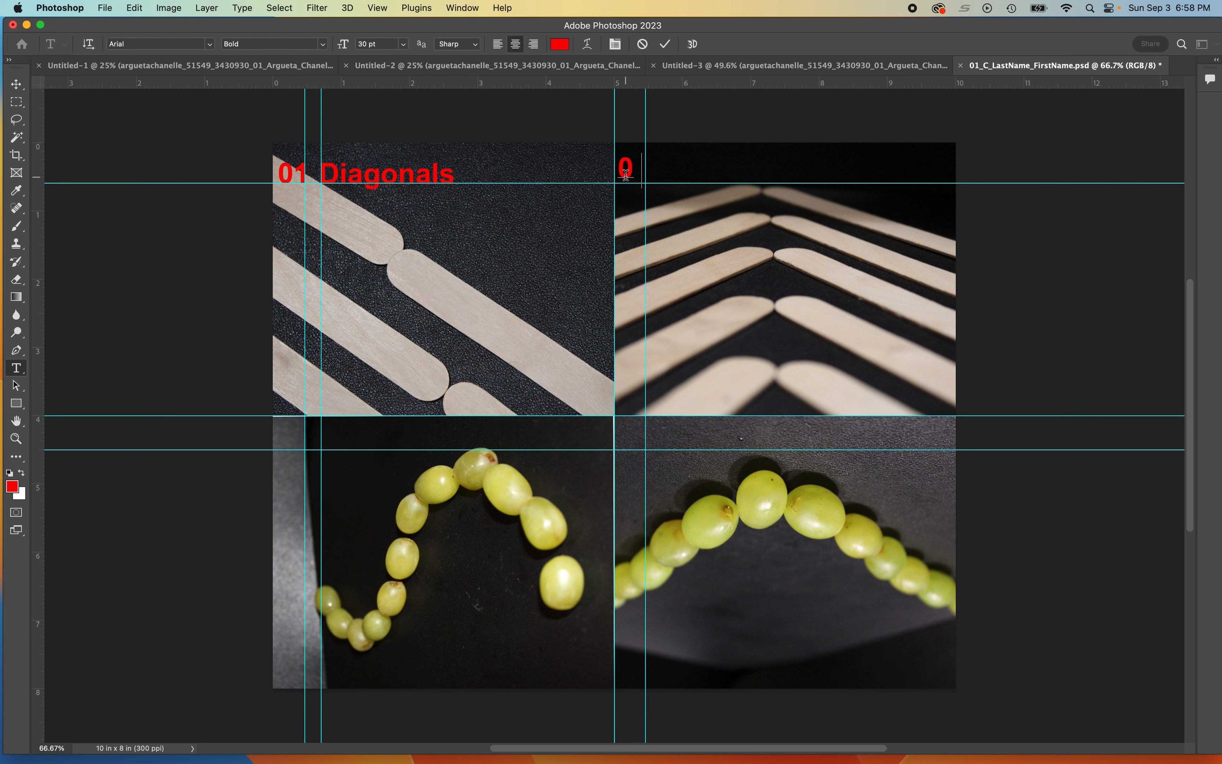
left_click(16, 86)
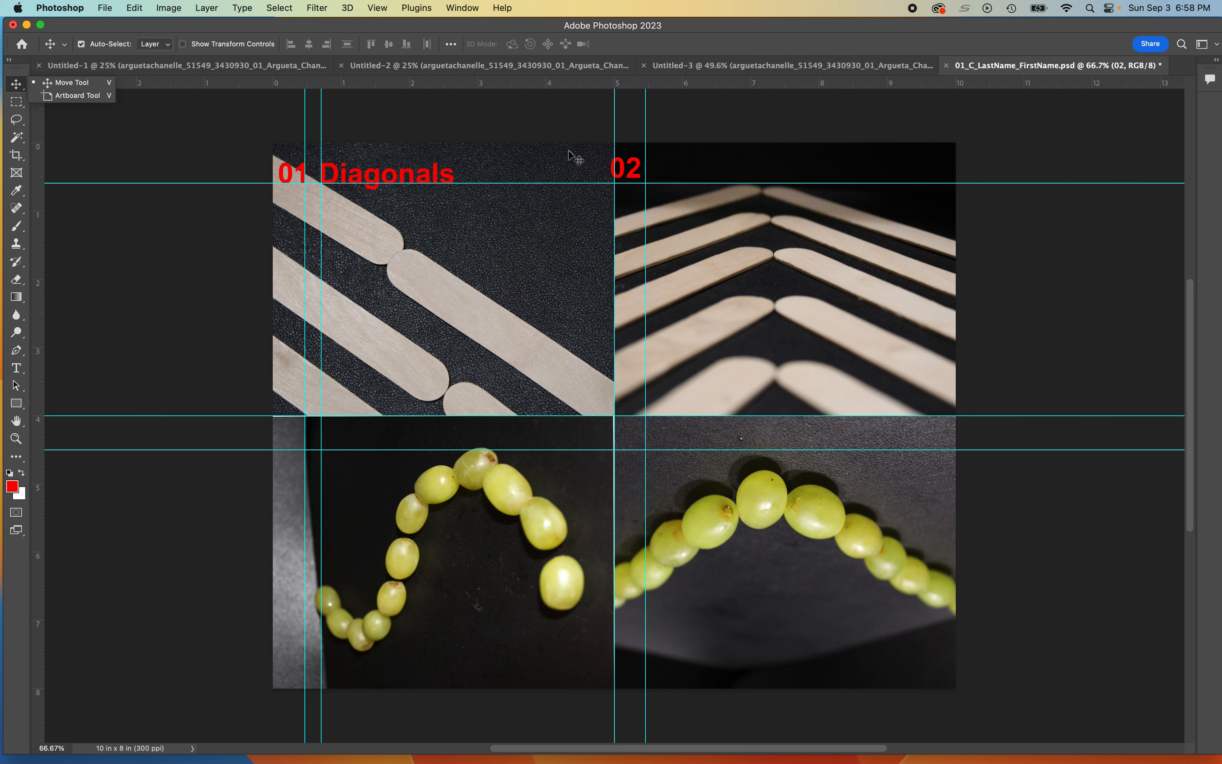
left_click_drag(627, 167, 633, 178)
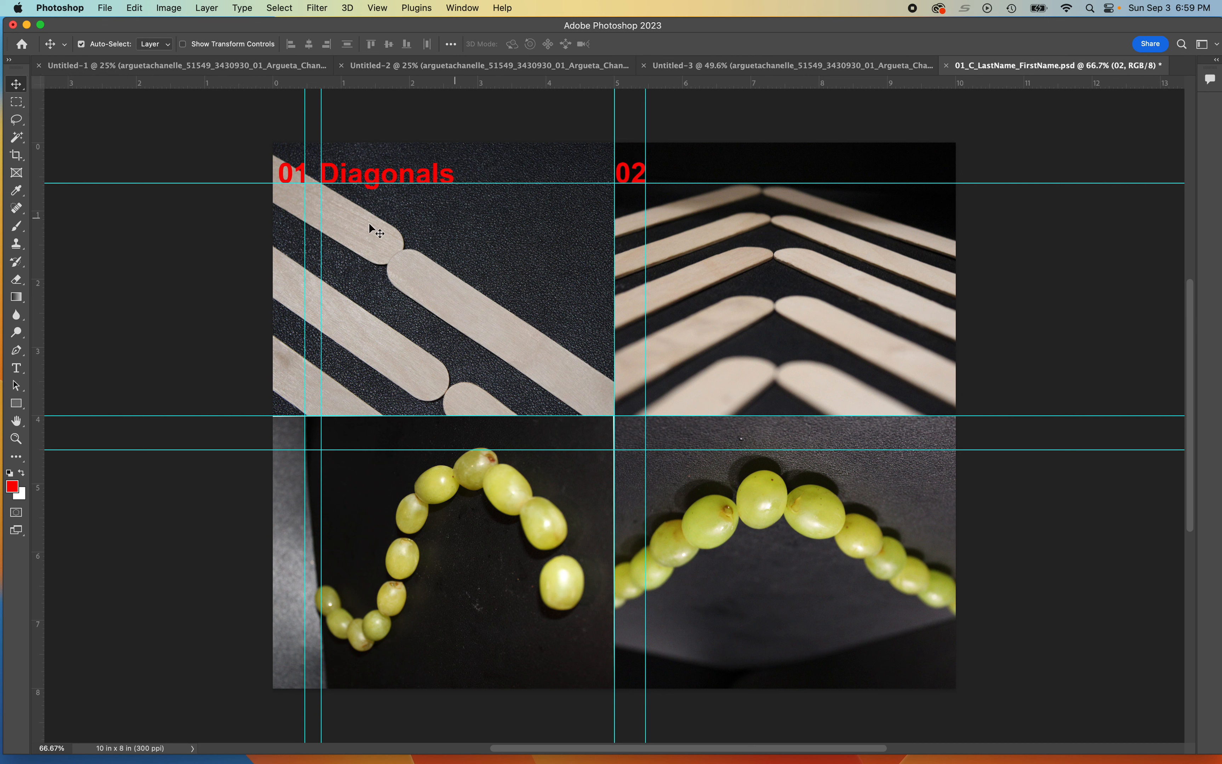
left_click_drag(39, 277, 665, 251)
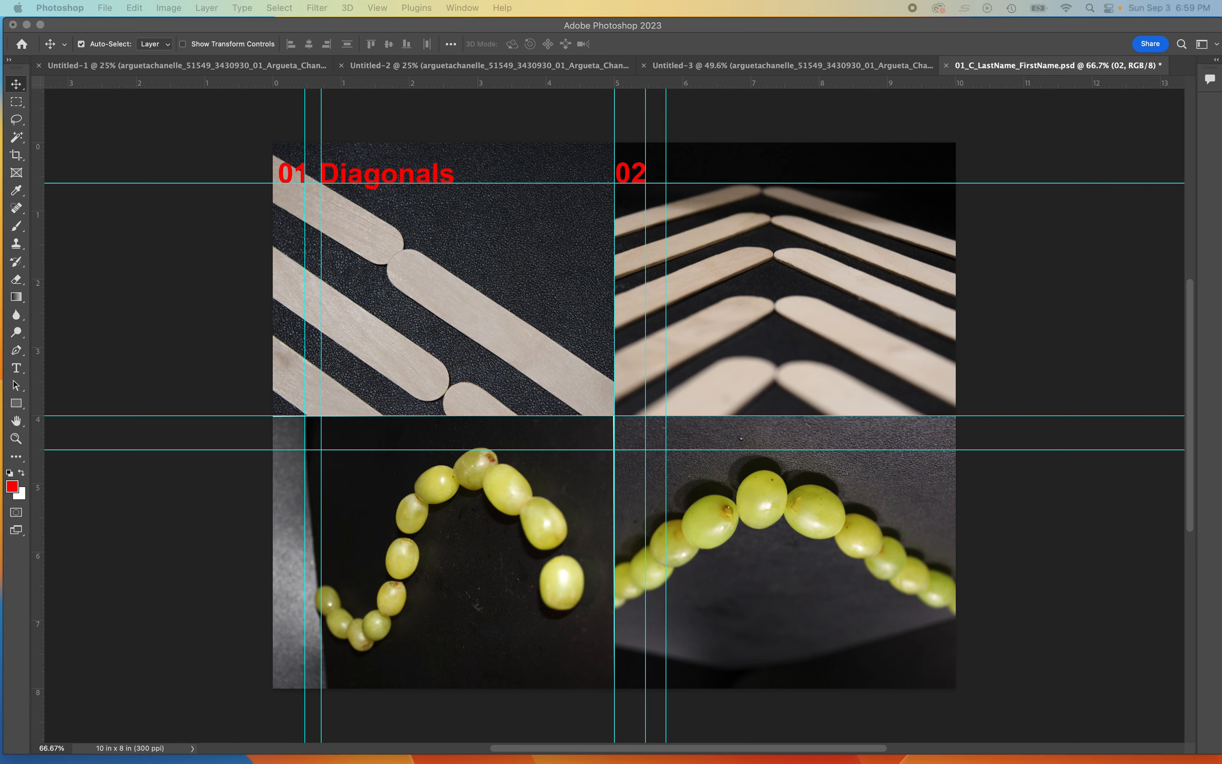
Switch to the assignment page in Chrome, check the second entry in the numbered compositional elements list, and return to Photoshop
left_click_drag(734, 1, 710, 39)
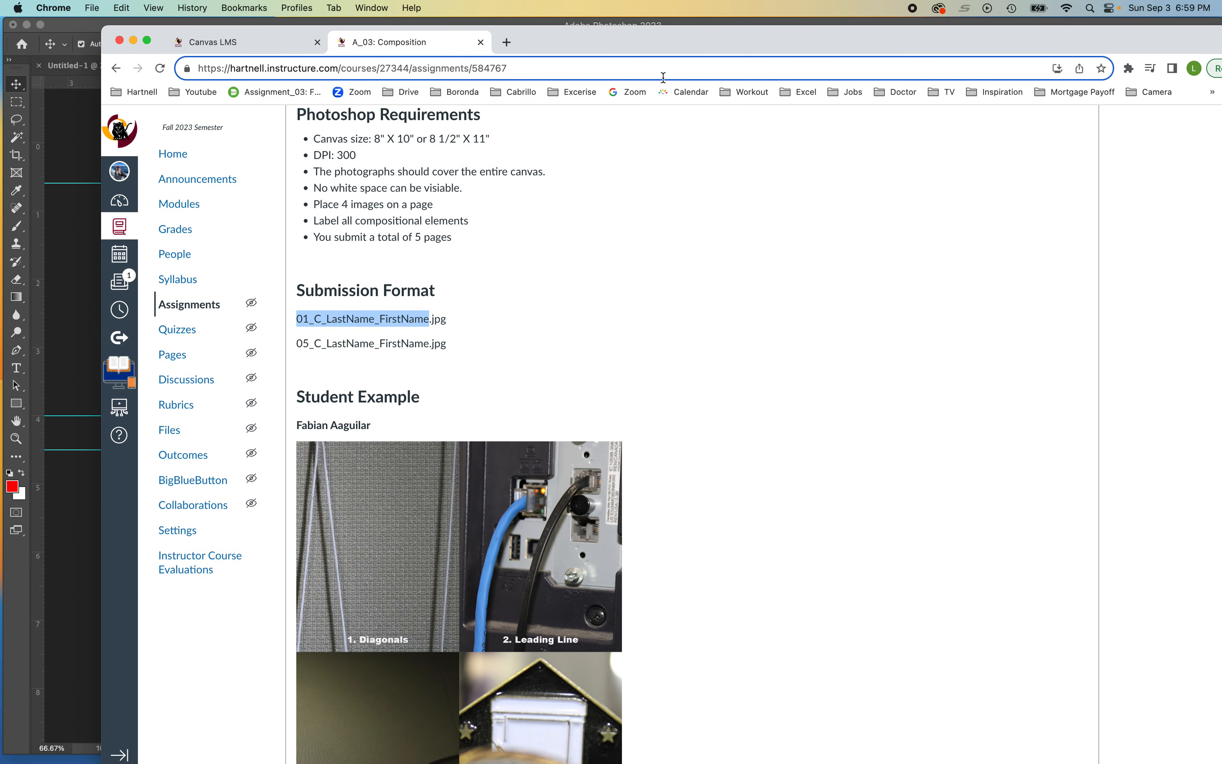
scroll(328, 499, "up", 5)
scroll(328, 500, "up", 8)
scroll(393, 473, "down", 5)
scroll(392, 473, "up", 1)
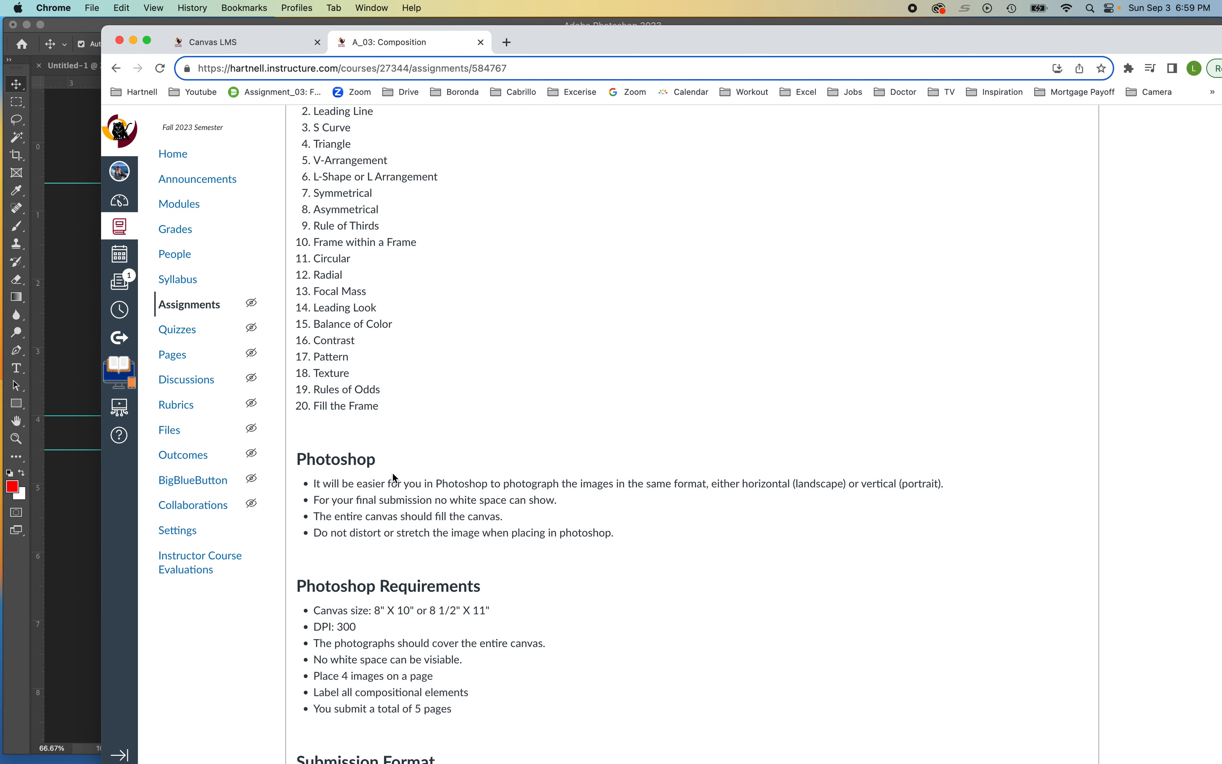
scroll(393, 477, "up", 1)
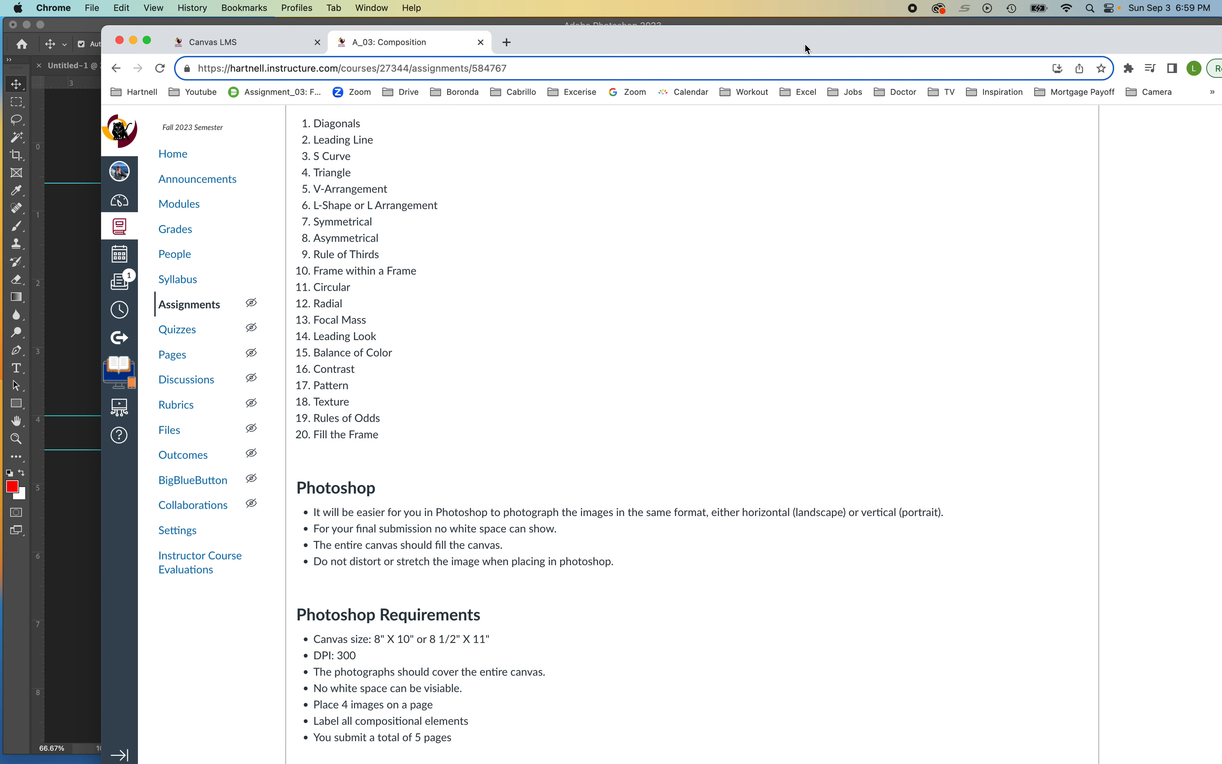
left_click_drag(804, 43, 802, 0)
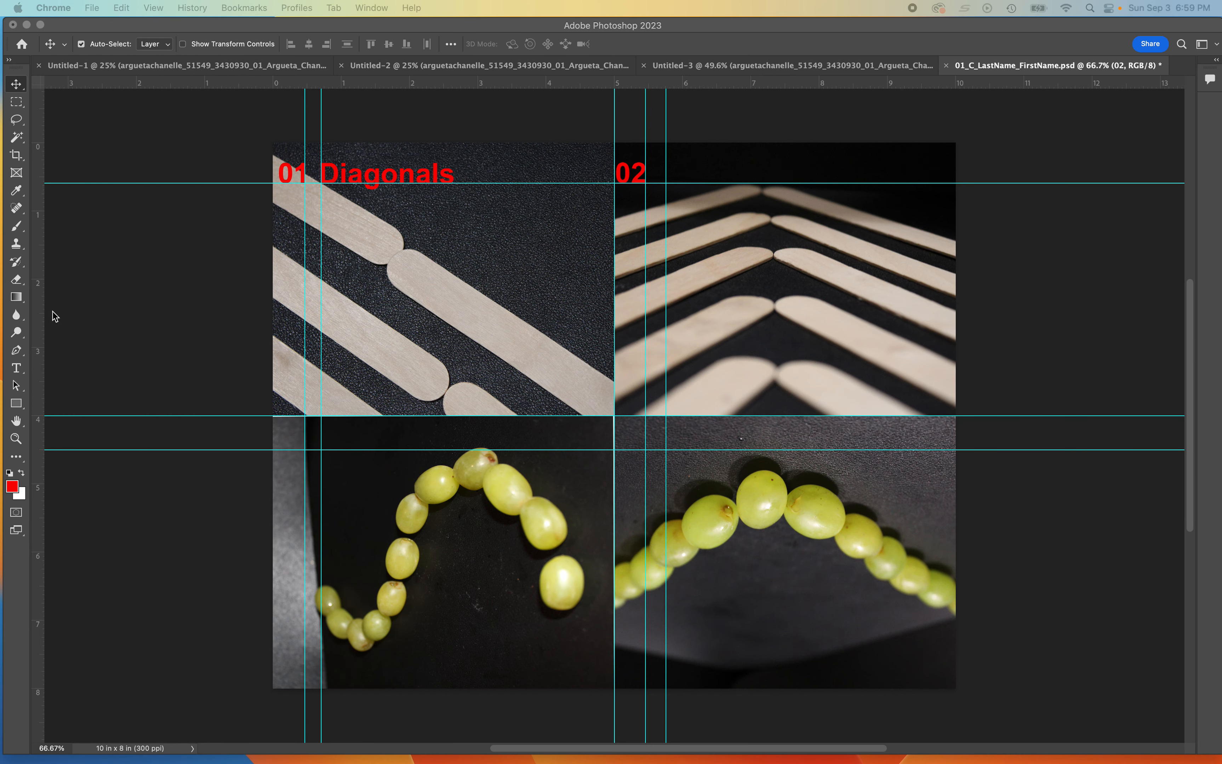
Add the text "Leading Lines" beside "02", aligning its left edge to the 5.7 in guide and its height with "02"
left_click(19, 369)
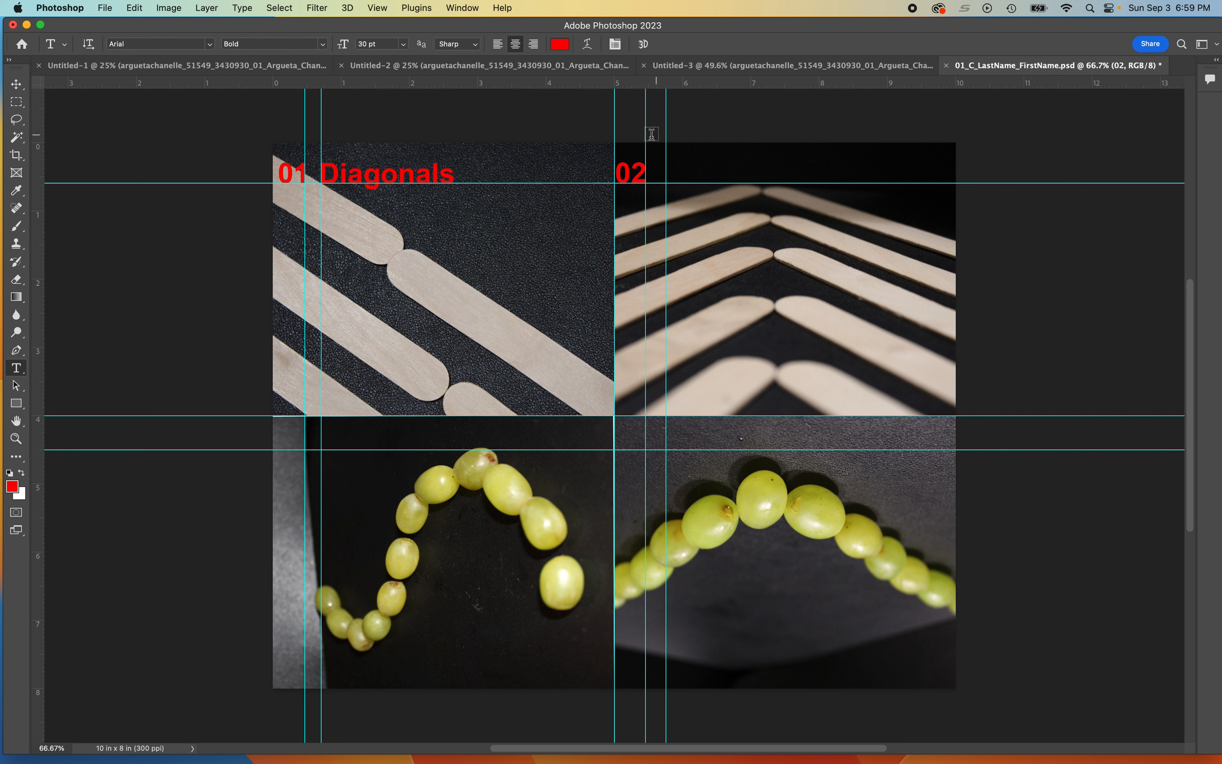
left_click(677, 175)
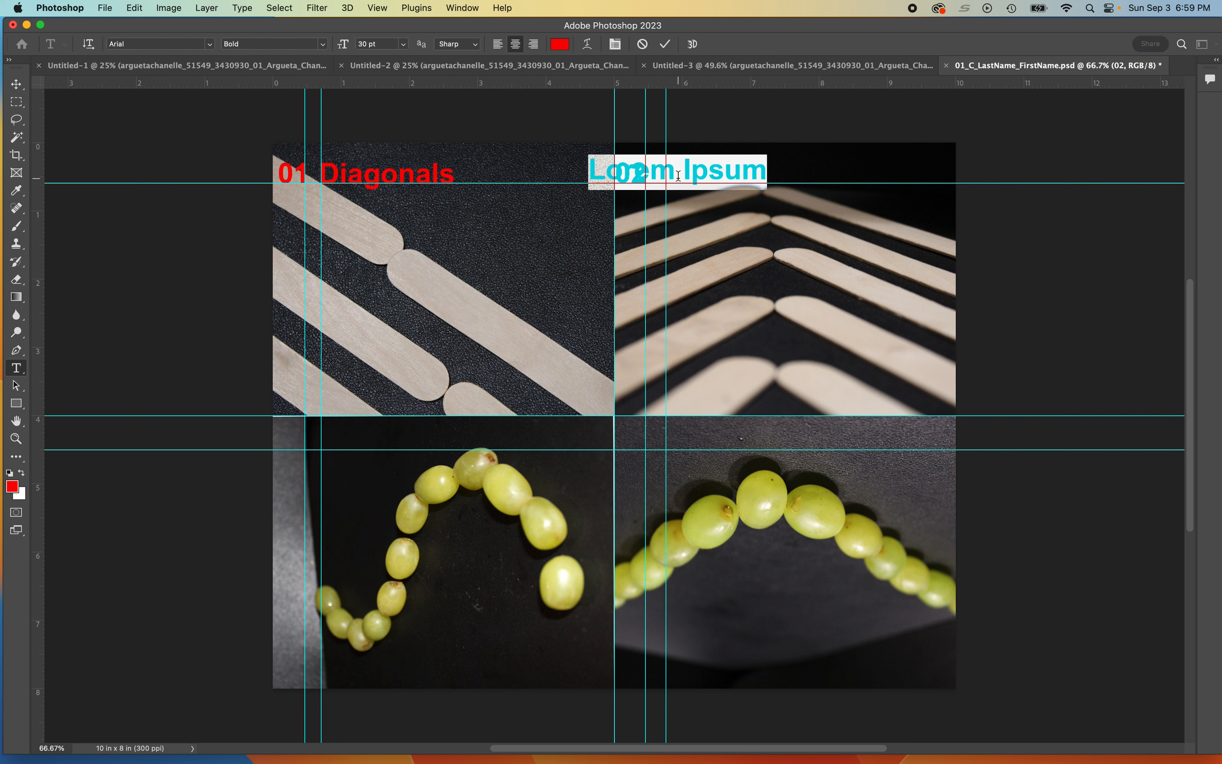
type("Leading Li")
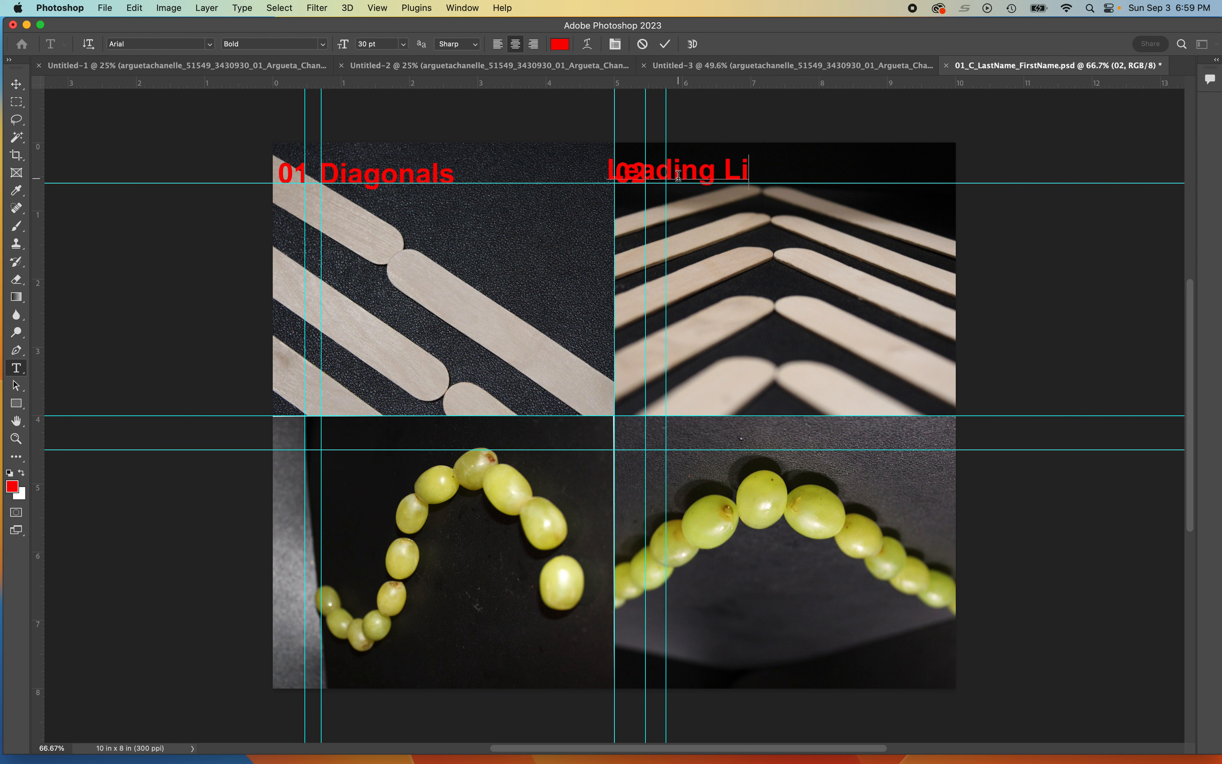
type("nes")
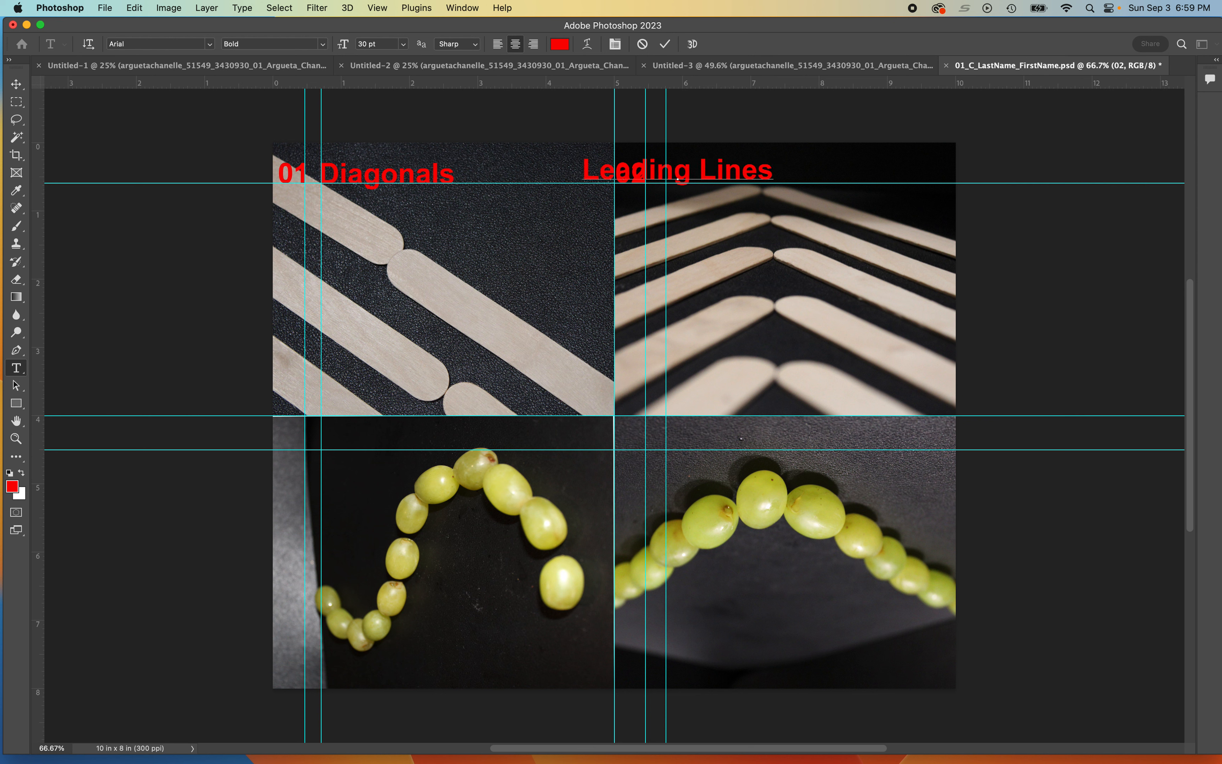
left_click(17, 84)
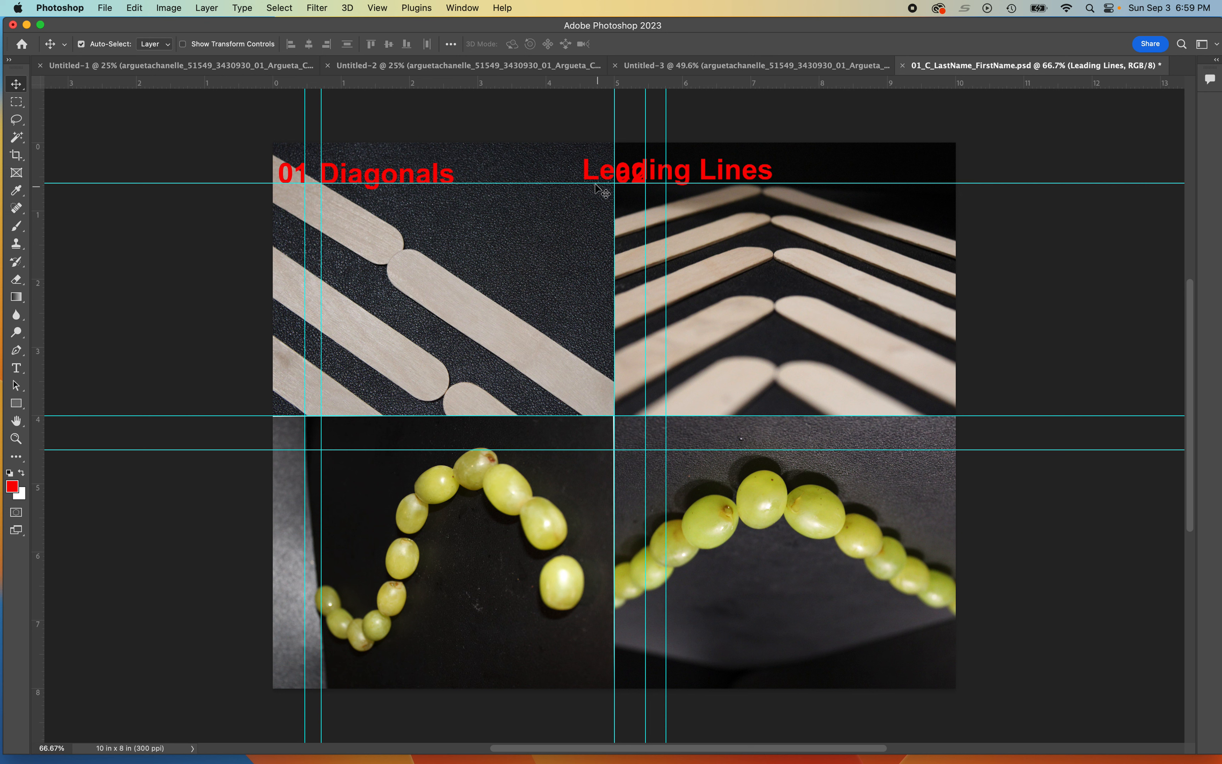
left_click_drag(592, 177, 674, 176)
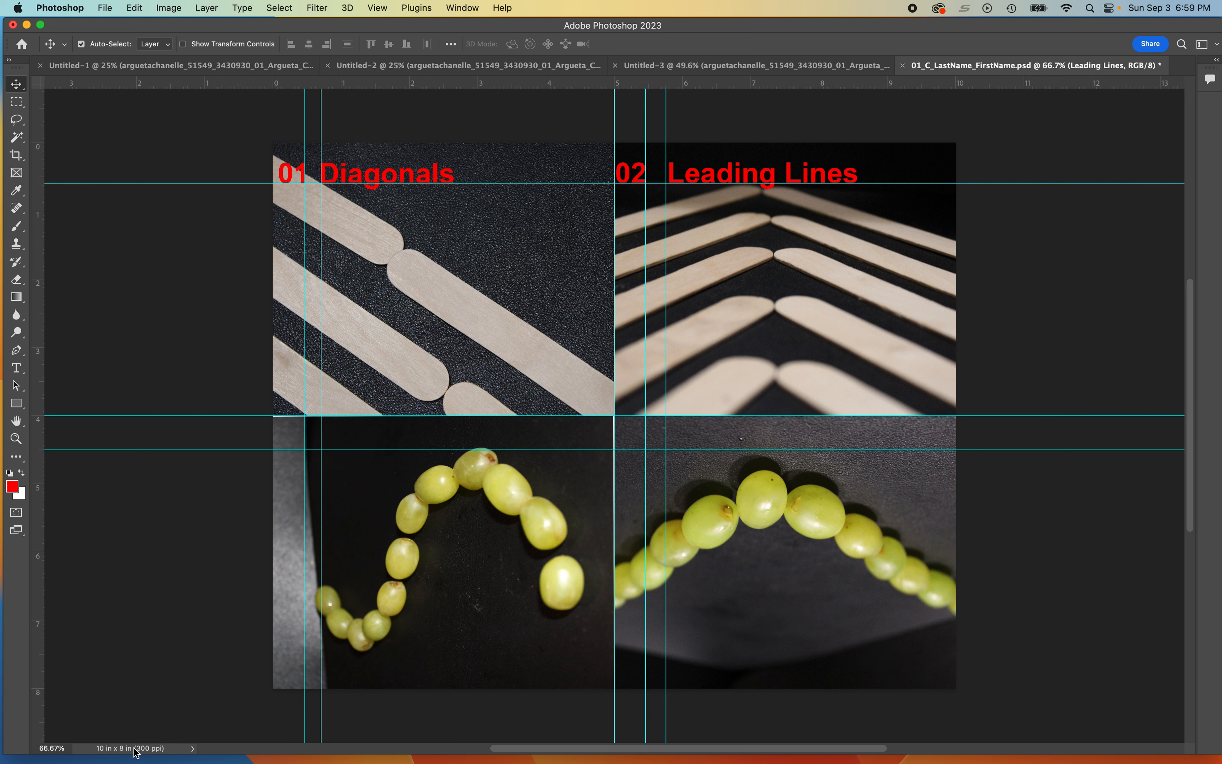
Add the label "03" in the upper-left corner of the S-shaped grapes photo, resting on the horizontal guide at about 4.5 in
left_click(16, 368)
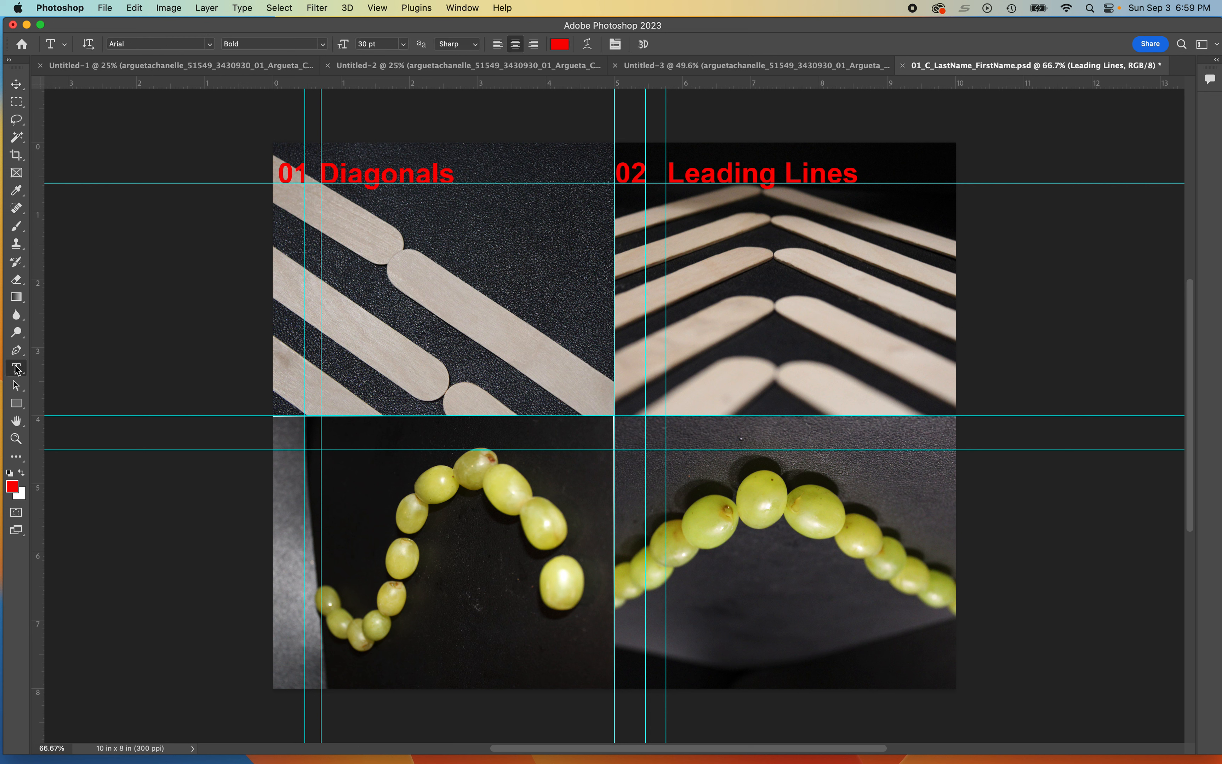
left_click(284, 439)
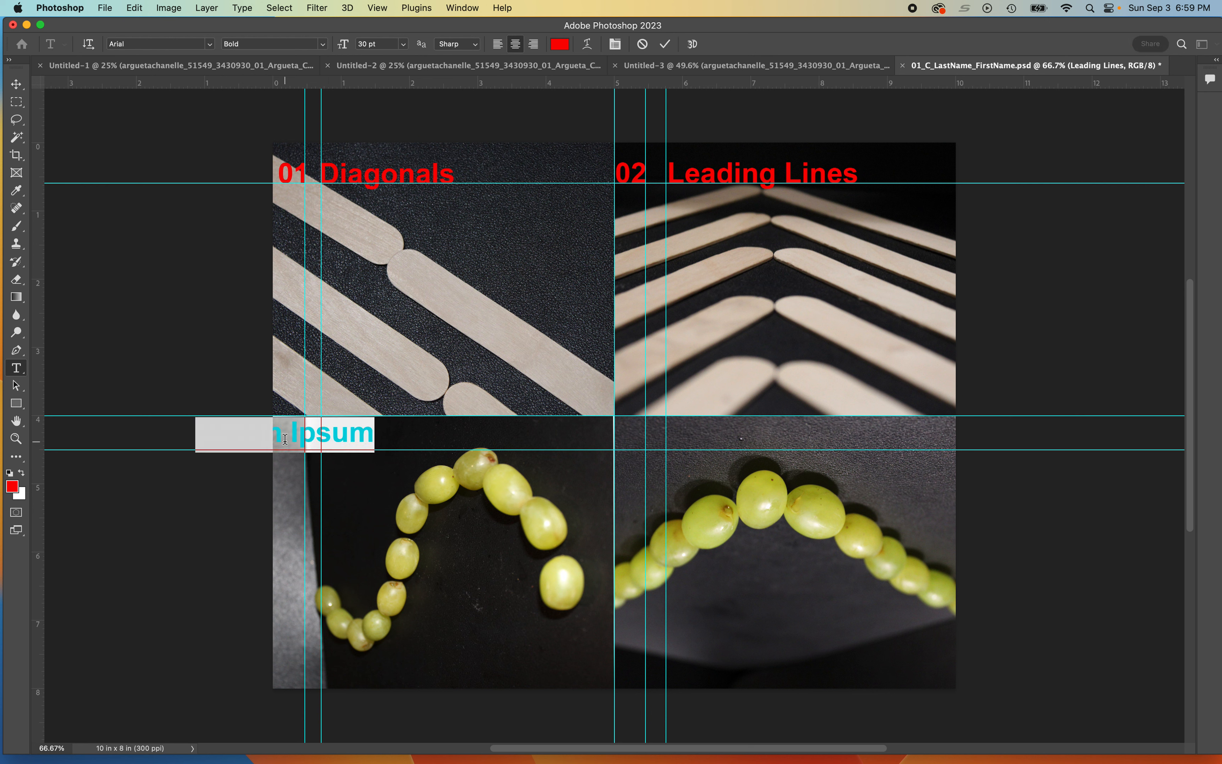
type("03")
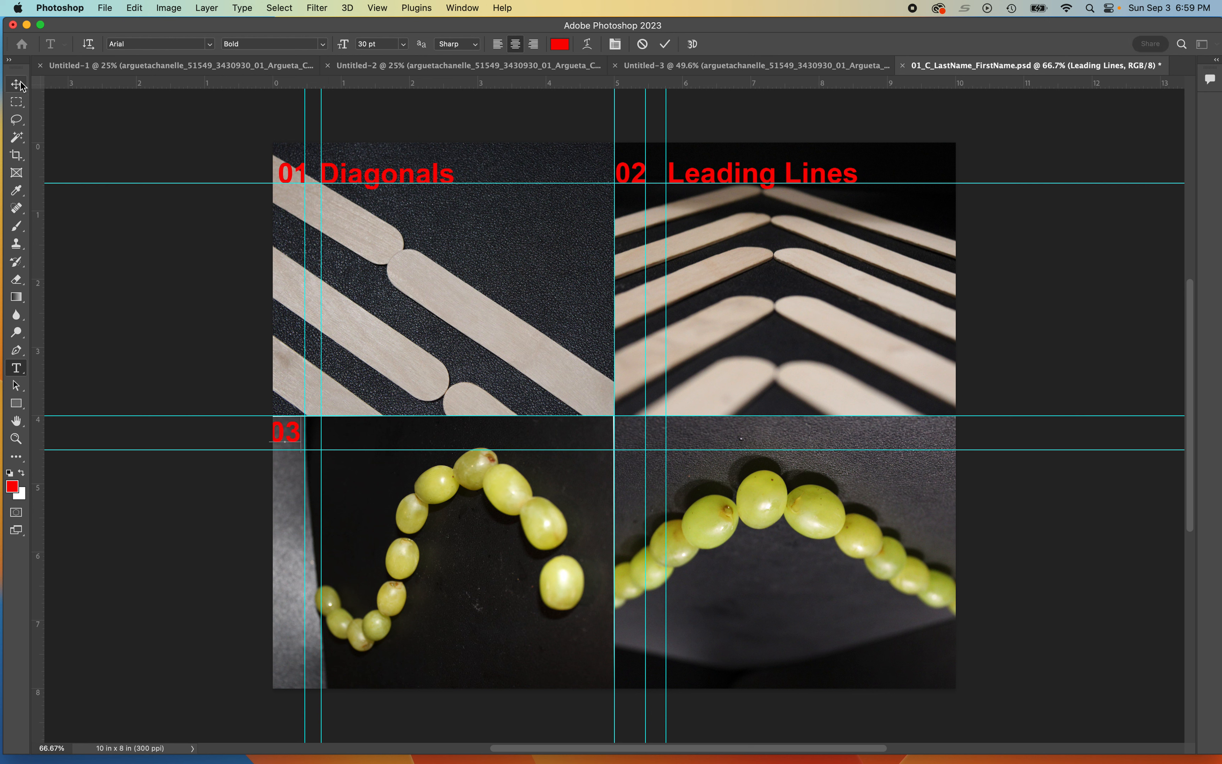
left_click(16, 84)
left_click_drag(296, 428, 298, 436)
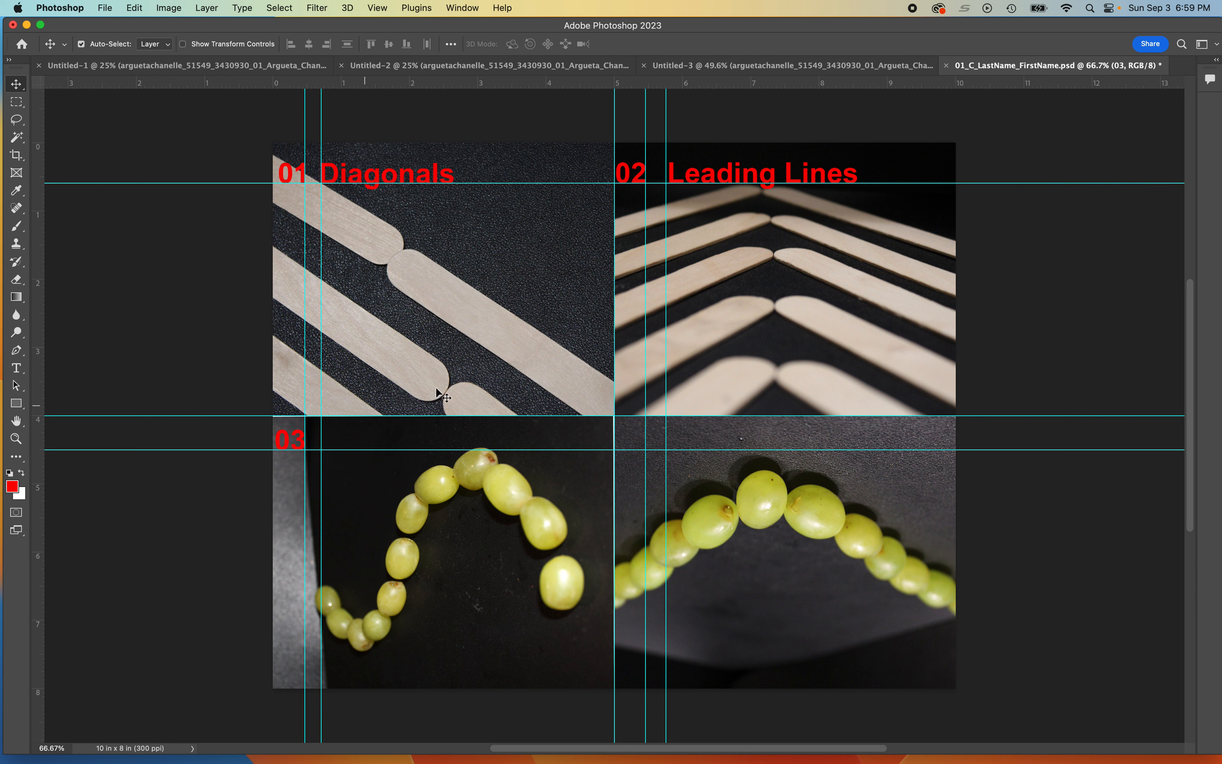
Add the text "S Curve" beside "03", level with it and with its left edge at the guide under "Diagonals"
left_click(23, 371)
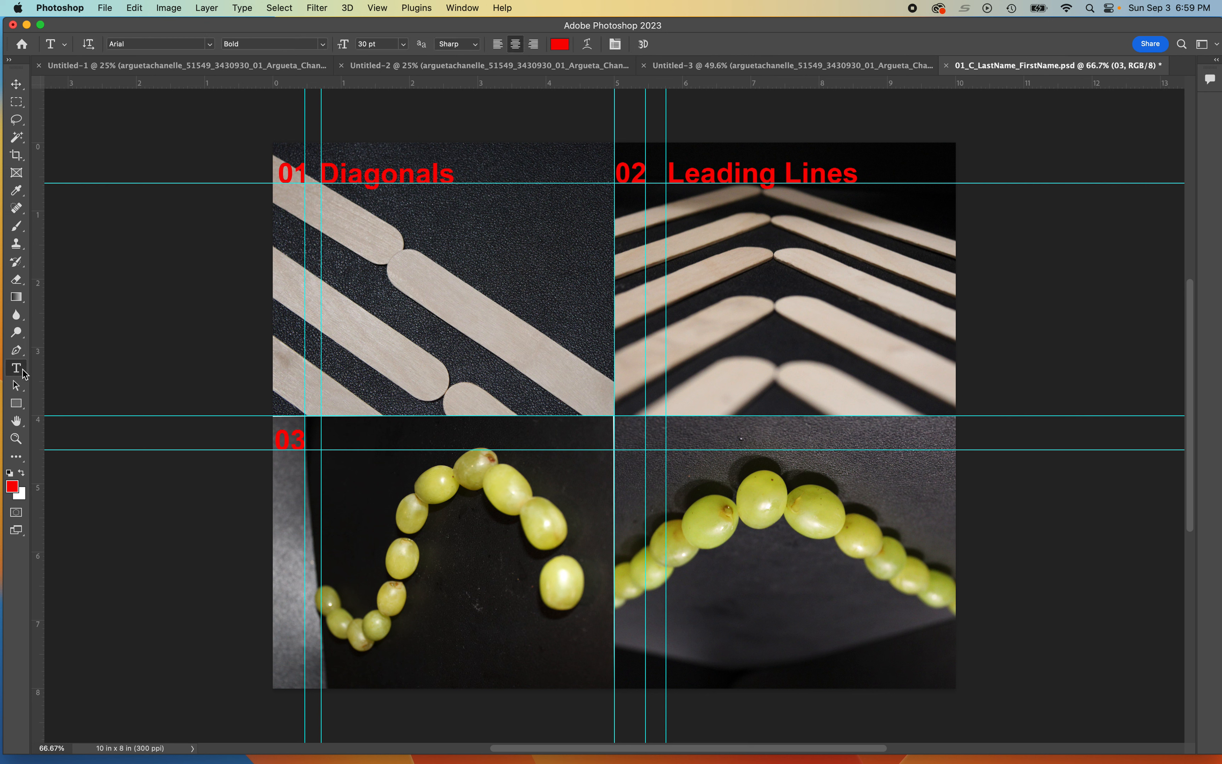
left_click(331, 443)
type("S Ipsum")
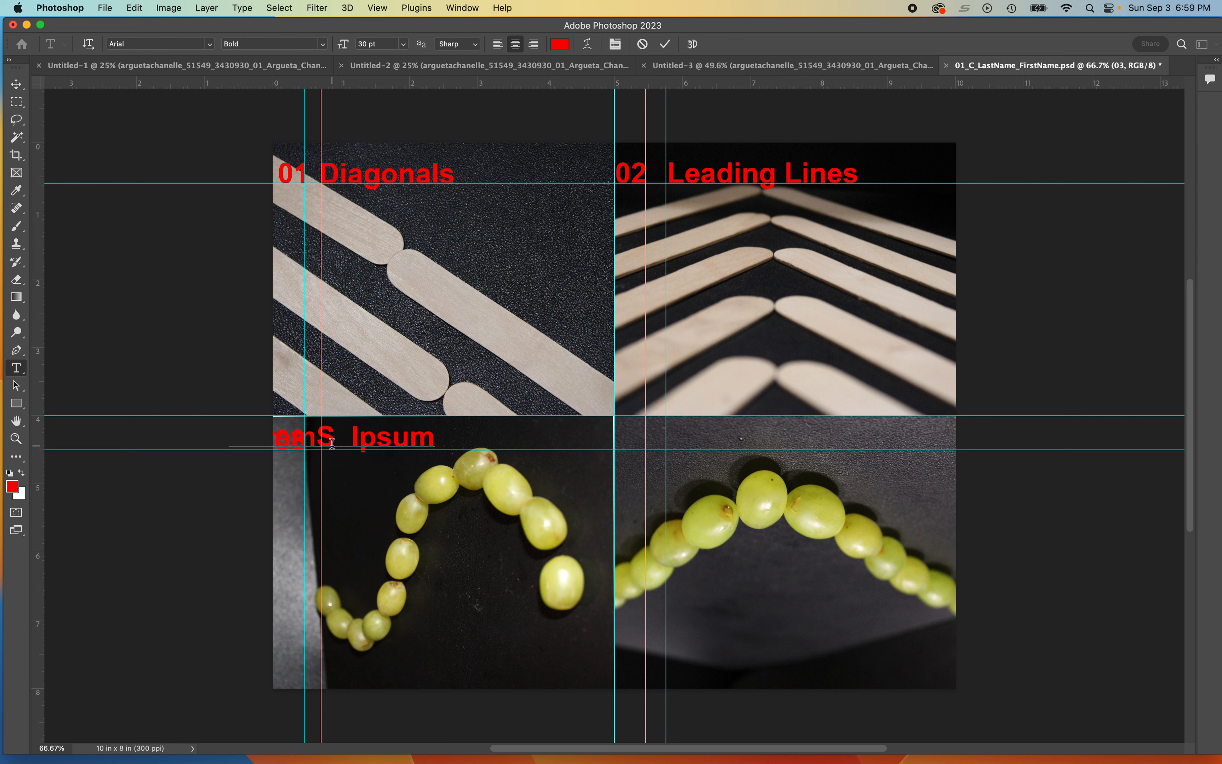
key("super+a")
key("BackSpace")
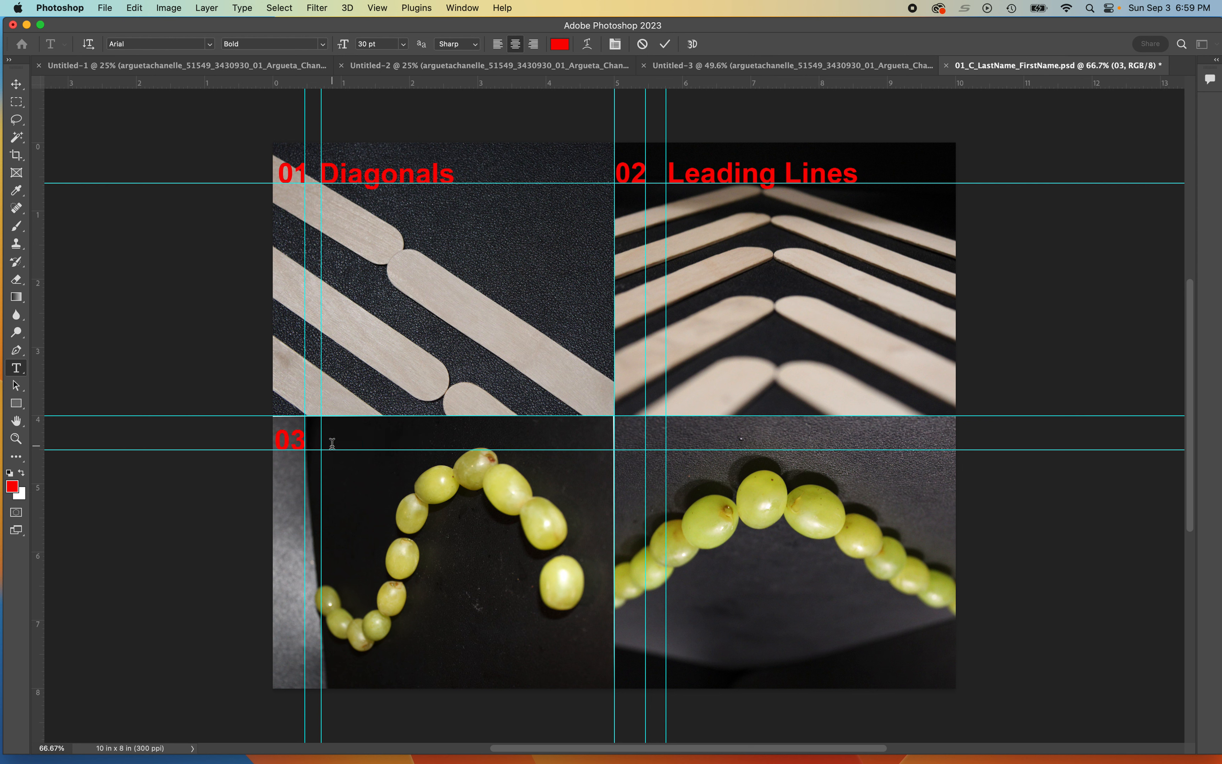
type("Curve")
left_click(16, 88)
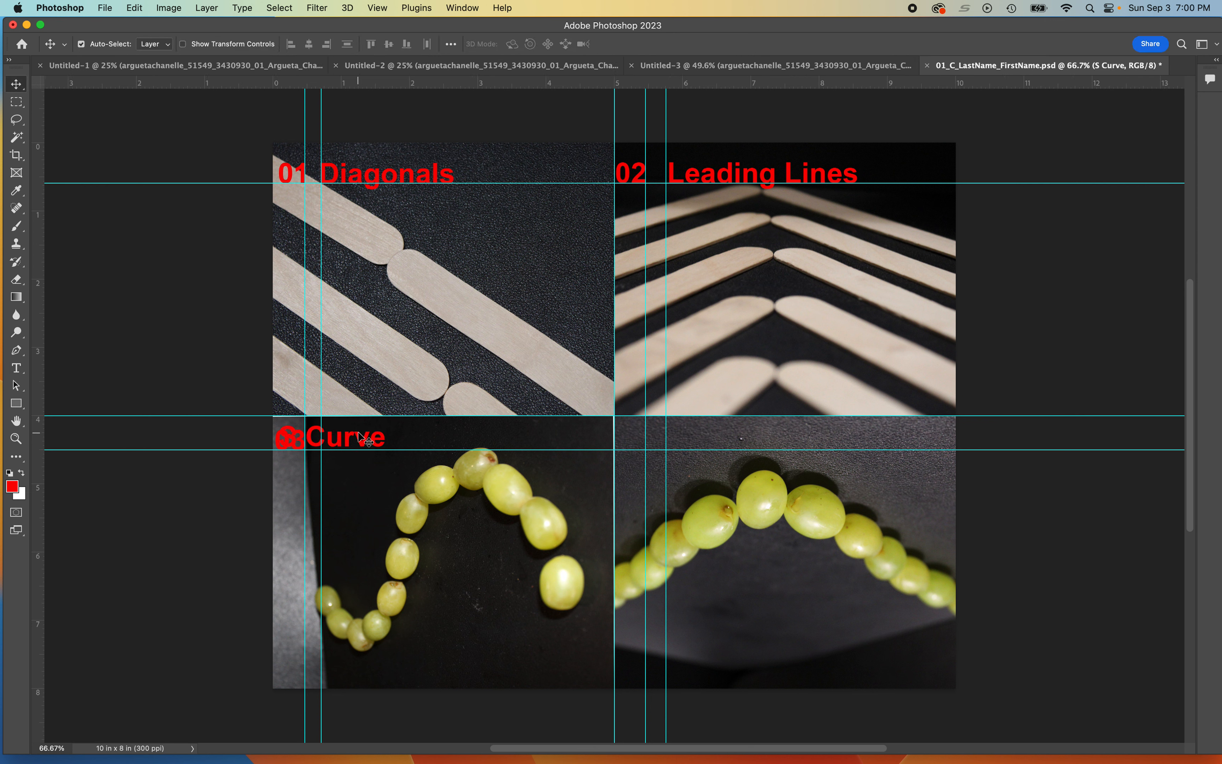
left_click_drag(361, 436, 404, 441)
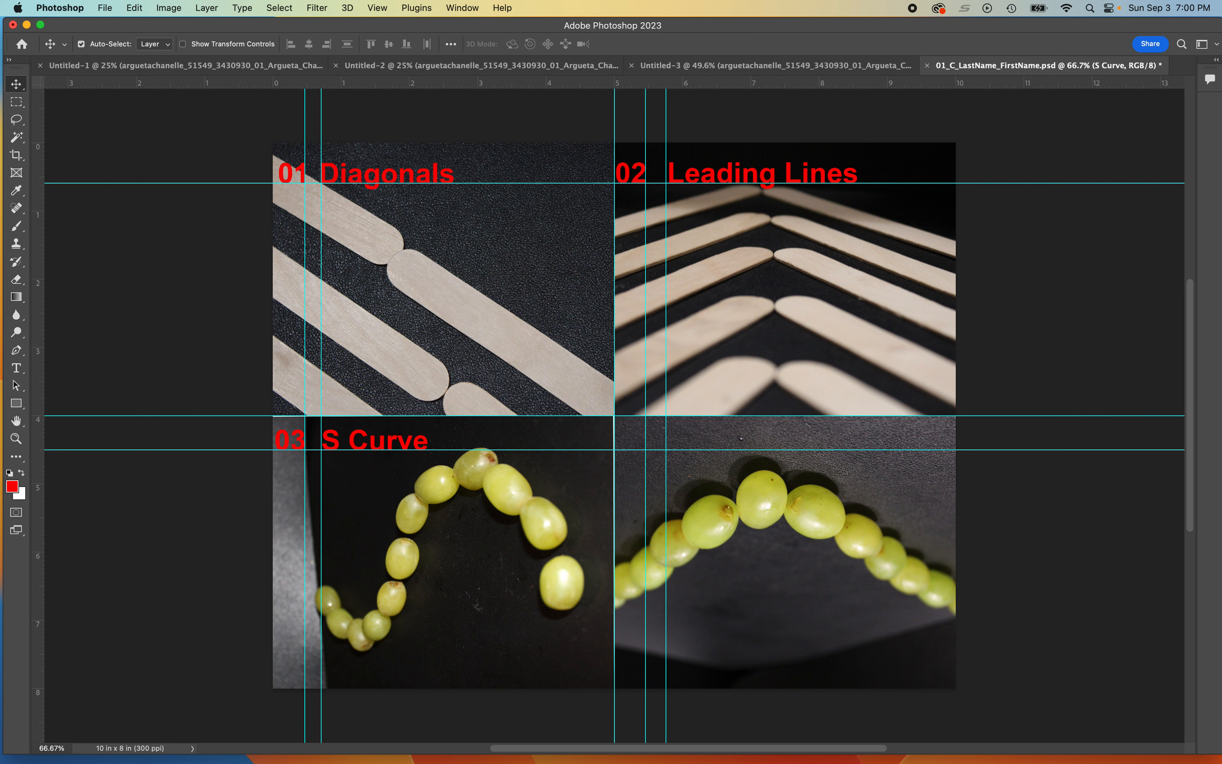
Add the label "04" in the upper-left corner of the second grapes photo, level with "03"
left_click(16, 368)
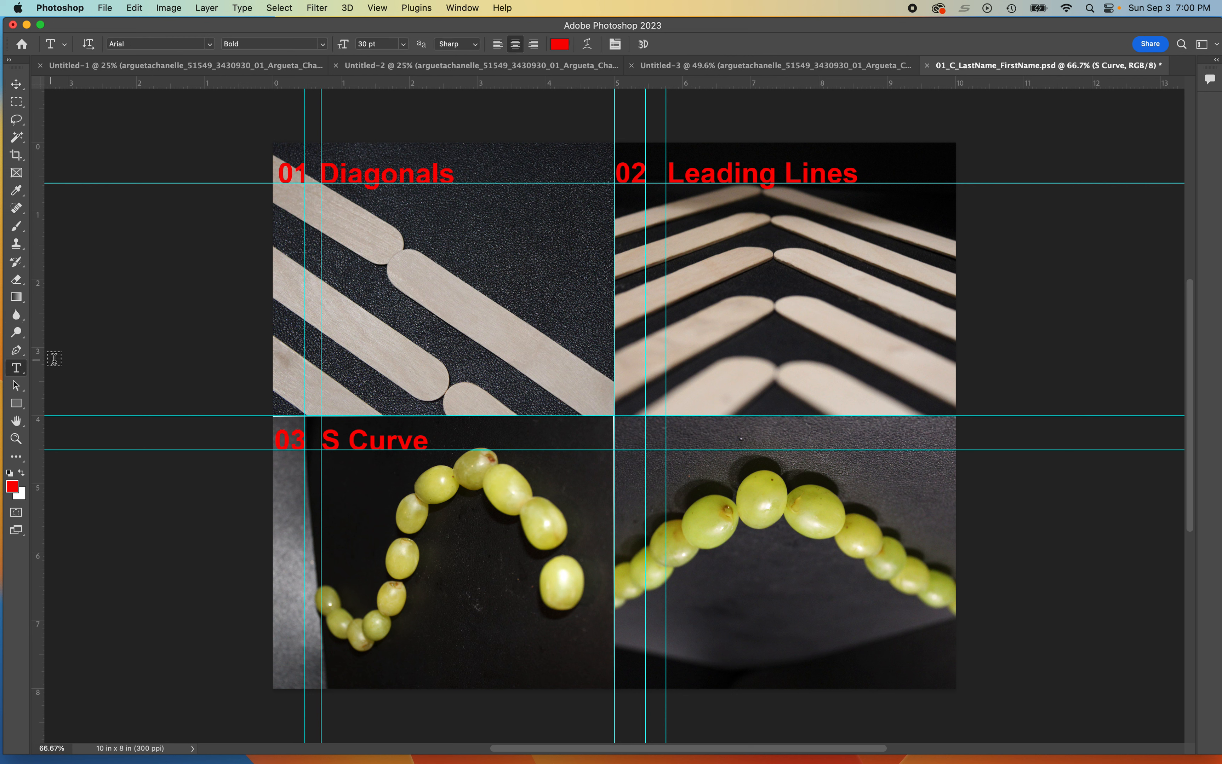
left_click(631, 442)
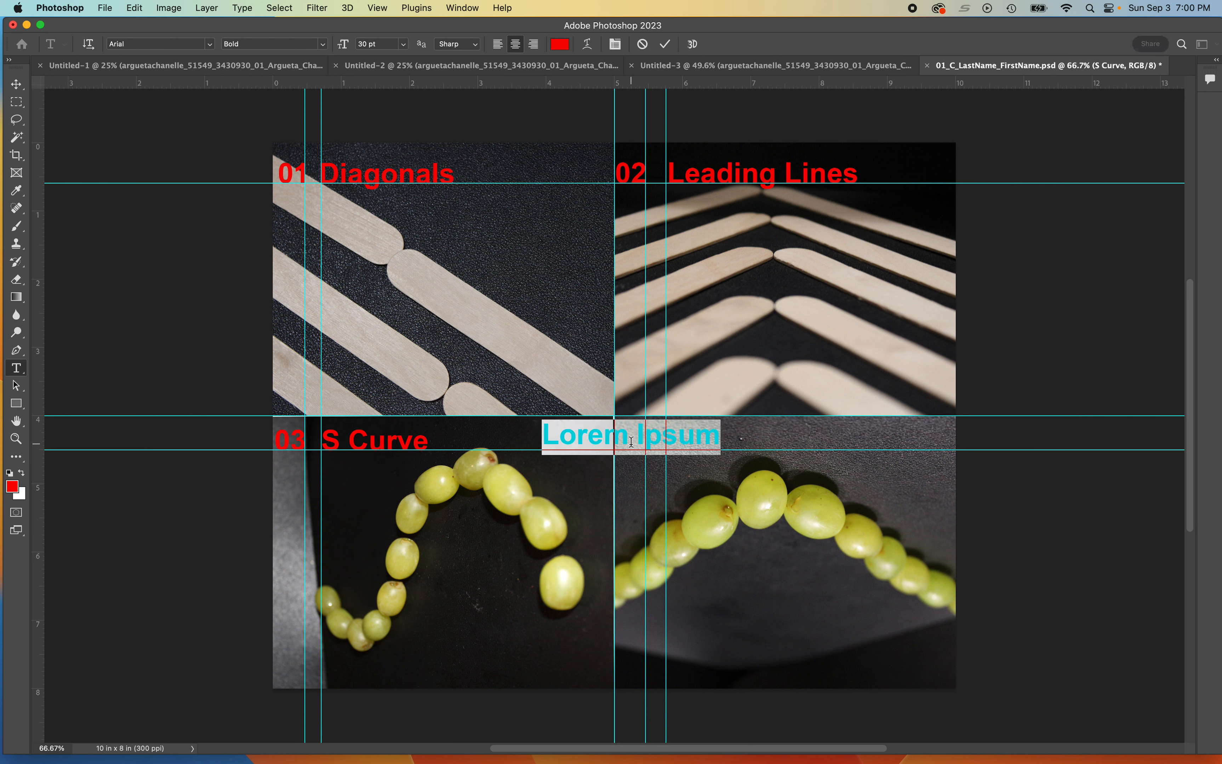
type("04")
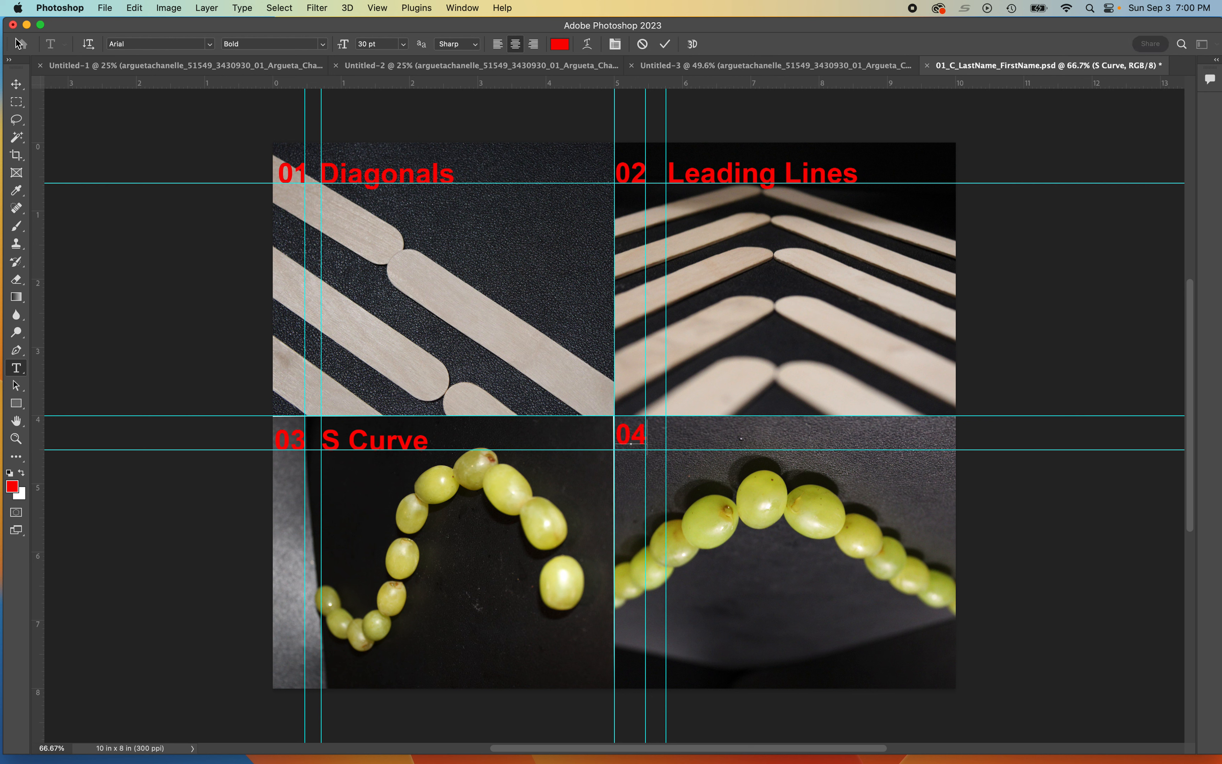
left_click(16, 84)
left_click_drag(633, 435, 634, 441)
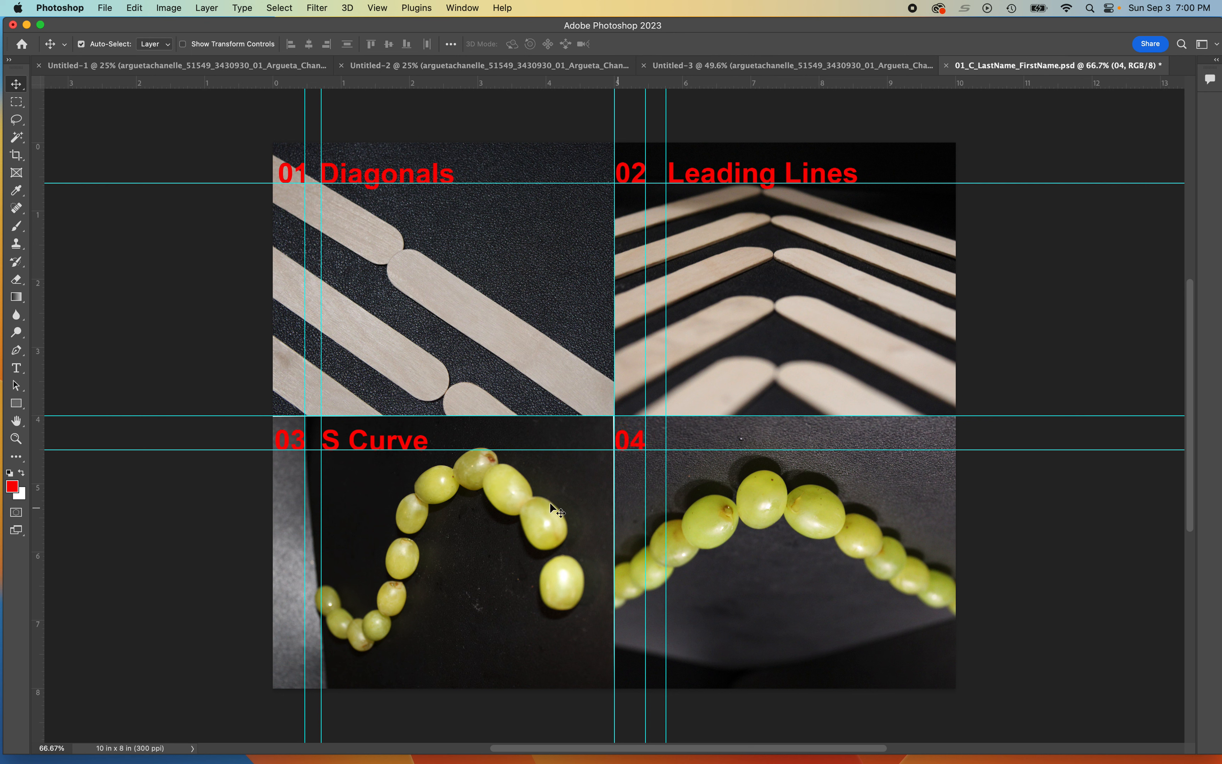
Add the text "Triangle" beside "04", level with it and left-aligned to the 5.7 in guide
left_click(16, 368)
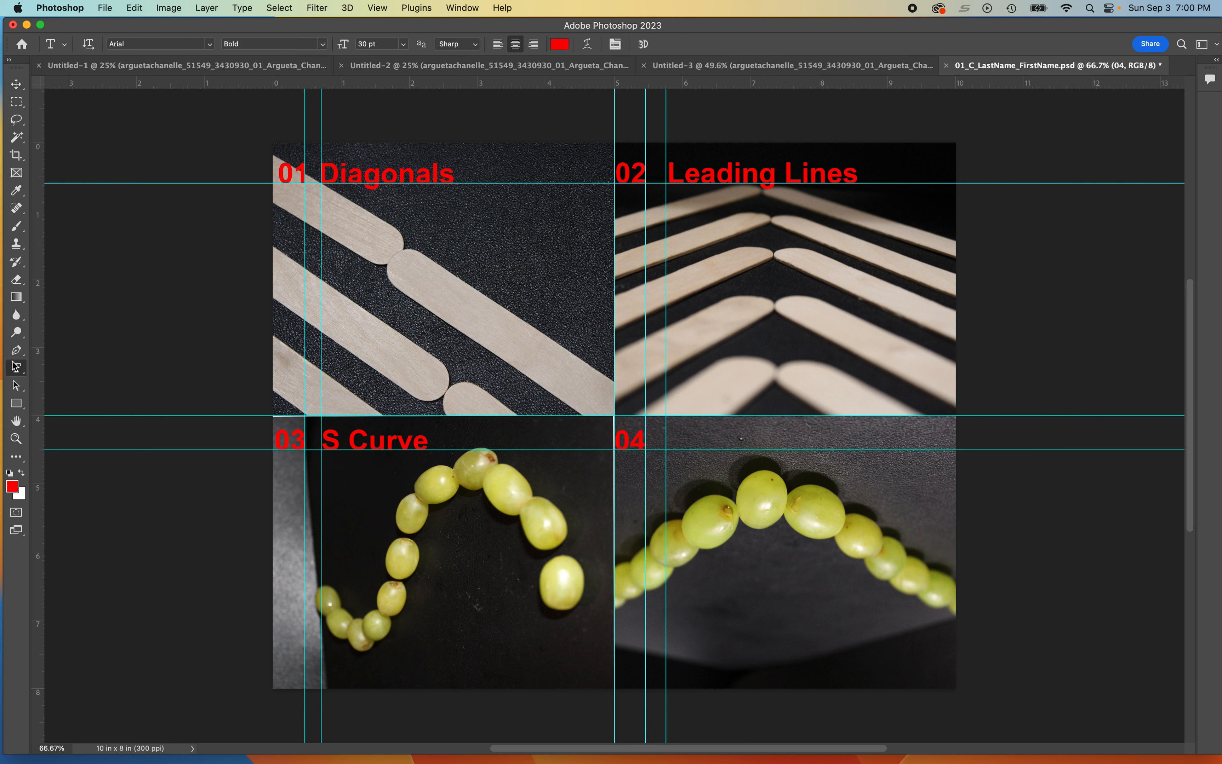
left_click(736, 441)
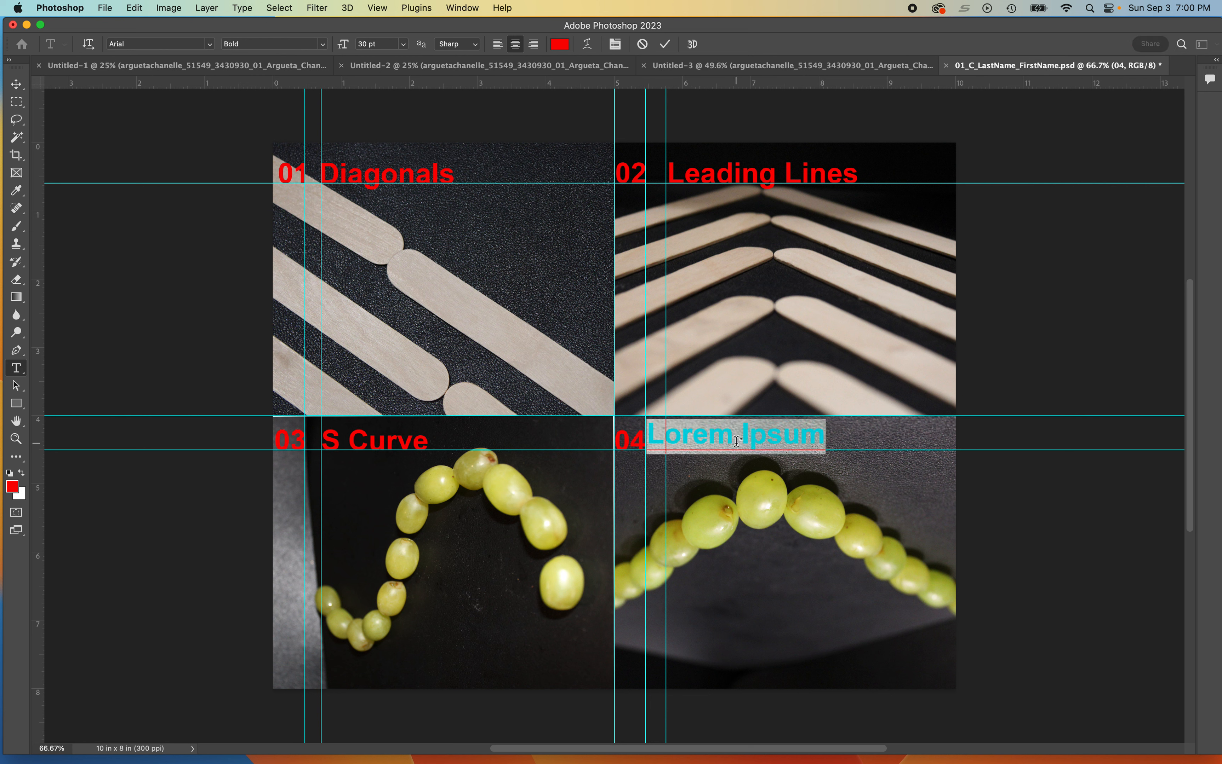
type("Triangle")
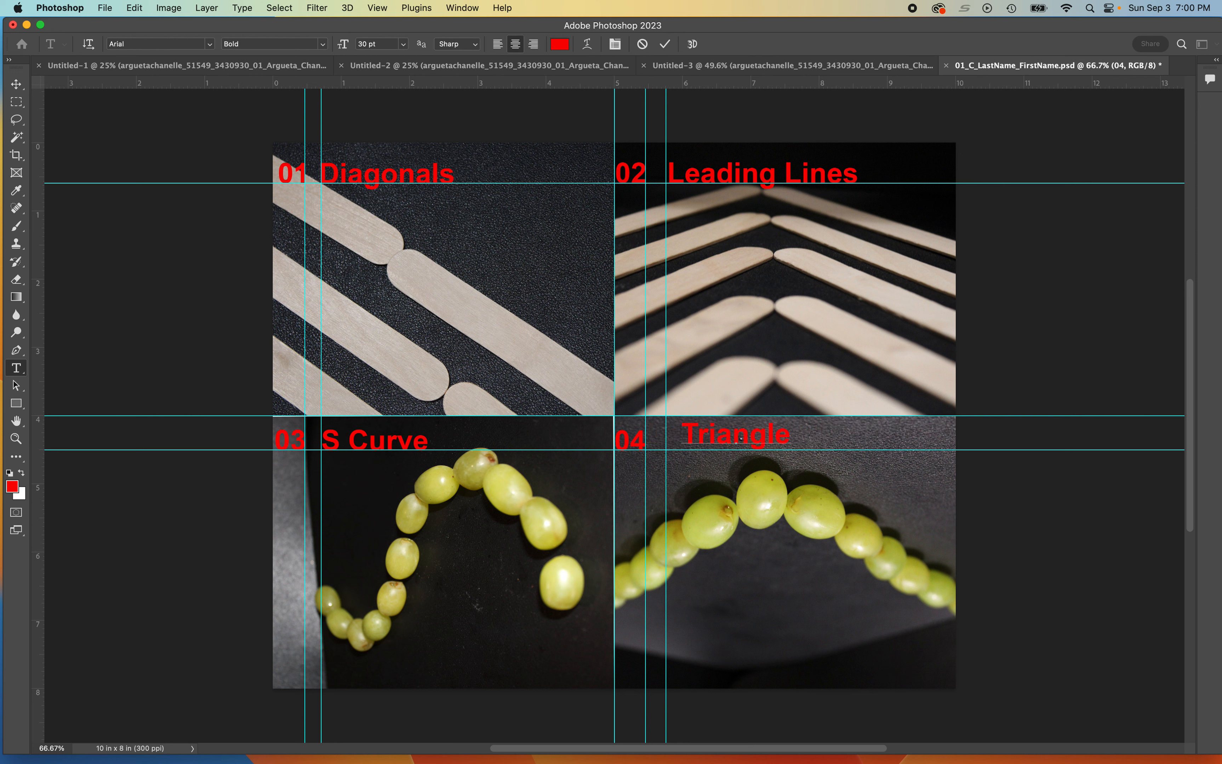
left_click(17, 84)
left_click_drag(705, 448, 688, 450)
Save the labelled composition in its existing PSD file
left_click(696, 472)
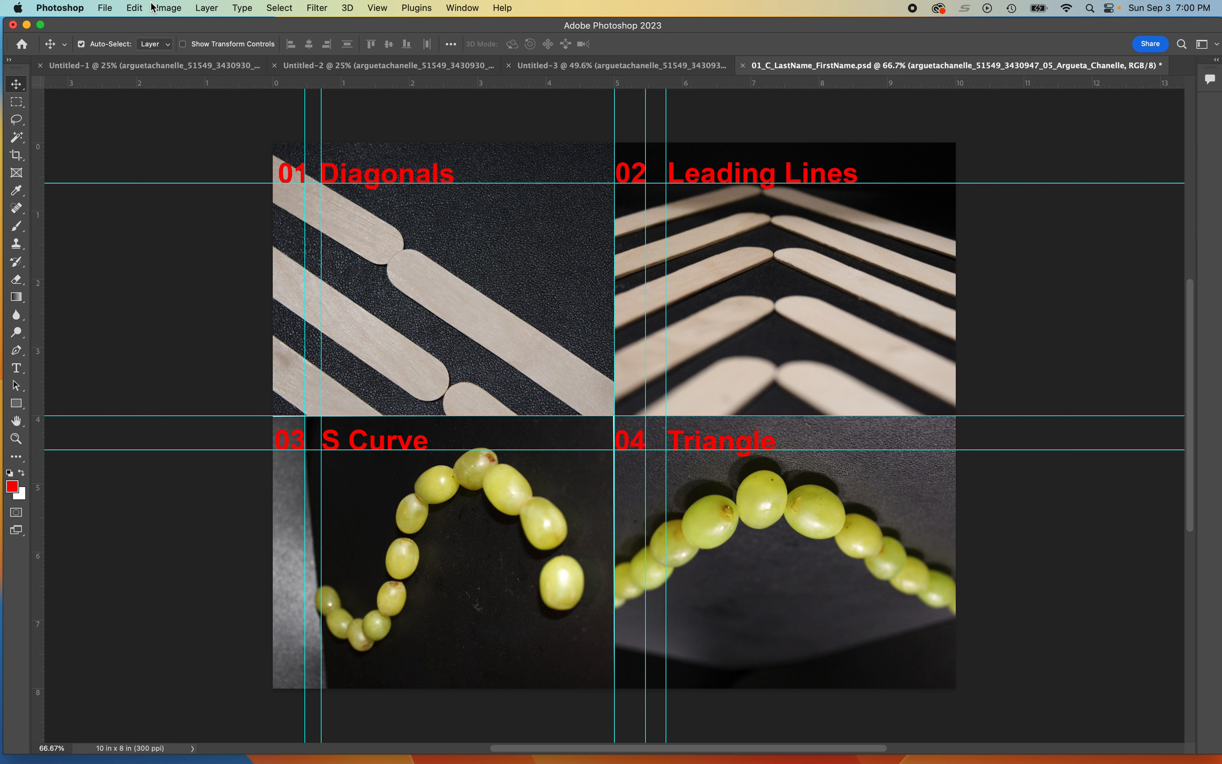
left_click(105, 8)
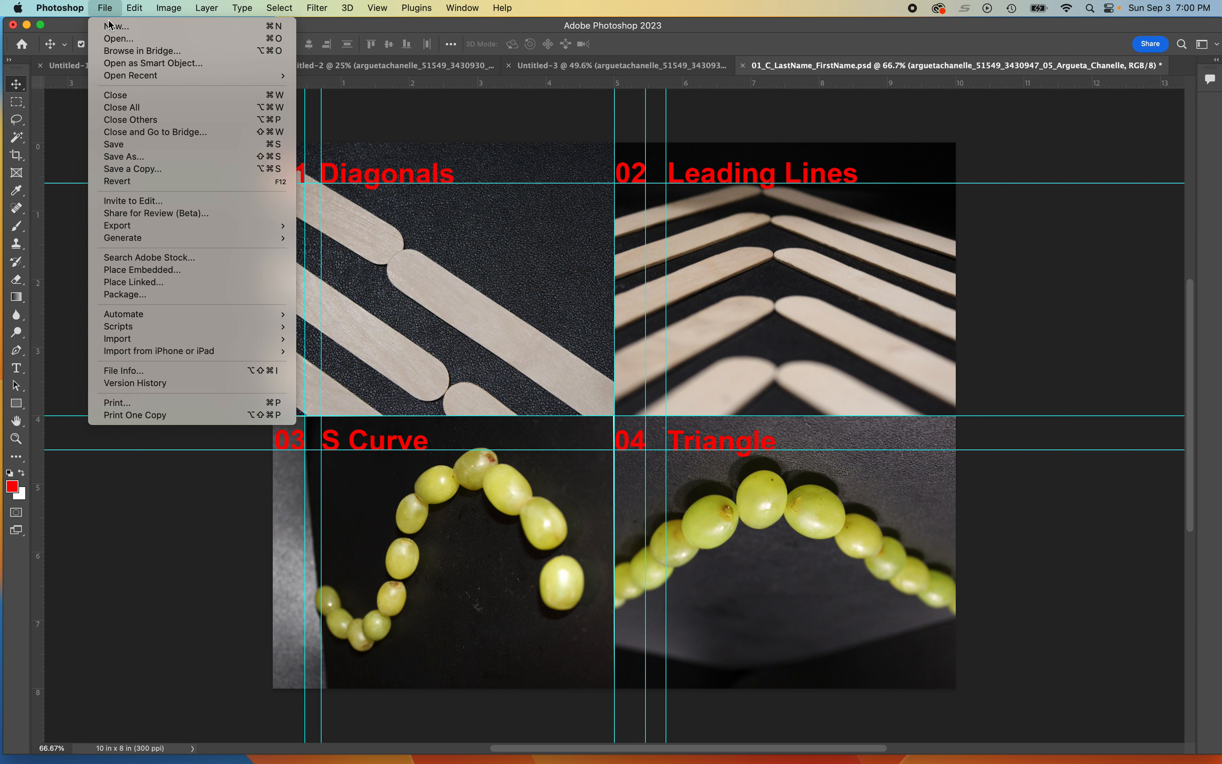
left_click(135, 145)
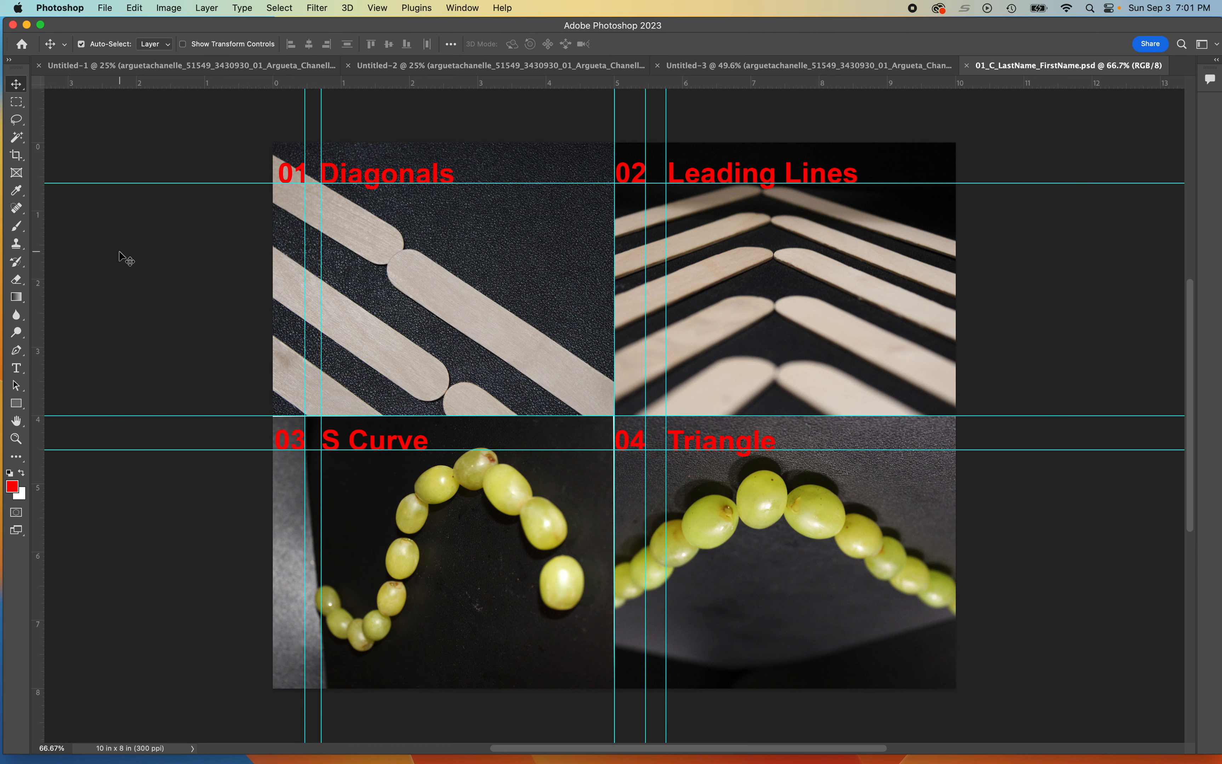
Start a Save As and create a folder named "JPG" in the student's folder, alongside the PSD folder
left_click(114, 10)
left_click(152, 157)
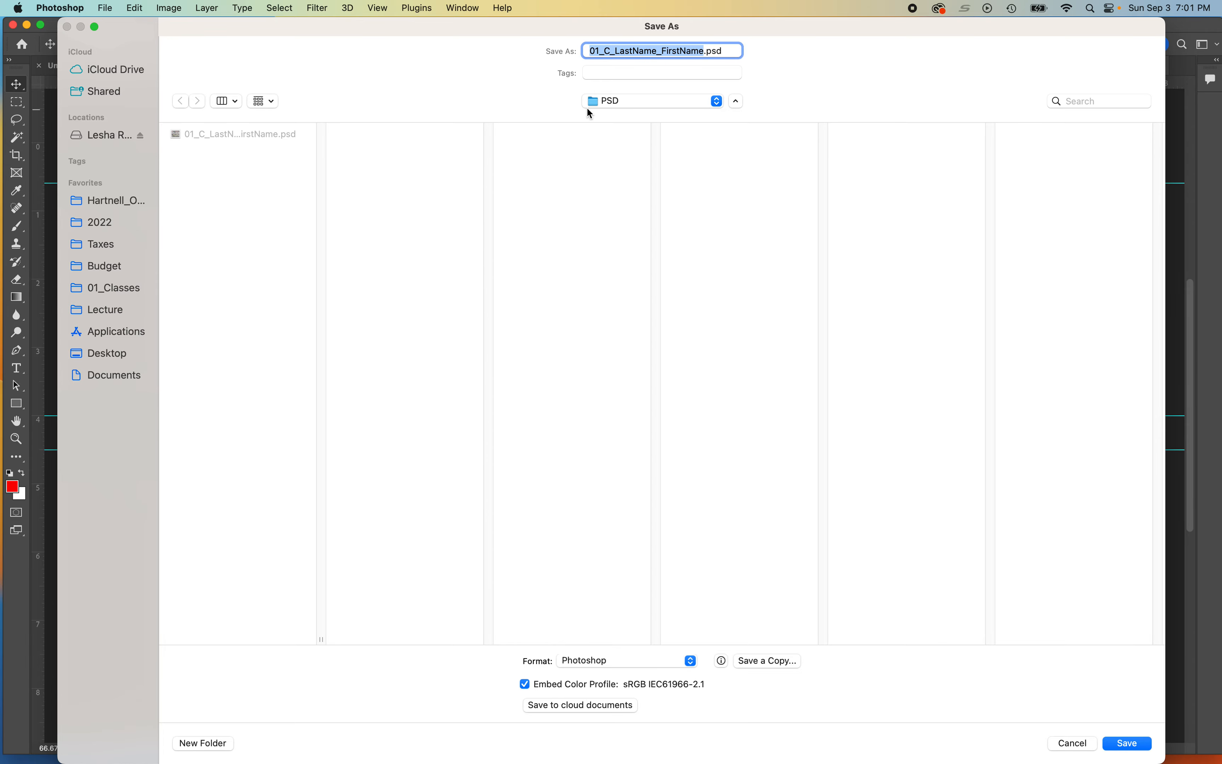
left_click(590, 104)
left_click(598, 115)
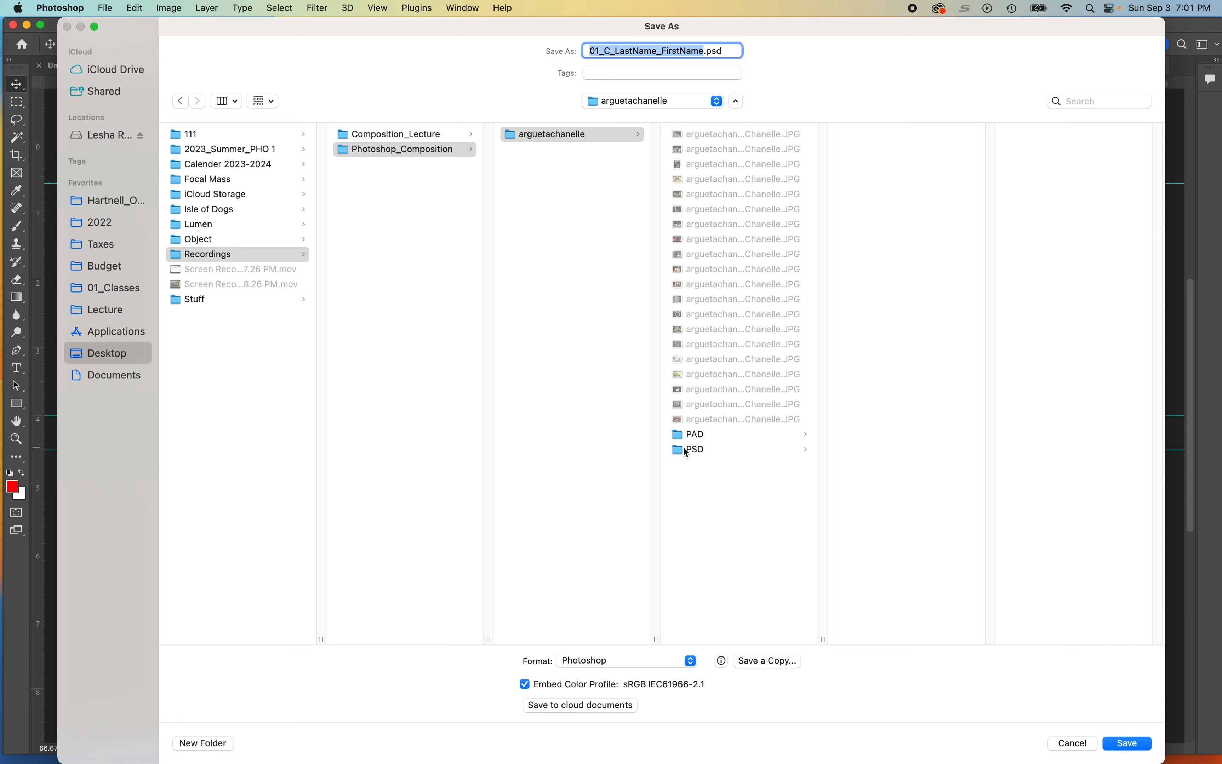
left_click(512, 136)
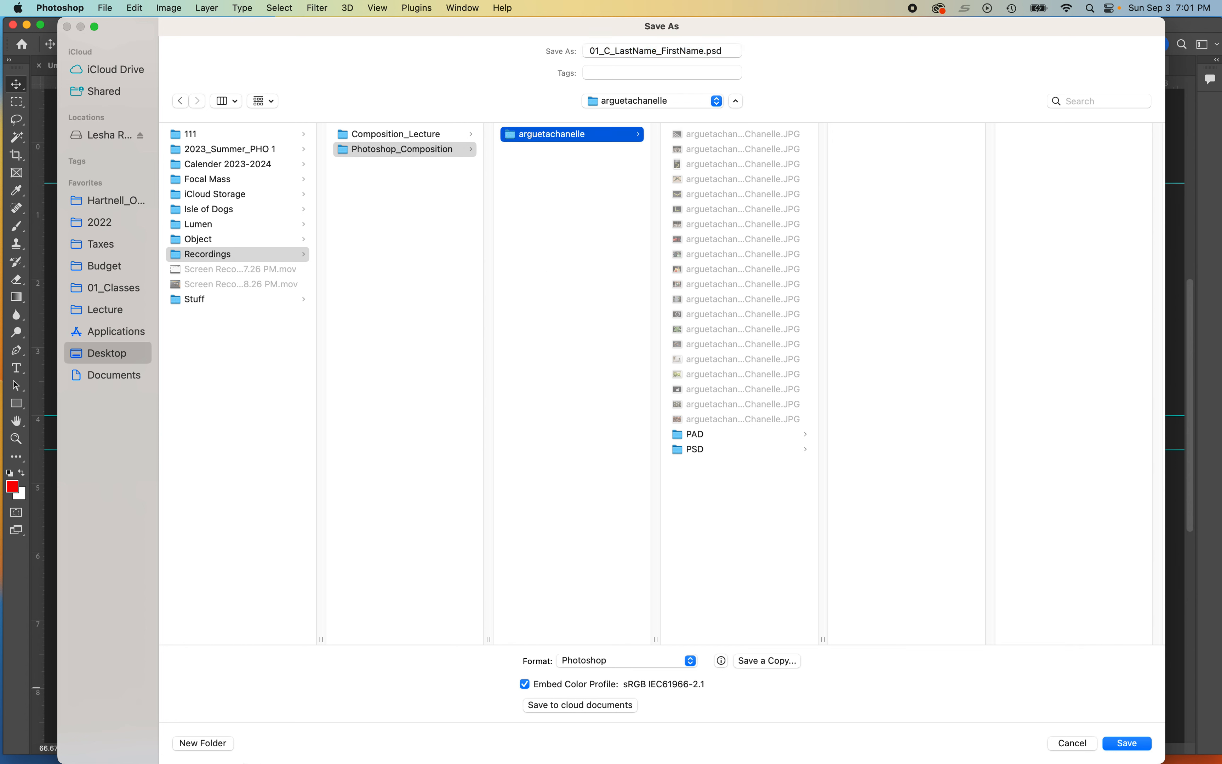
left_click(201, 742)
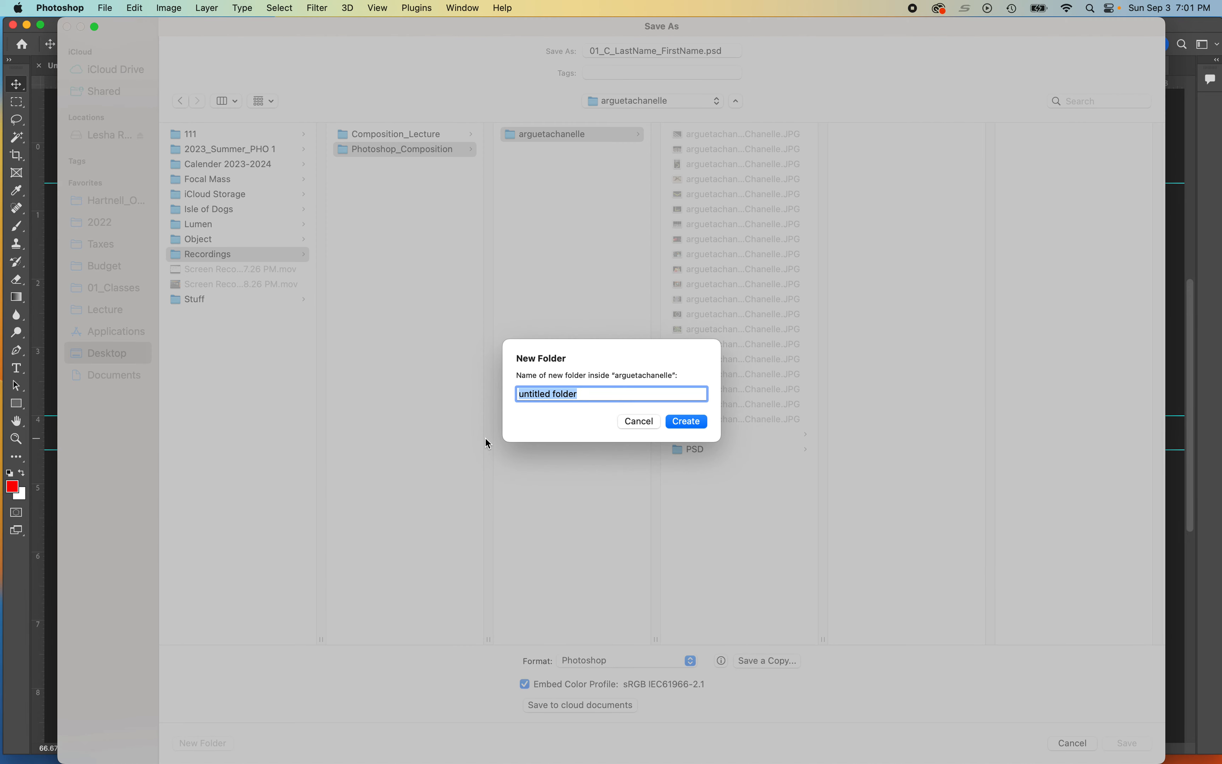
type("JPG")
left_click(680, 421)
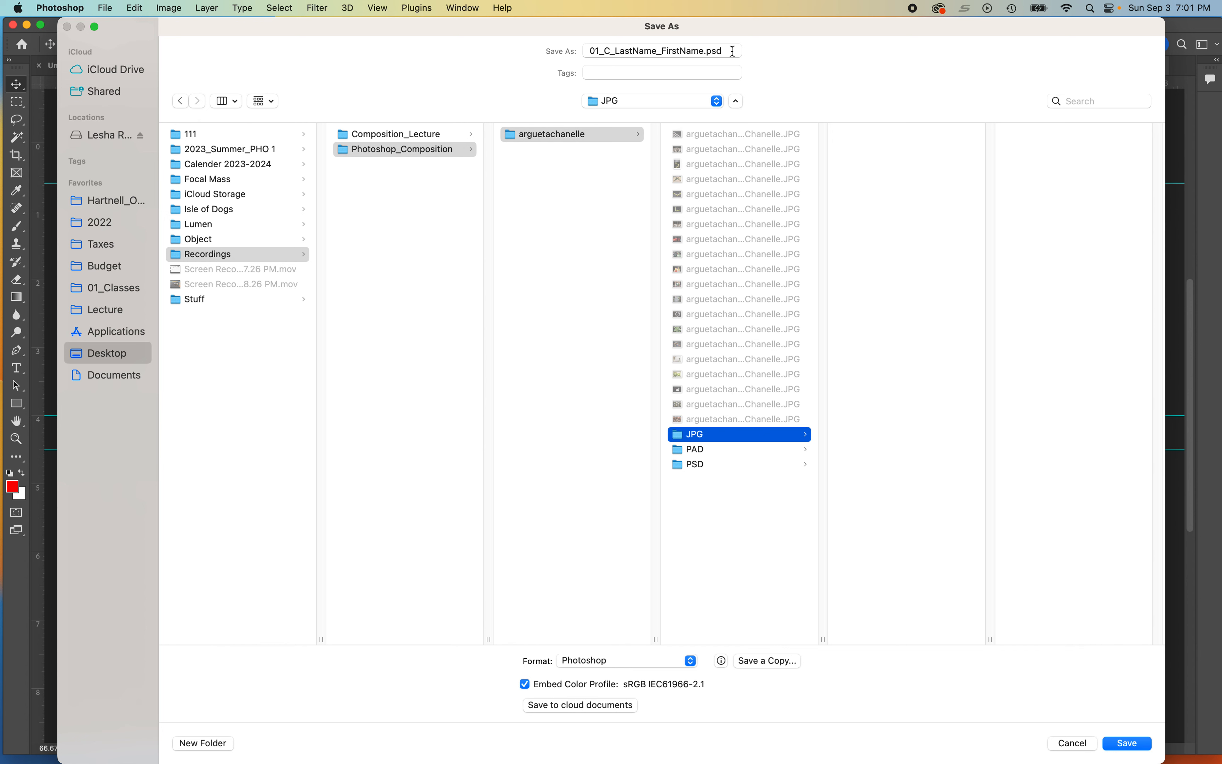
Switch from Save As to saving a copy and set the copy's format to JPEG
left_click(643, 657)
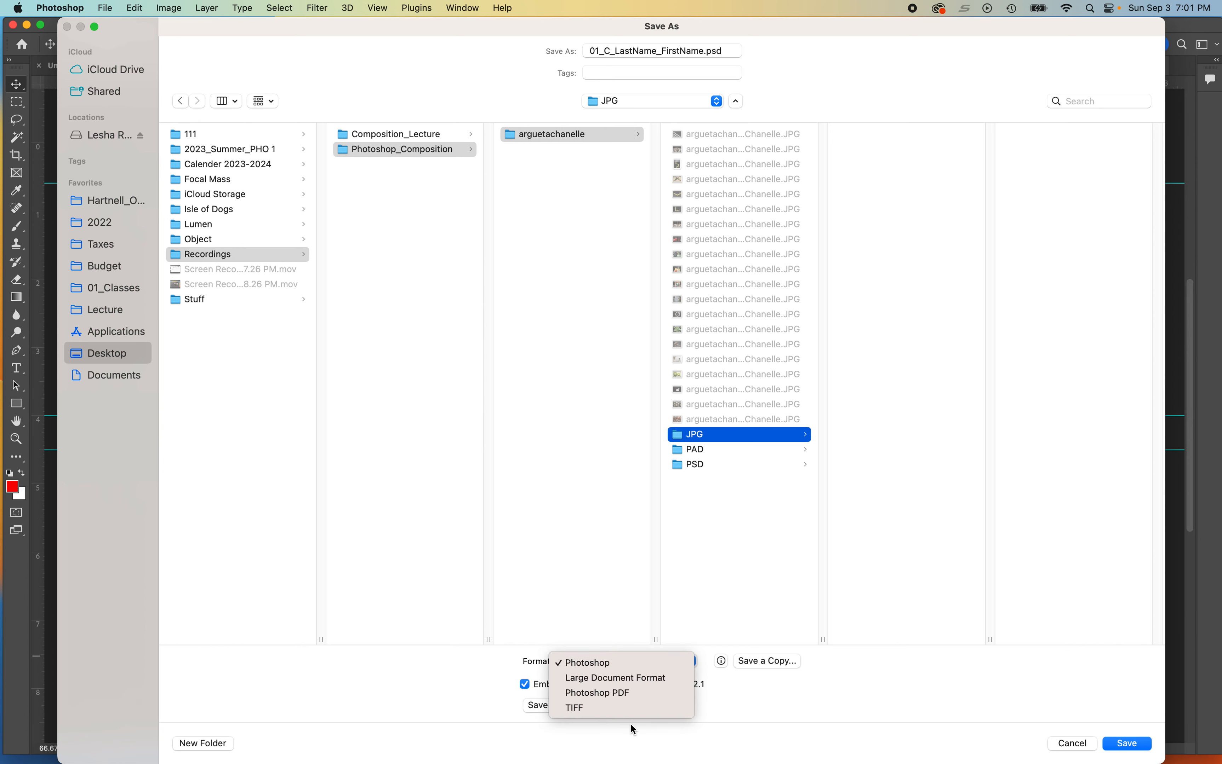
left_click(605, 611)
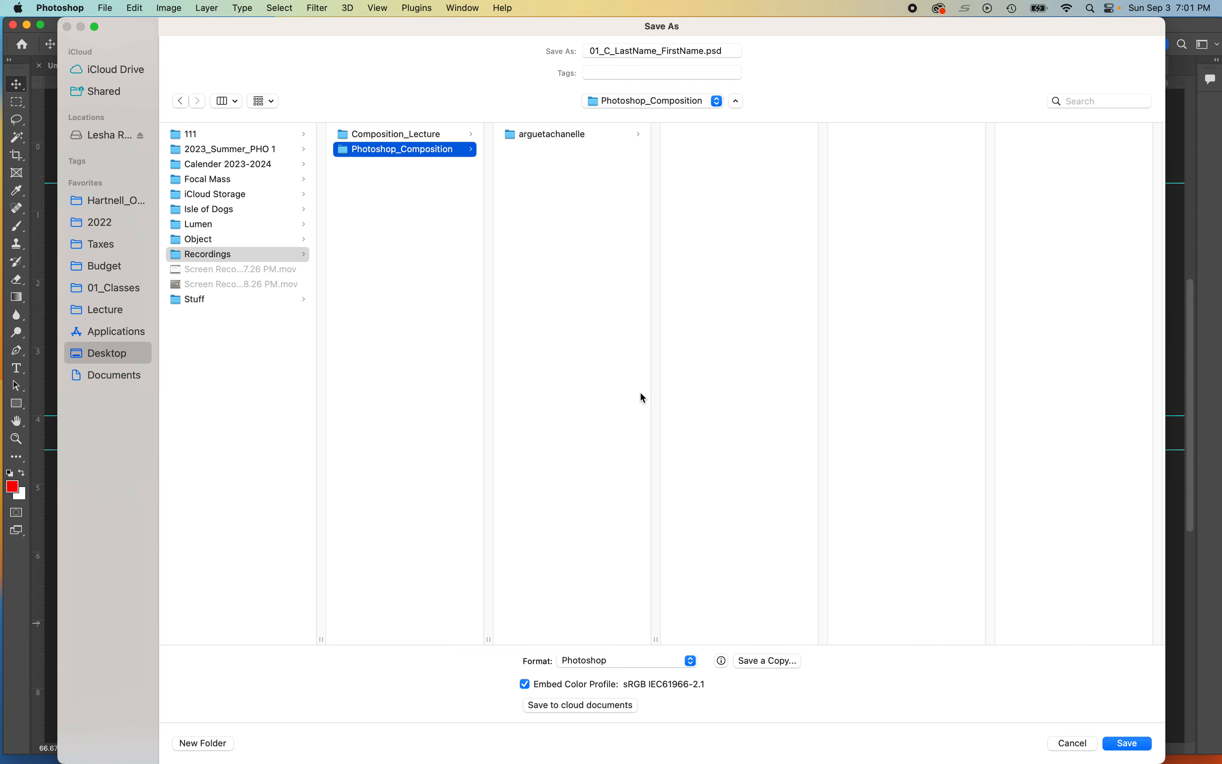
left_click(551, 134)
left_click(694, 434)
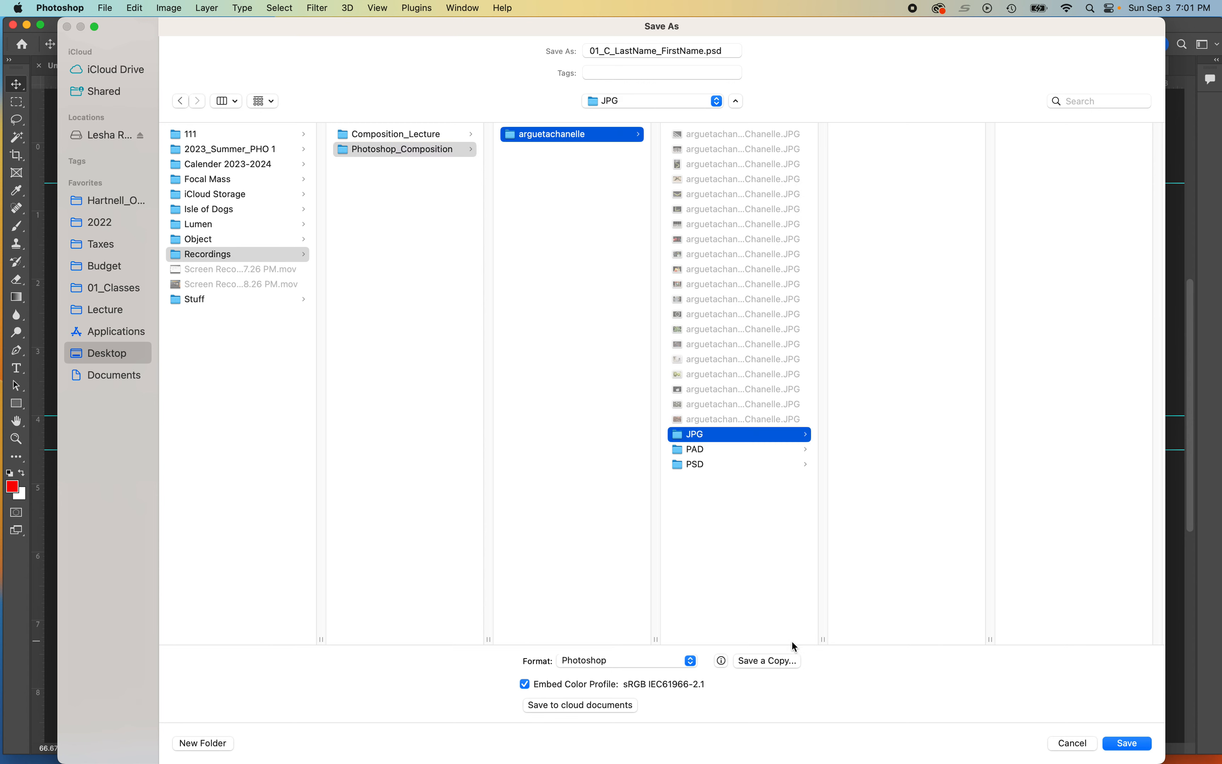
left_click(765, 661)
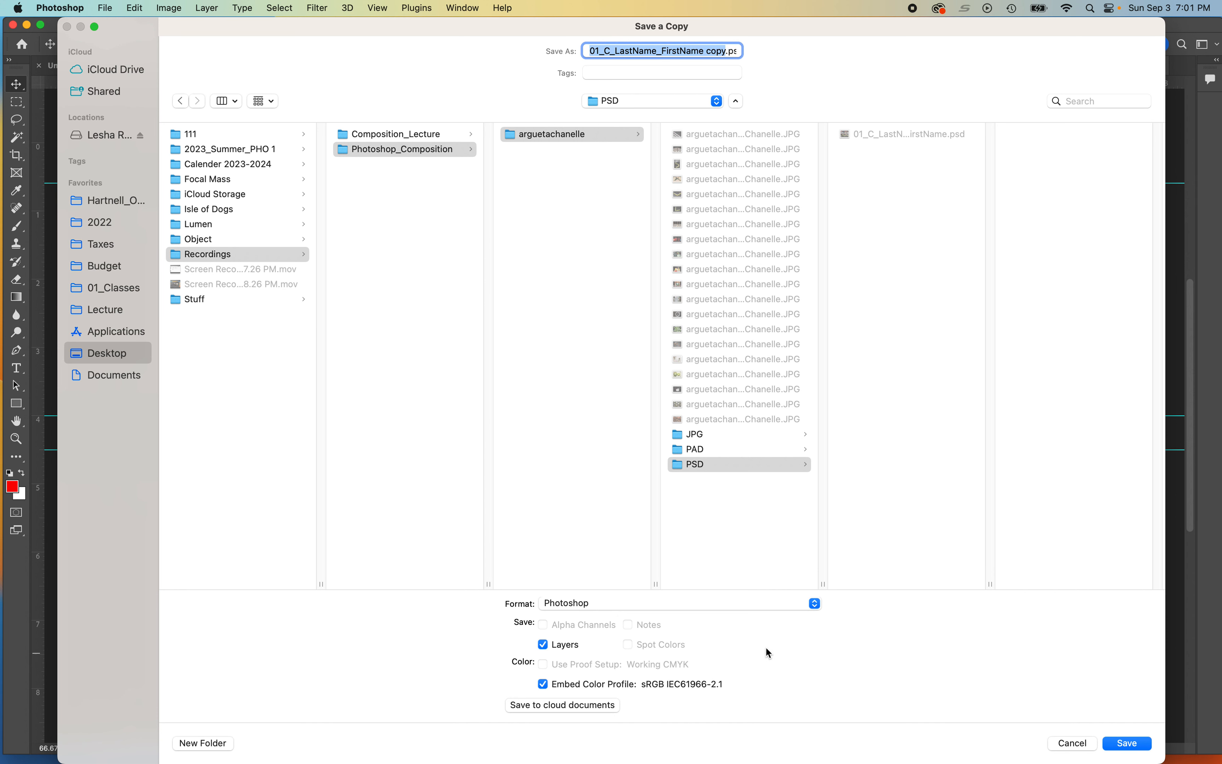
left_click(753, 604)
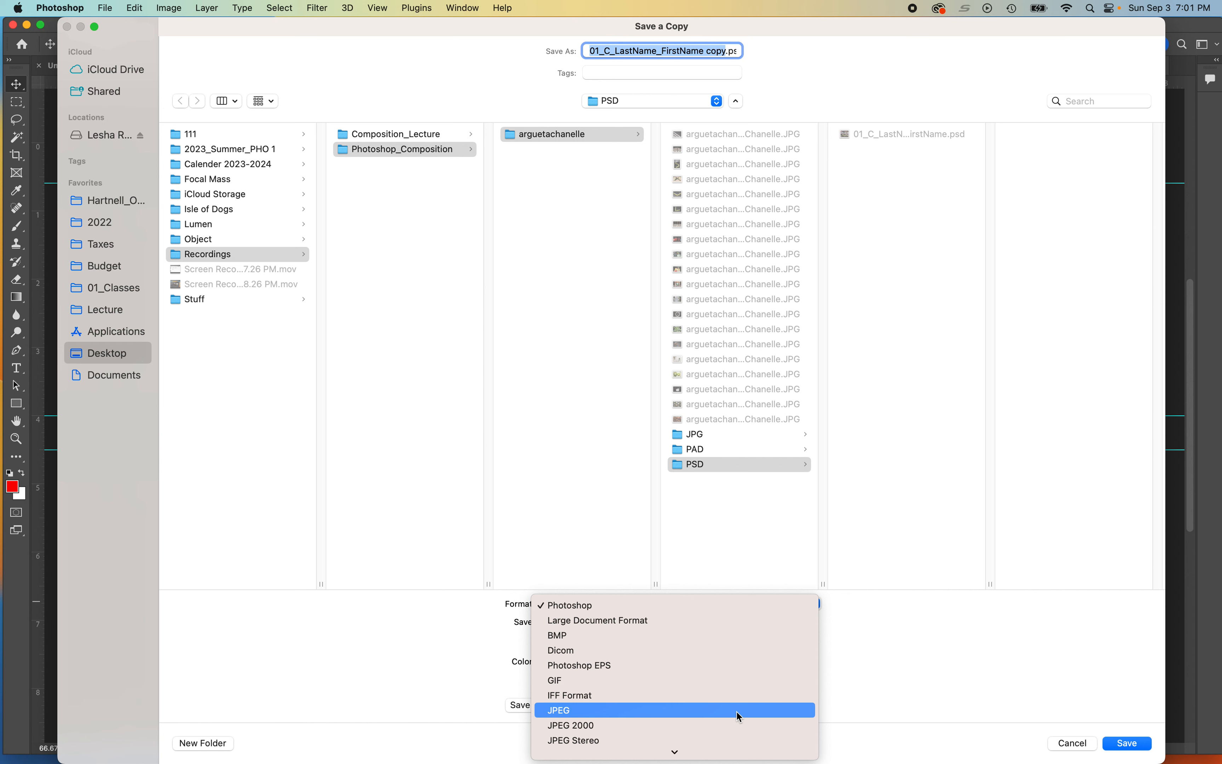
scroll(737, 712, "down", 5)
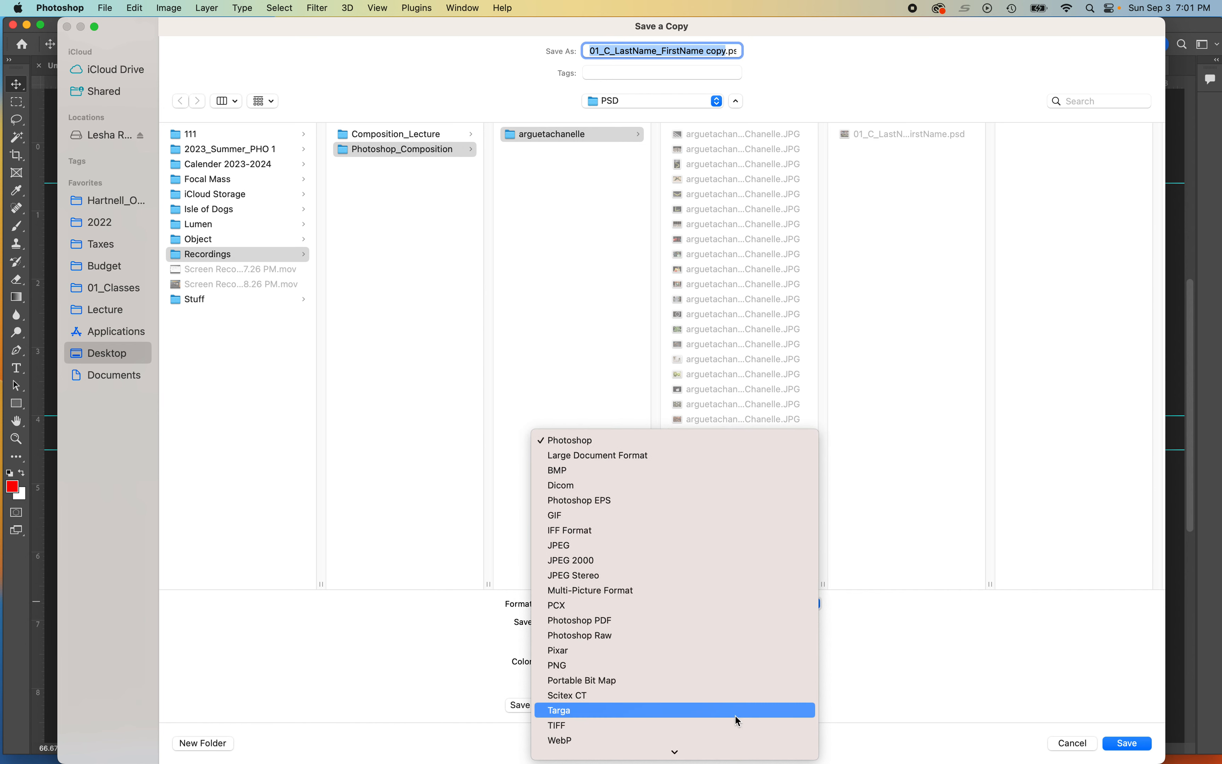
left_click(741, 548)
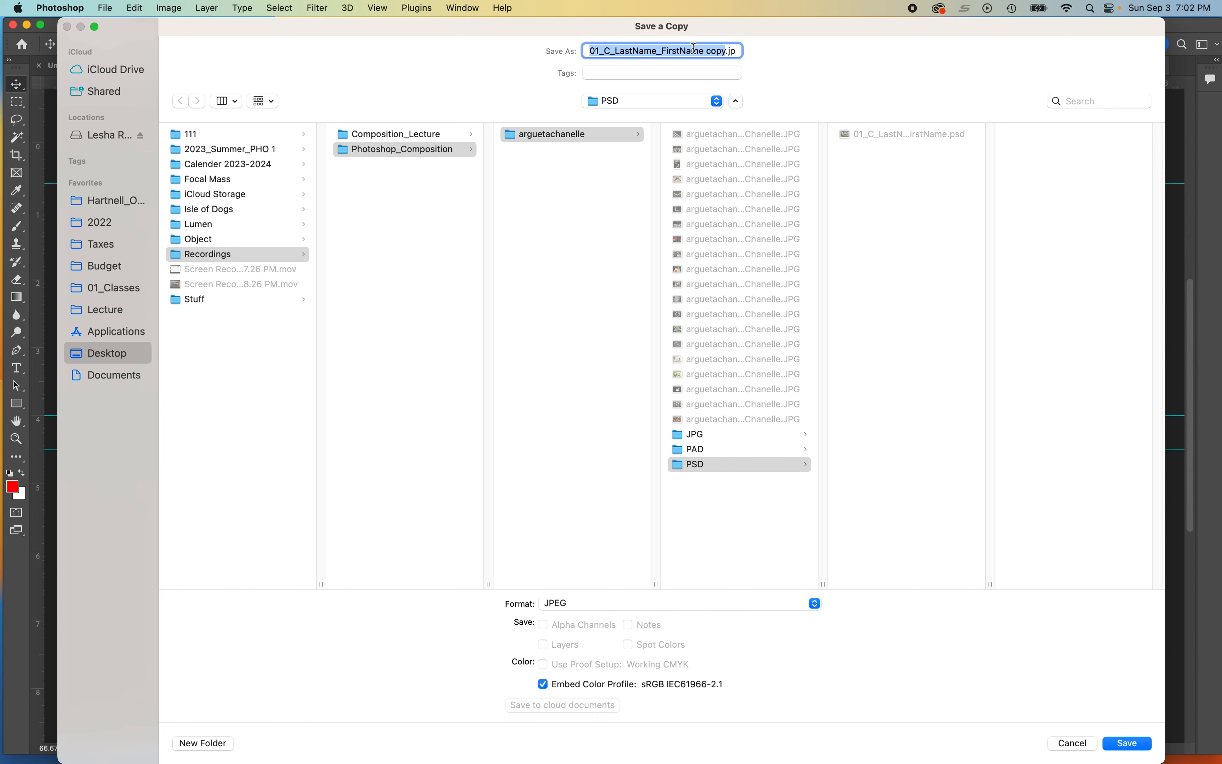
Remove "copy" from the file name and save the JPEG at quality 12 Maximum with the Baseline ("Standard") format
left_click_drag(706, 49, 726, 53)
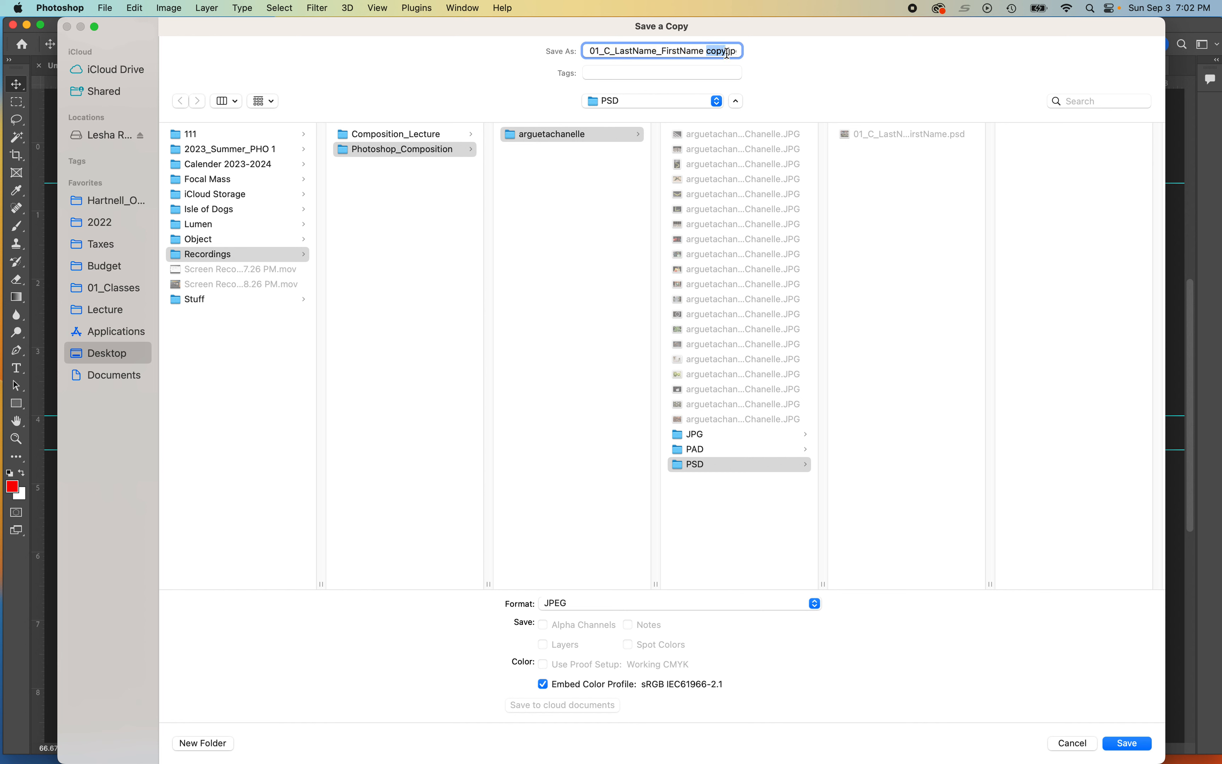
key("BackSpace")
key("BackSpace")
left_click(1131, 746)
key("h")
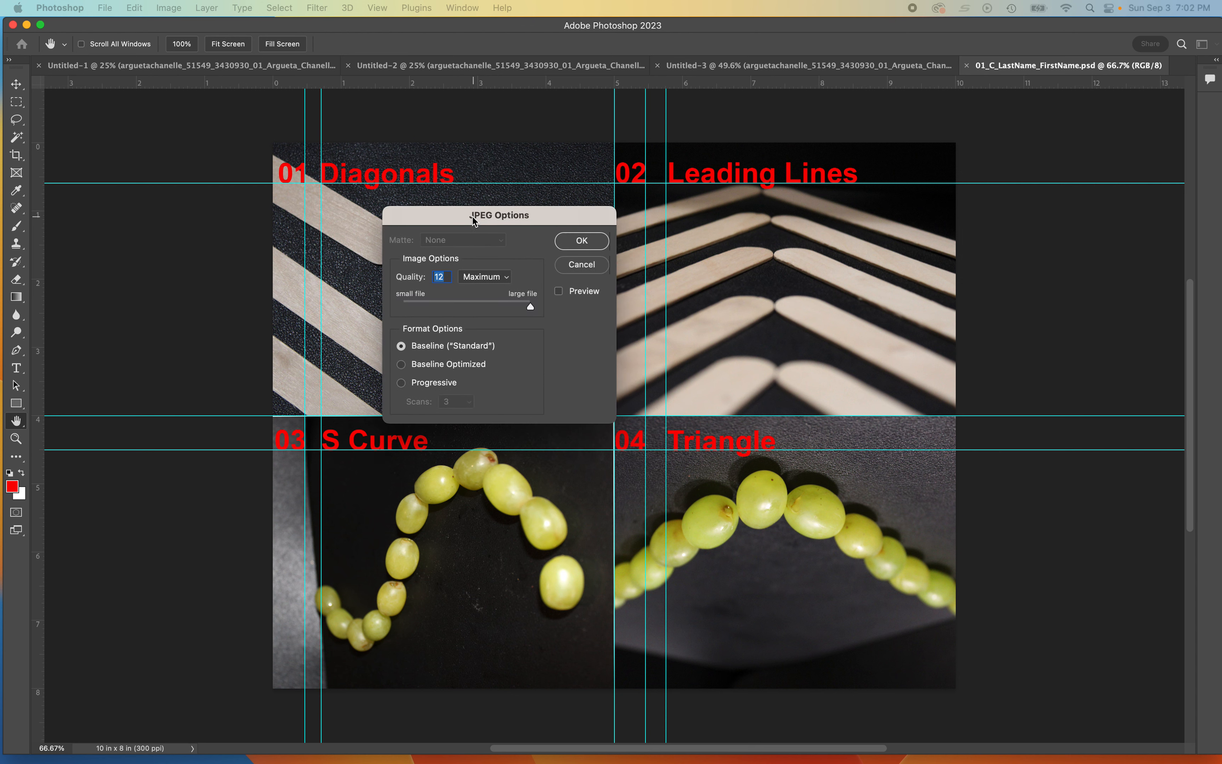
left_click_drag(469, 222, 258, 237)
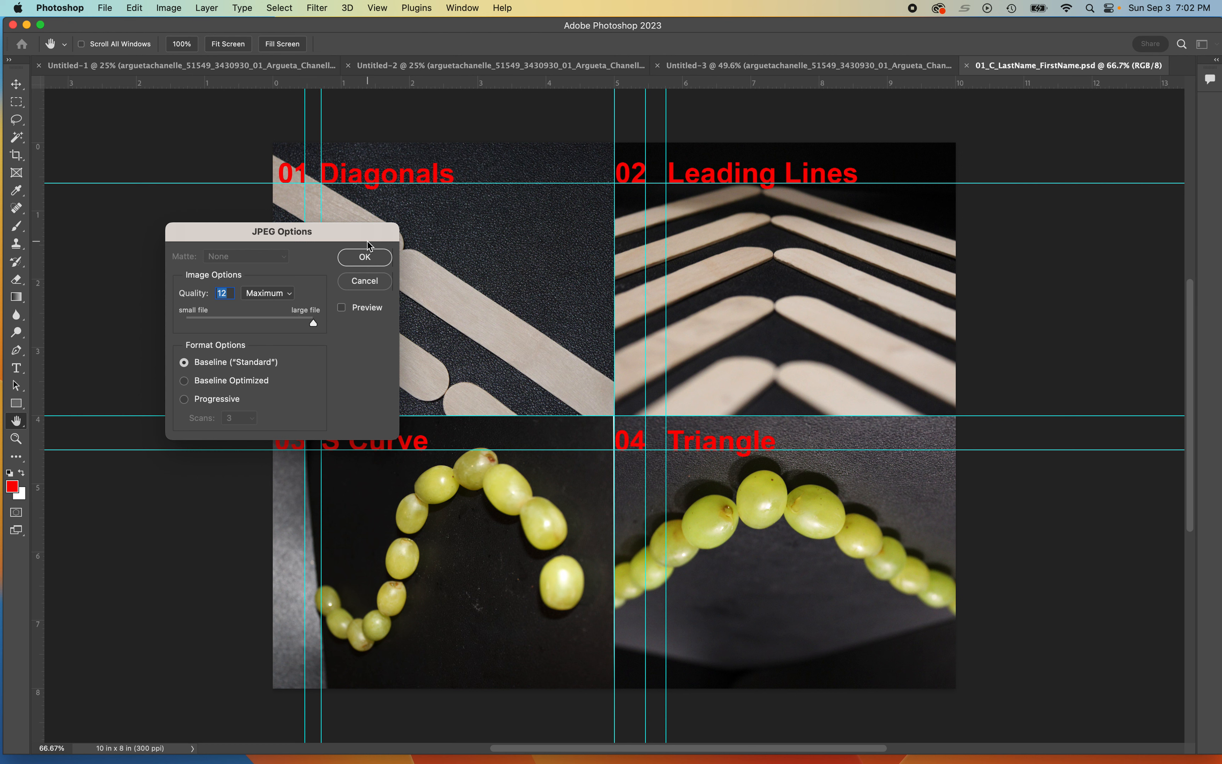
left_click(364, 257)
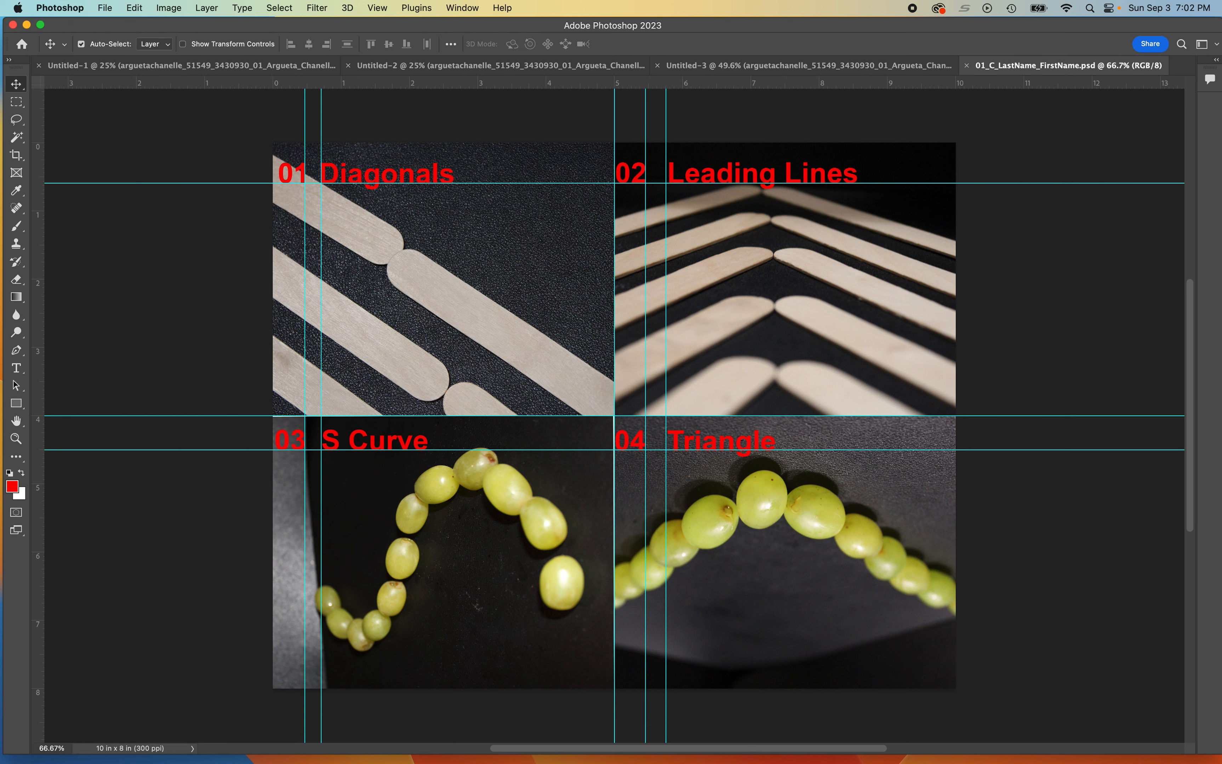
Move the Layers panel fully into view over the composition
left_click_drag(1221, 144, 976, 158)
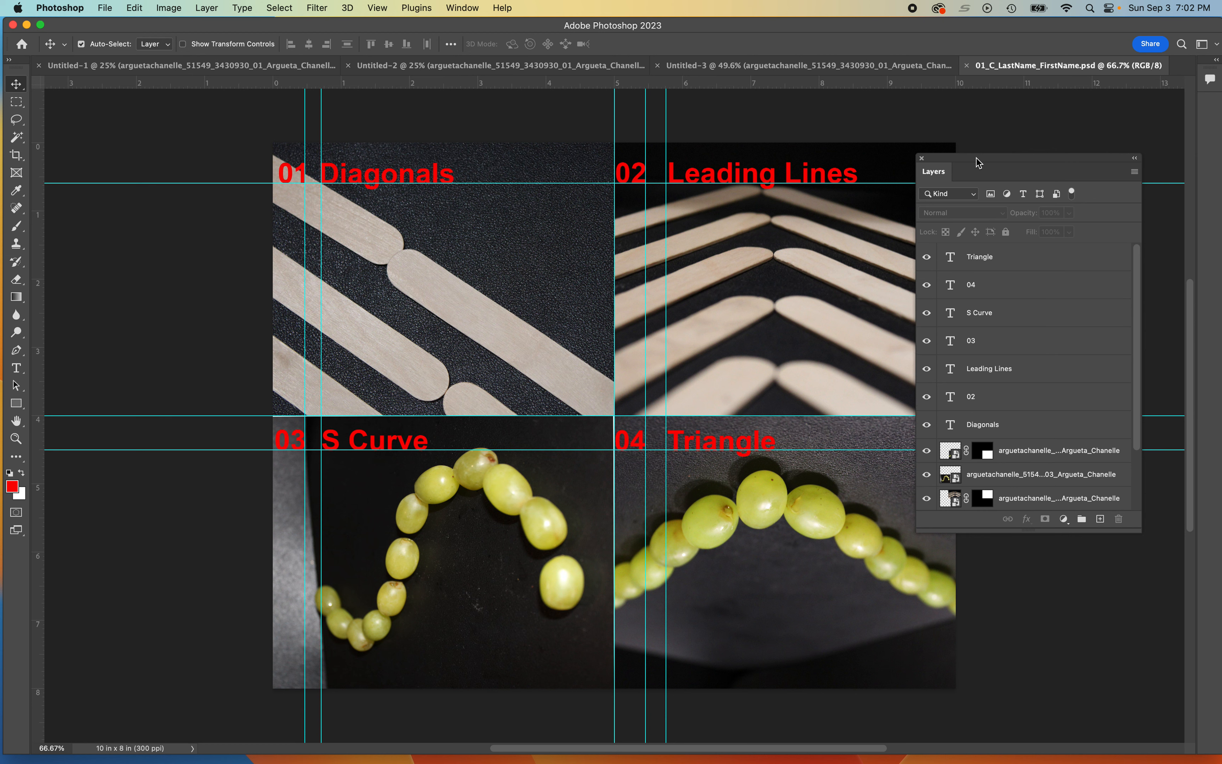